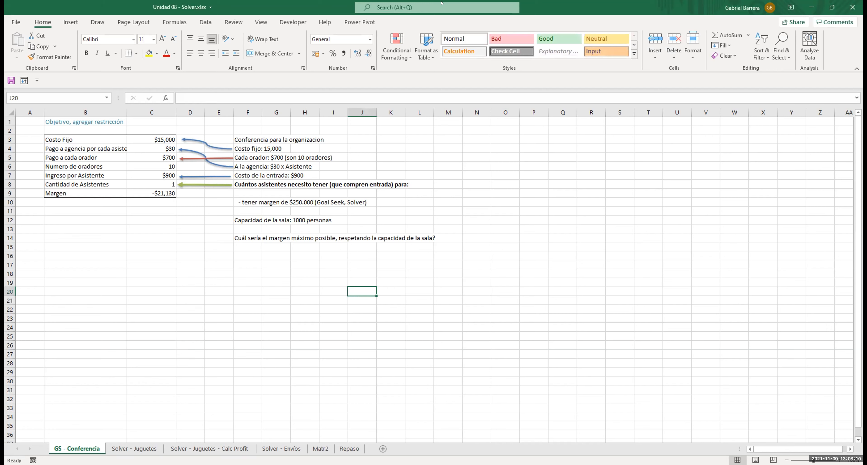
{"action": "left_click", "coordinate": [495, 153]}
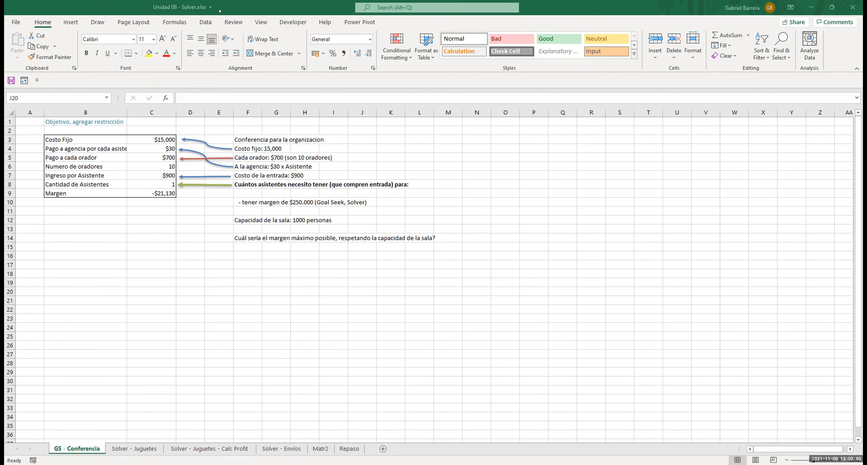
{"action": "left_click", "coordinate": [205, 21]}
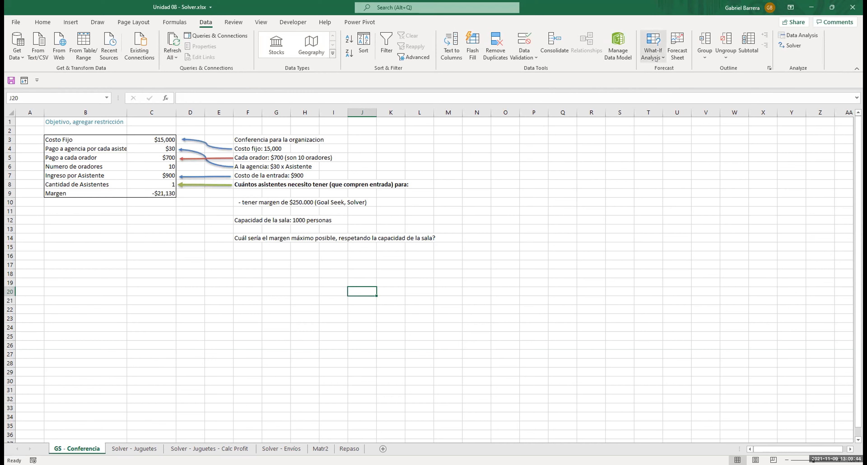
{"action": "left_click", "coordinate": [653, 45]}
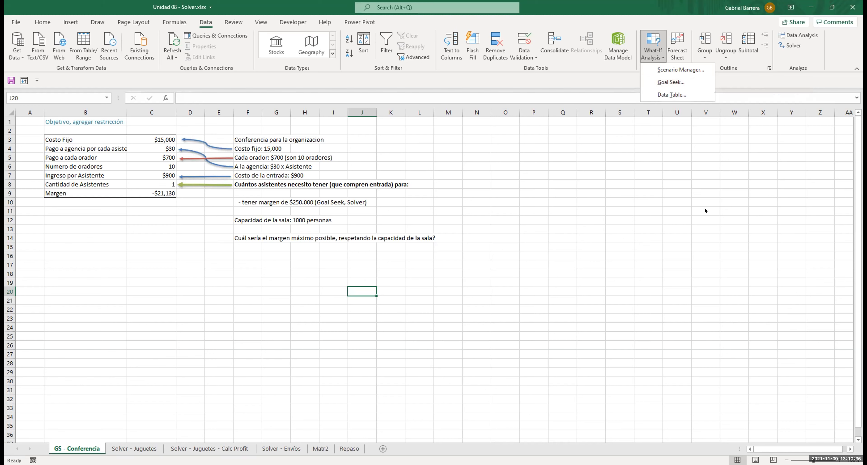
{"action": "left_click", "coordinate": [831, 231]}
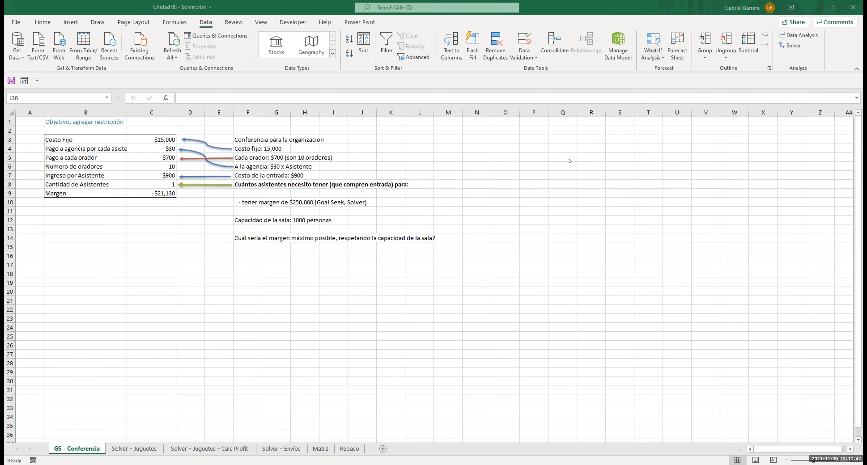
{"action": "left_click", "coordinate": [565, 196]}
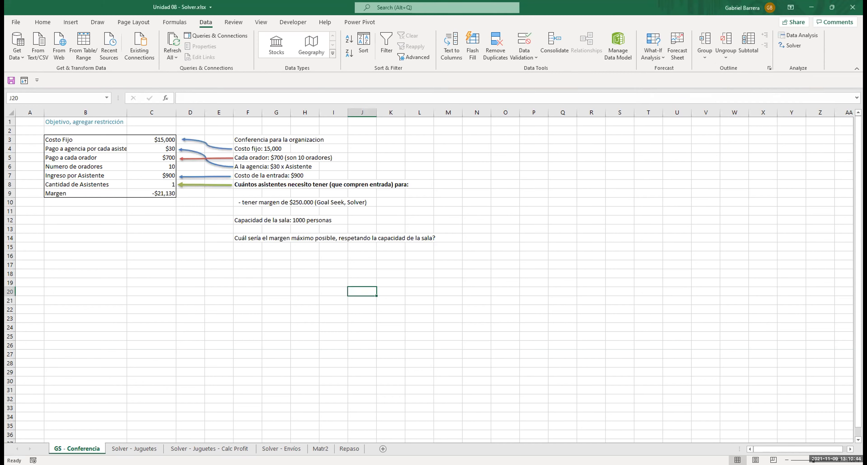
- Switch to the workbook "Unidad 07 - What If-Goal-seek-Escenarios-Data Table-Data Analysis - Martes.xlsx"
{"action": "key", "text": "alt+Tab"}
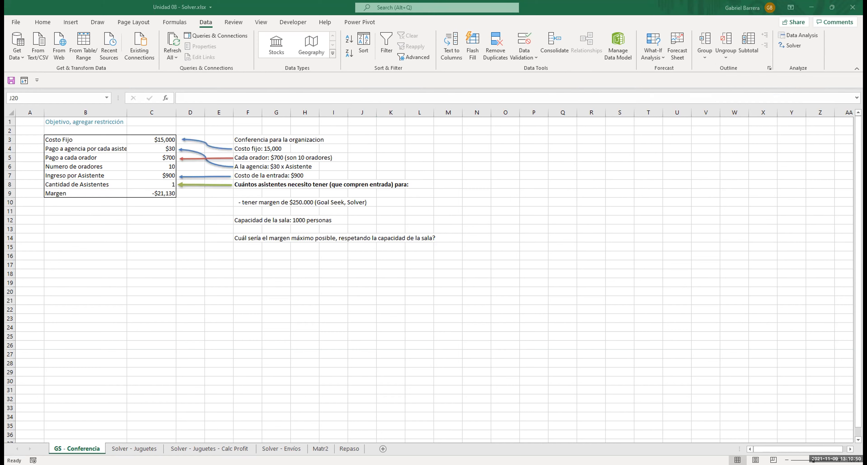
{"action": "key", "text": "alt+Tab"}
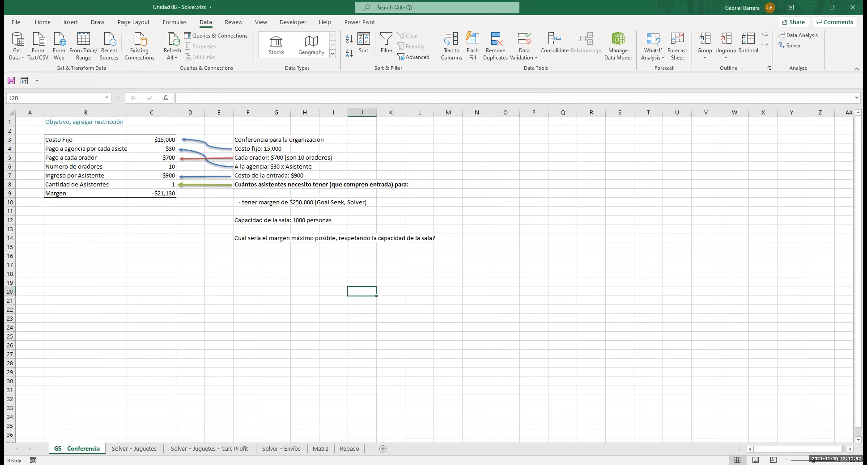
{"action": "key", "text": "alt+Tab"}
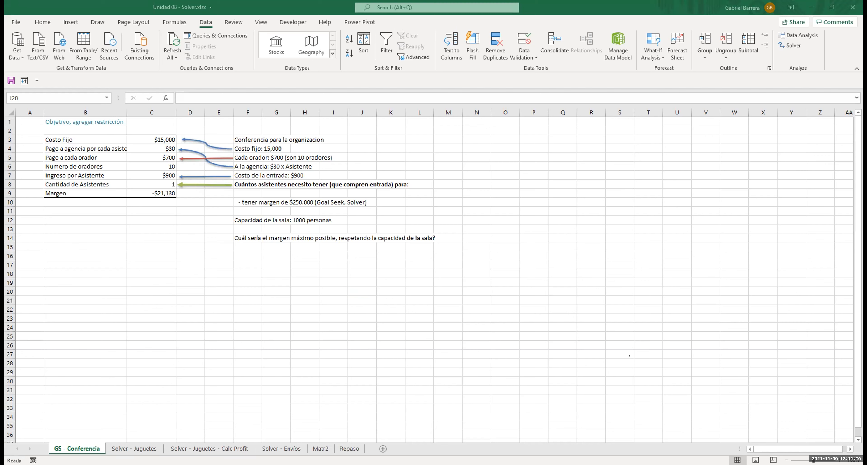
{"action": "key", "text": "alt+Tab"}
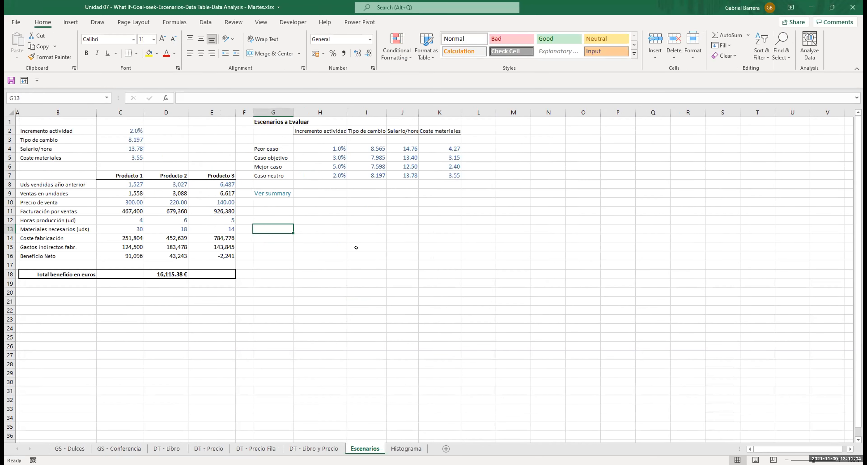
- Highlight the Escenarios a Evaluar table in G1:K10 to examine the values of each case, and clear the selection
{"action": "left_click", "coordinate": [315, 211]}
{"action": "left_click", "coordinate": [314, 255]}
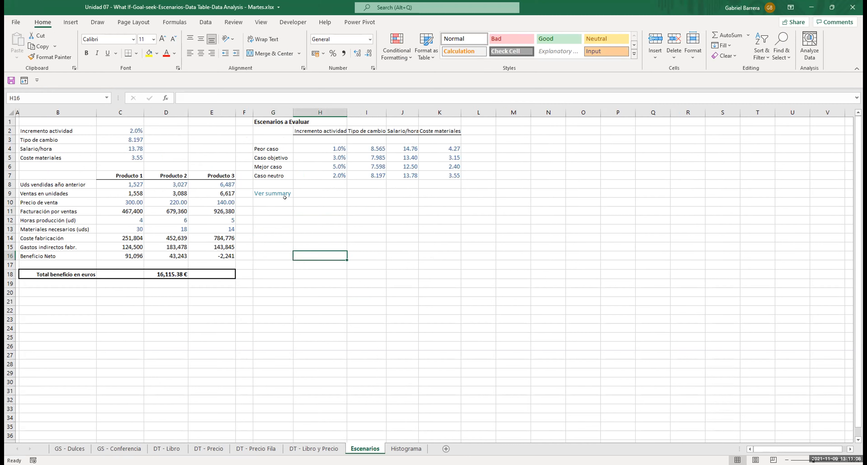
{"action": "left_click", "coordinate": [279, 234]}
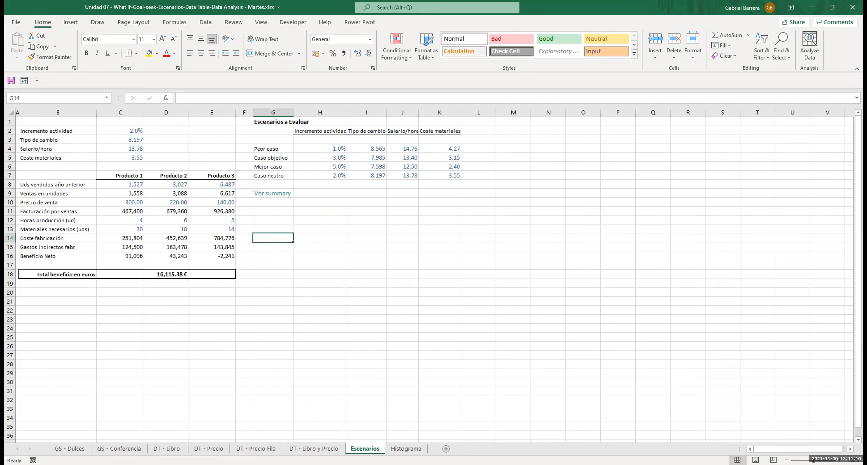
{"action": "left_click_drag", "start_coordinate": [272, 122], "coordinate": [445, 198]}
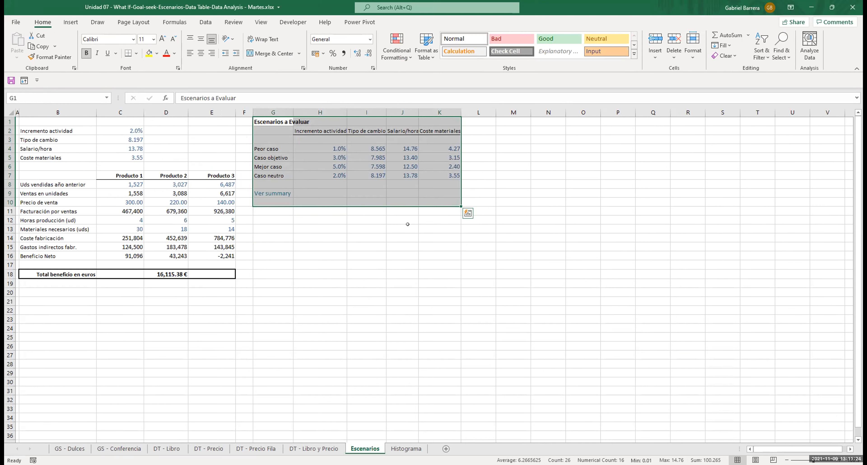
{"action": "left_click", "coordinate": [319, 265]}
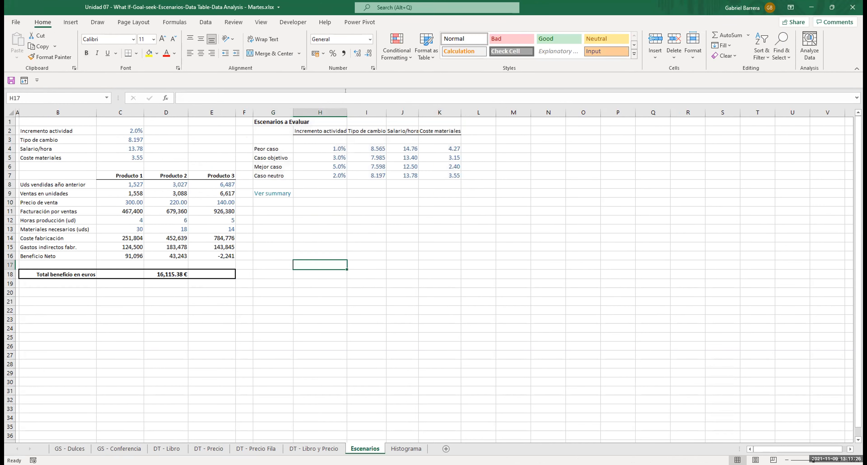
- Apply the Peor Caso scenario to the Escenarios sheet with the Scenario Manager, keeping the input cells in view, and close the manager
{"action": "left_click", "coordinate": [205, 22]}
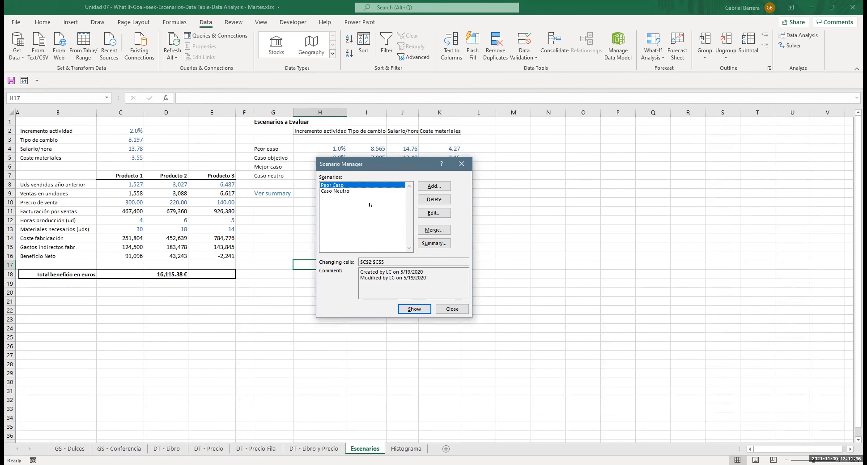
{"action": "left_click", "coordinate": [341, 191]}
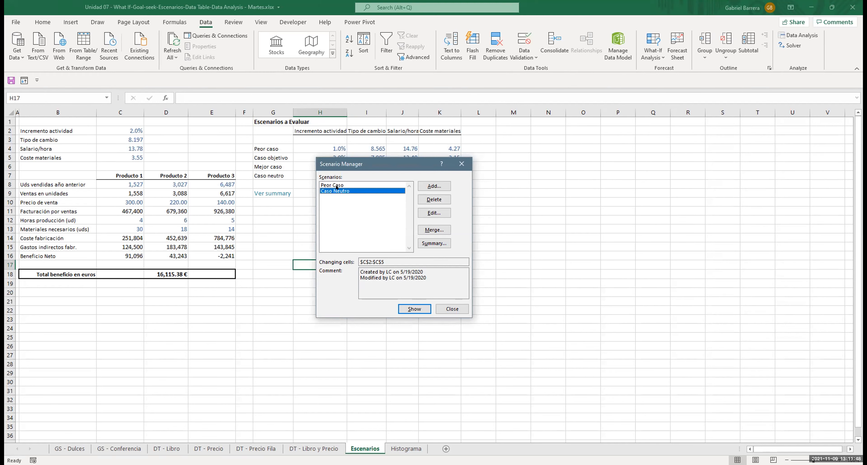
{"action": "left_click", "coordinate": [336, 186]}
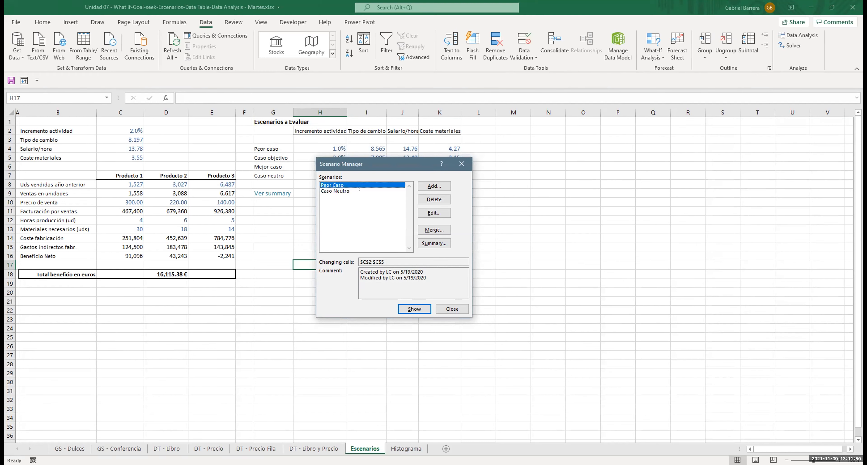
{"action": "left_click", "coordinate": [335, 190]}
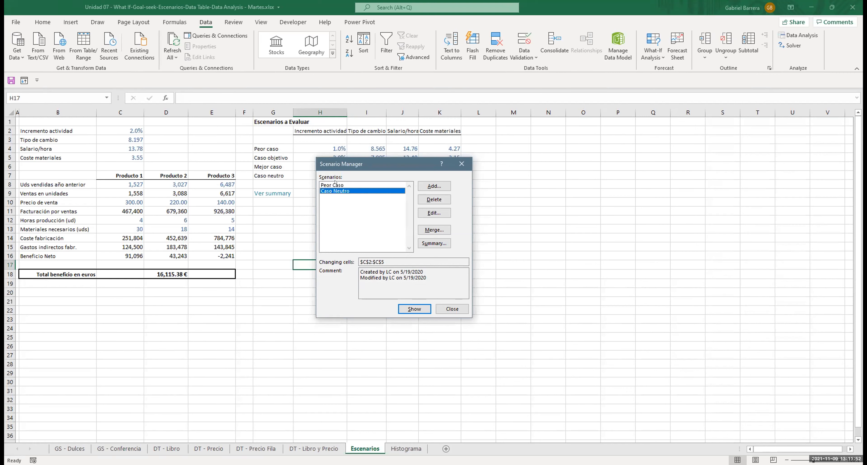
{"action": "left_click", "coordinate": [334, 185]}
{"action": "left_click", "coordinate": [414, 309]}
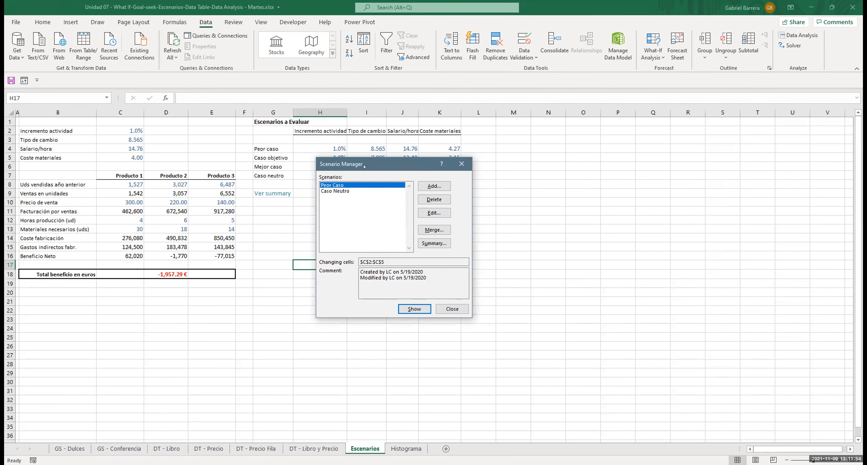
{"action": "left_click_drag", "start_coordinate": [377, 164], "coordinate": [262, 143]}
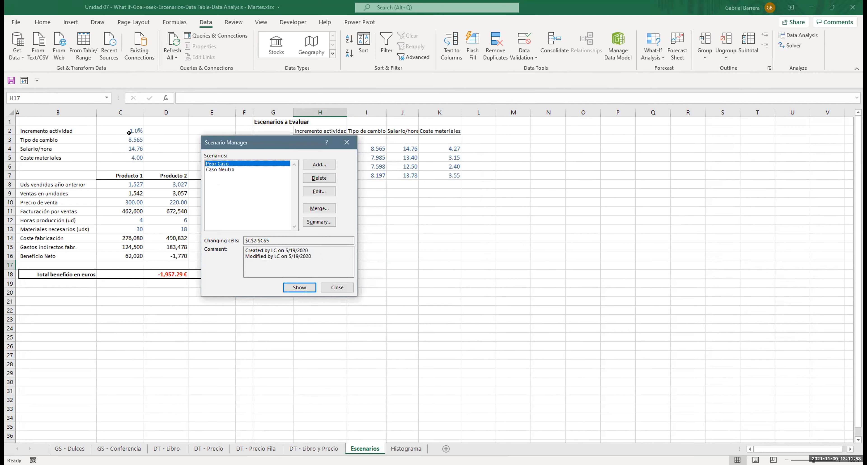
{"action": "key", "text": "Escape"}
- Fill the scenario input cells C2:C5 with yellow
{"action": "left_click", "coordinate": [42, 22]}
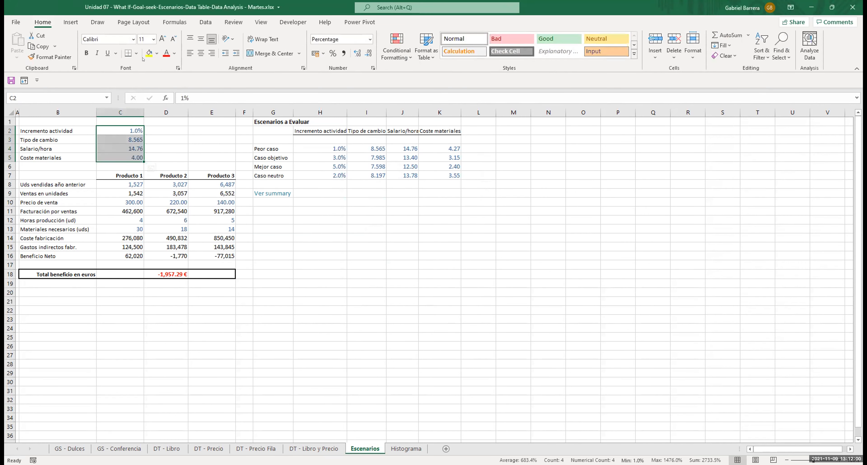
{"action": "left_click", "coordinate": [149, 53]}
{"action": "left_click", "coordinate": [326, 255]}
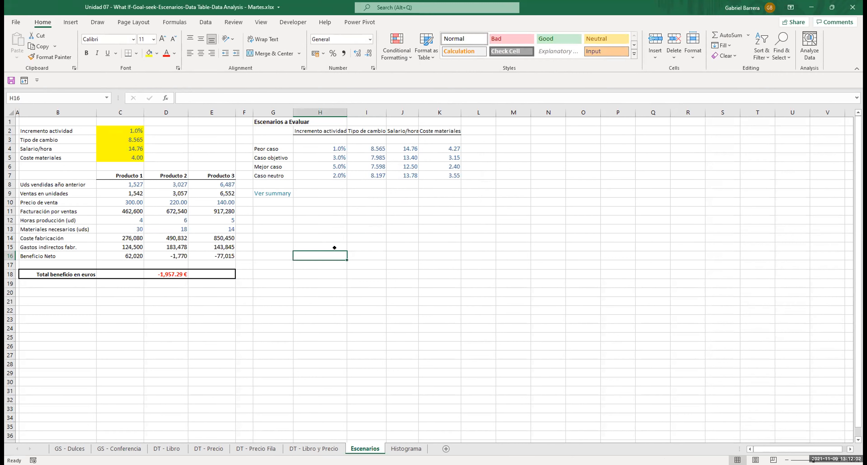
- Examine the changing cells and the stored values of the Peor Caso scenario in the Scenario Manager
{"action": "left_click", "coordinate": [205, 22]}
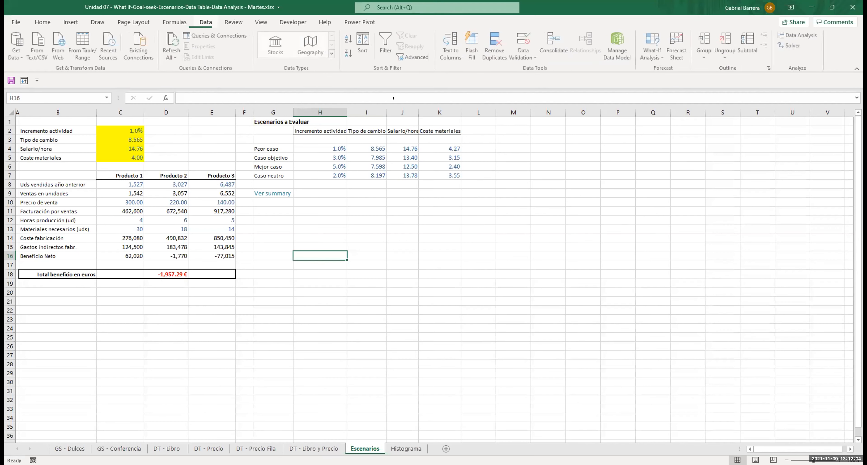
{"action": "left_click", "coordinate": [657, 48]}
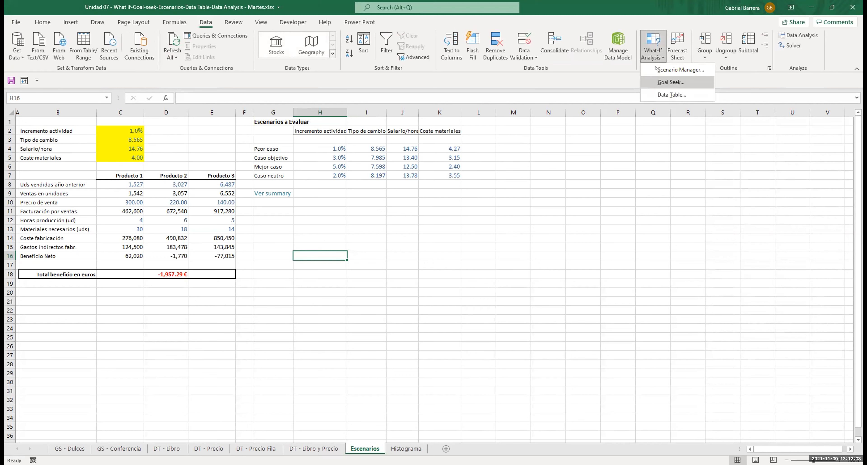
{"action": "key", "text": "s"}
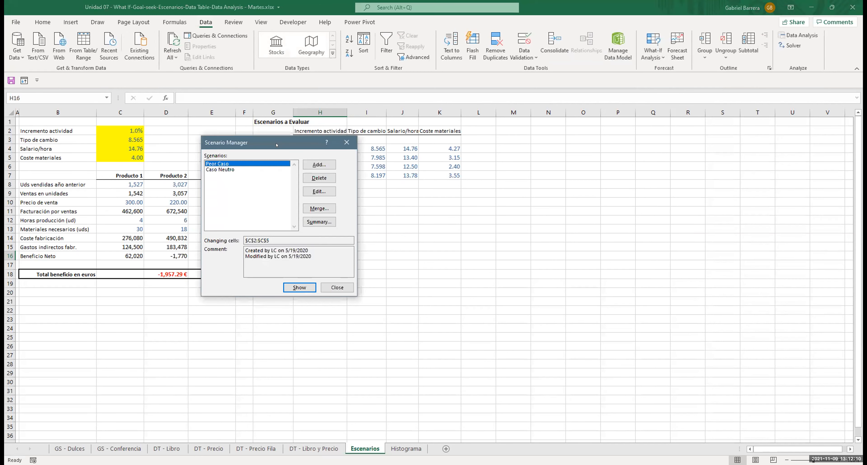
{"action": "left_click_drag", "start_coordinate": [276, 145], "coordinate": [422, 219]}
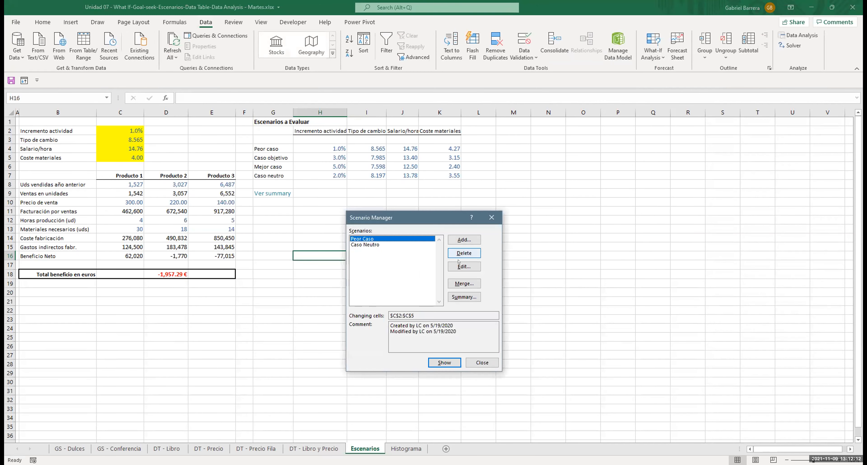
{"action": "left_click", "coordinate": [463, 267]}
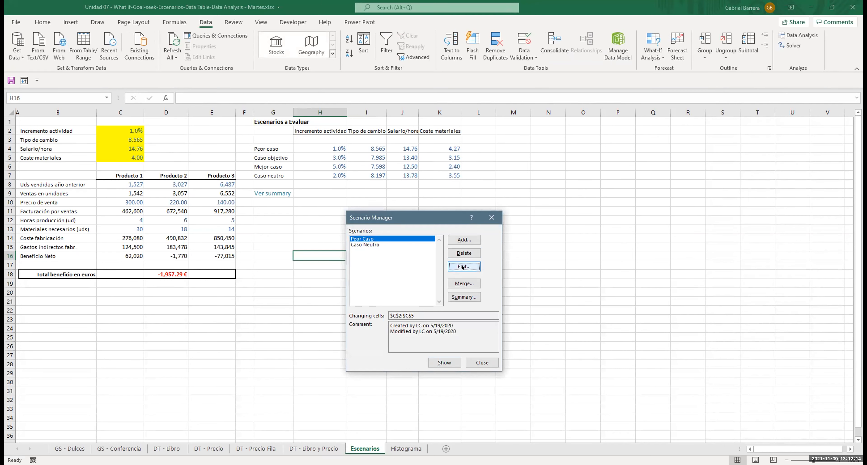
{"action": "left_click_drag", "start_coordinate": [341, 225], "coordinate": [290, 185]}
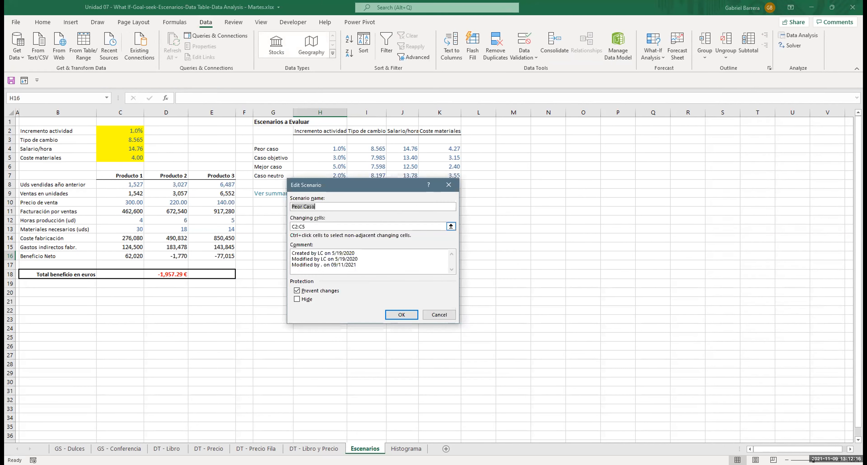
{"action": "left_click", "coordinate": [292, 226]}
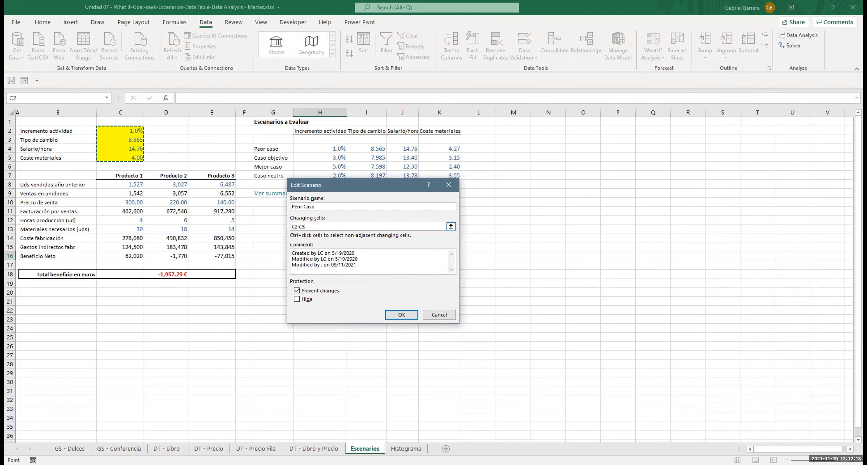
{"action": "key", "text": "Return"}
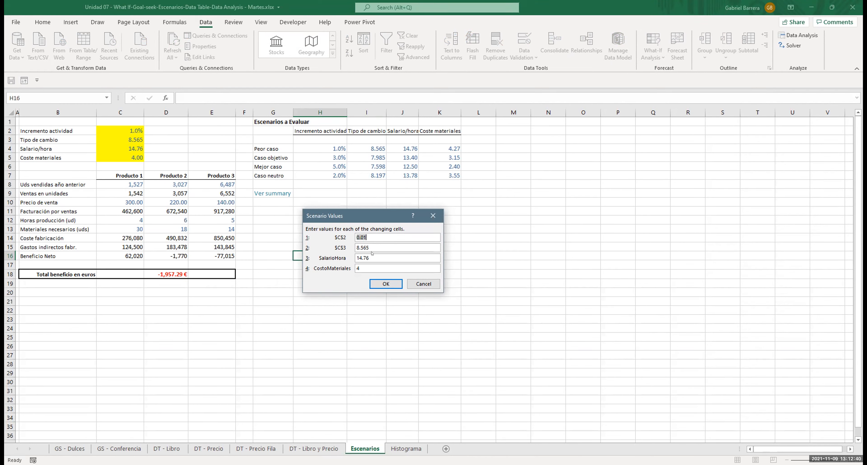
{"action": "key", "text": "Return"}
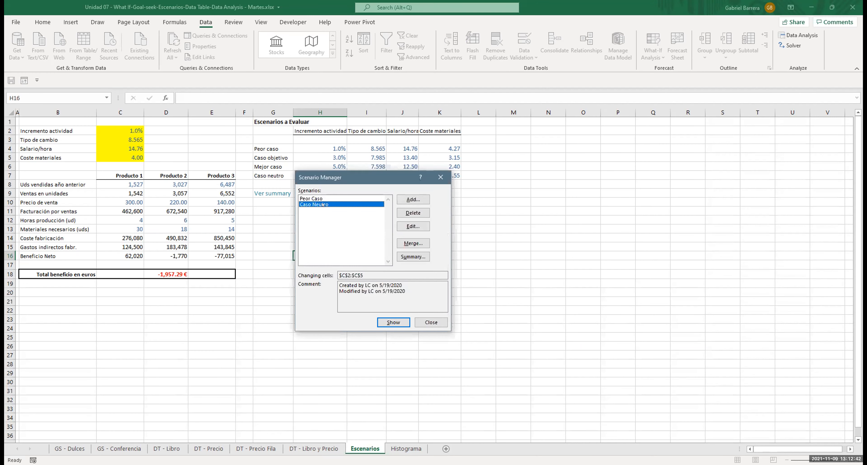
- Show the Caso Neutro scenario in the sheet for comparison, and show Peor Caso again
{"action": "key", "text": "Return"}
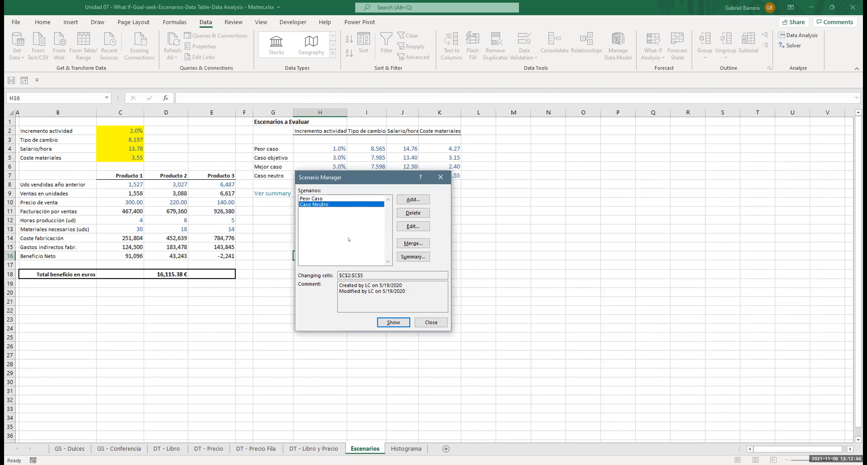
{"action": "left_click", "coordinate": [322, 198]}
{"action": "key", "text": "Return"}
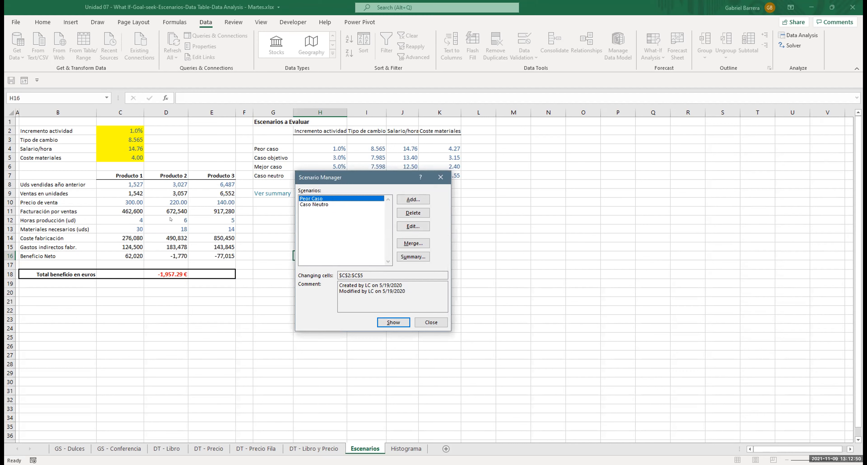
- Add a scenario named Nuevo with changing cells C2:C5 and an empty value for C2, and show it in the sheet
{"action": "left_click", "coordinate": [314, 204]}
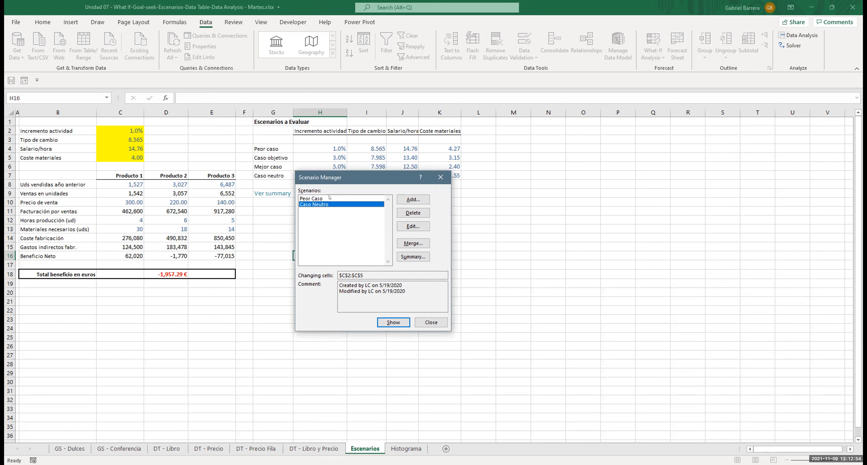
{"action": "left_click", "coordinate": [408, 199]}
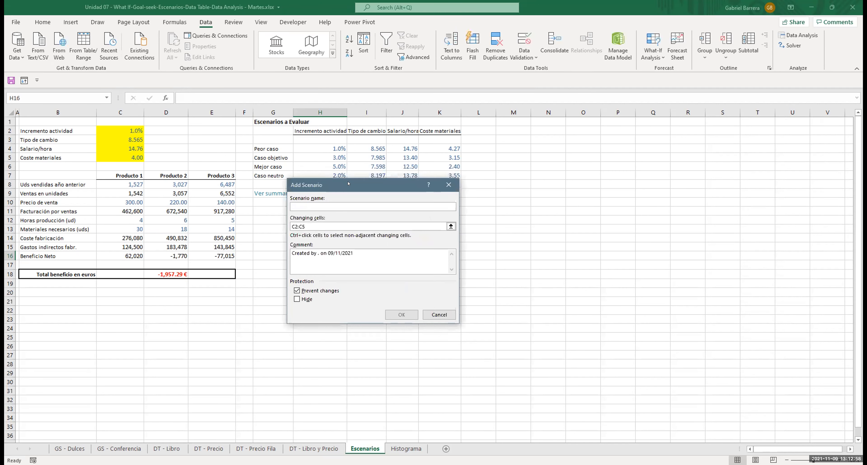
{"action": "type", "text": "Nuevo"}
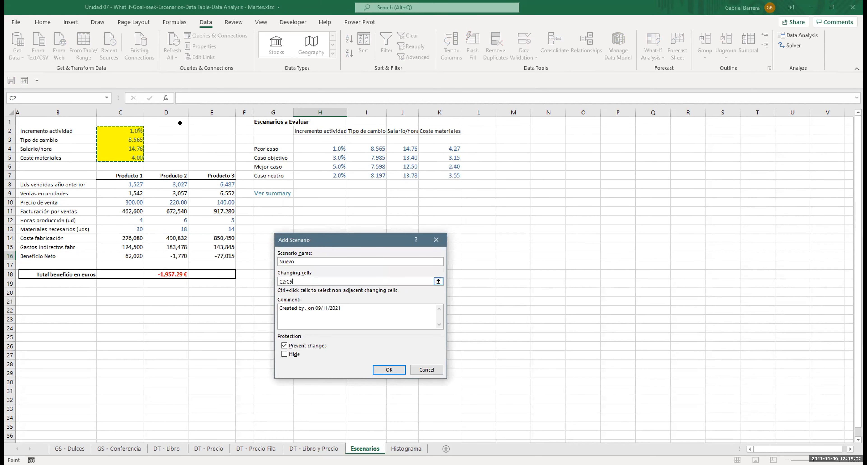
{"action": "left_click", "coordinate": [385, 369]}
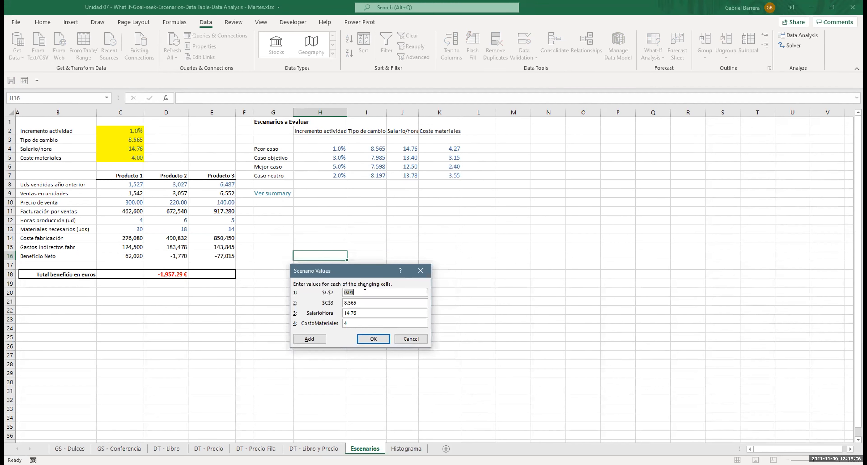
{"action": "key", "text": "BackSpace"}
{"action": "left_click", "coordinate": [373, 340]}
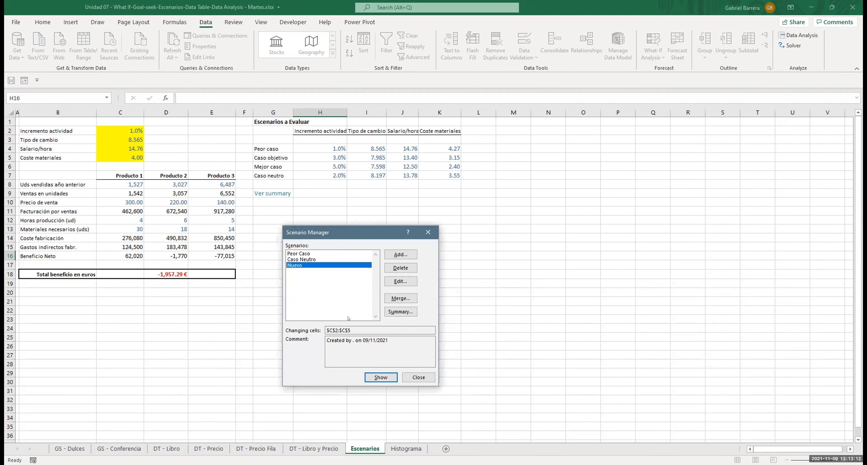
{"action": "left_click", "coordinate": [380, 377]}
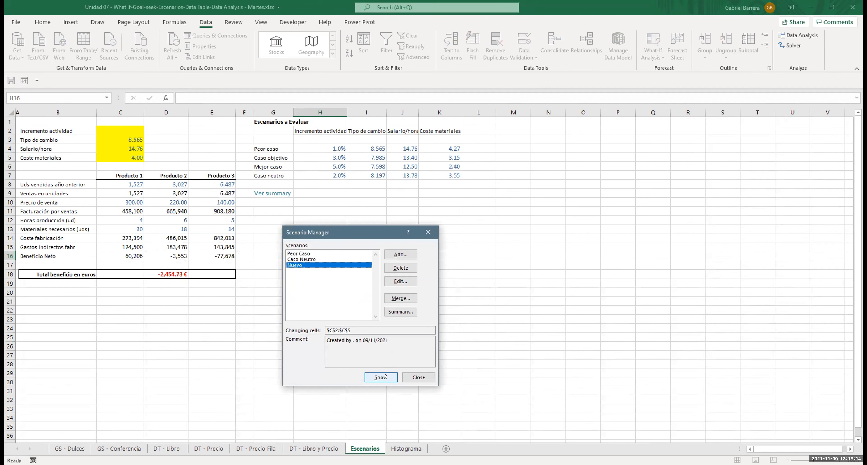
- Edit the Nuevo scenario so all of its changing cells are empty, show it in the sheet and close the Scenario Manager
{"action": "left_click", "coordinate": [394, 282]}
{"action": "left_click", "coordinate": [377, 369]}
{"action": "key", "text": "Tab"}
{"action": "key", "text": "Tab"}
{"action": "key", "text": "Delete"}
{"action": "key", "text": "shift+Tab"}
{"action": "key", "text": "Delete"}
{"action": "key", "text": "Delete"}
{"action": "left_click", "coordinate": [365, 335]}
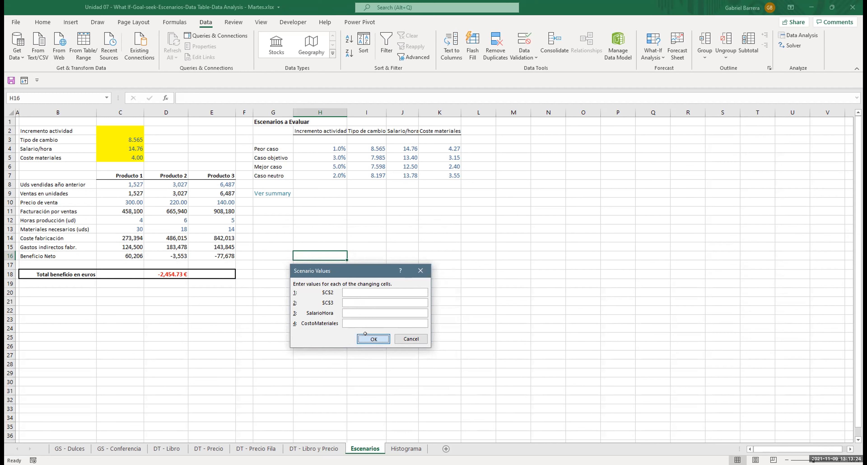
{"action": "left_click", "coordinate": [380, 377]}
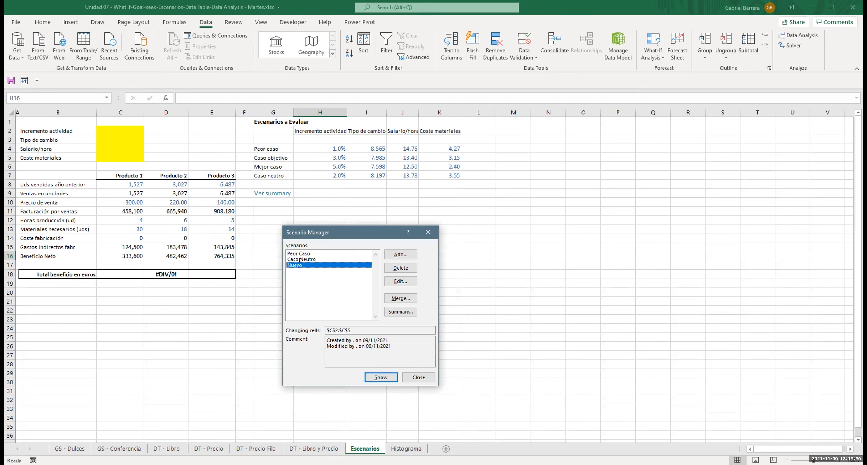
{"action": "left_click", "coordinate": [435, 231]}
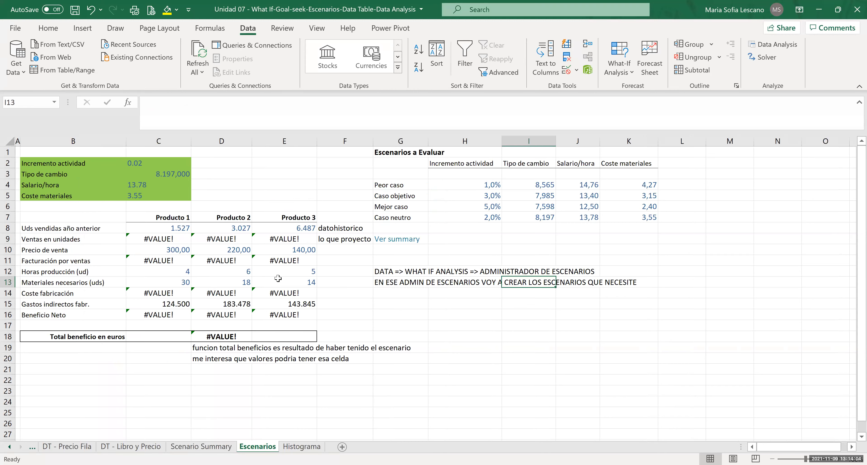
- Examine the Facturación por ventas formula for Producto 3 and the Ventas en unidades formula for Producto 1
{"action": "left_click", "coordinate": [281, 271]}
{"action": "left_click", "coordinate": [282, 259]}
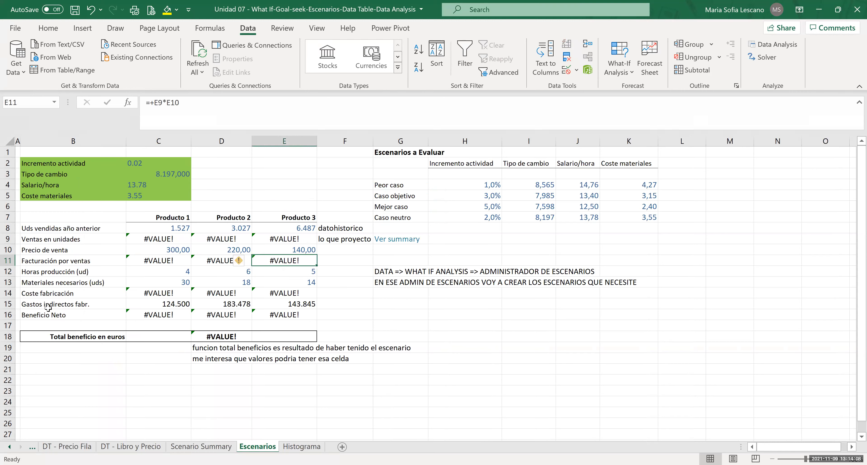
{"action": "left_click", "coordinate": [156, 240]}
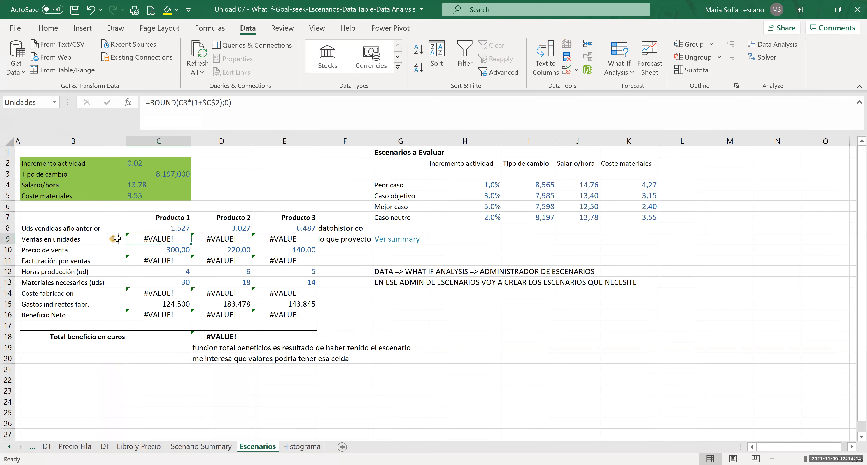
{"action": "double_click", "coordinate": [153, 239]}
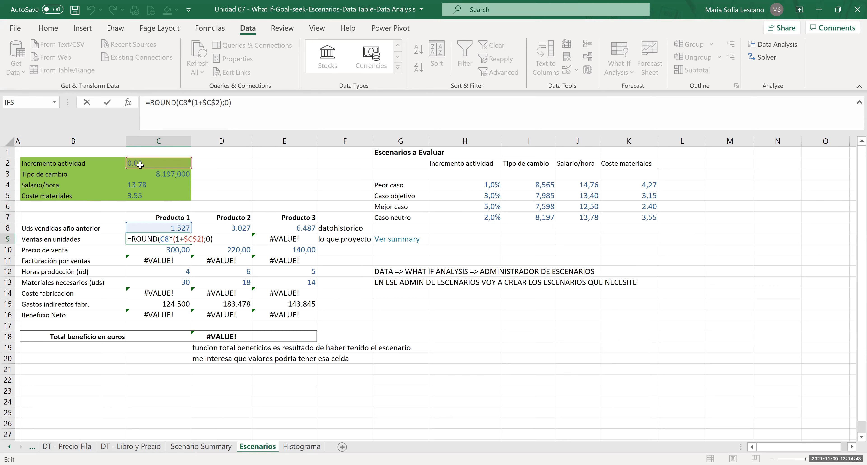
{"action": "key", "text": "ctrl+Return"}
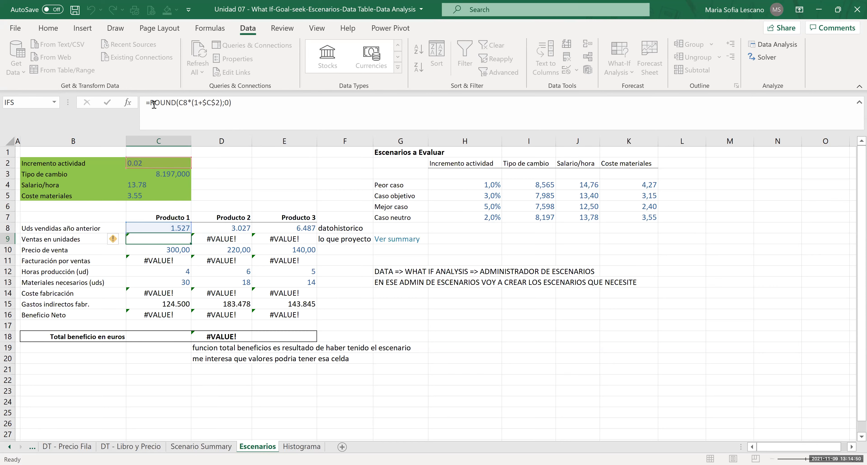
- Correct Incremento actividad in C2 to 0,02, using a comma as the decimal separator
{"action": "left_click", "coordinate": [158, 163]}
{"action": "left_click", "coordinate": [153, 104]}
{"action": "key", "text": "BackSpace"}
{"action": "type", "text": ","}
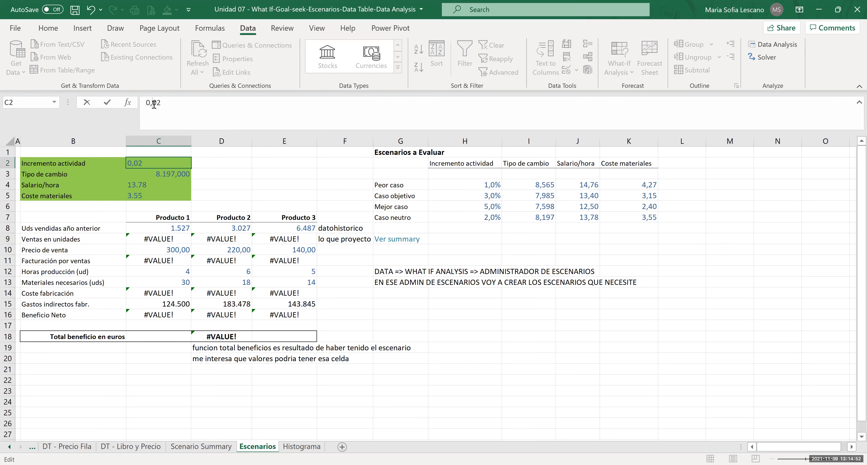
{"action": "key", "text": "Return"}
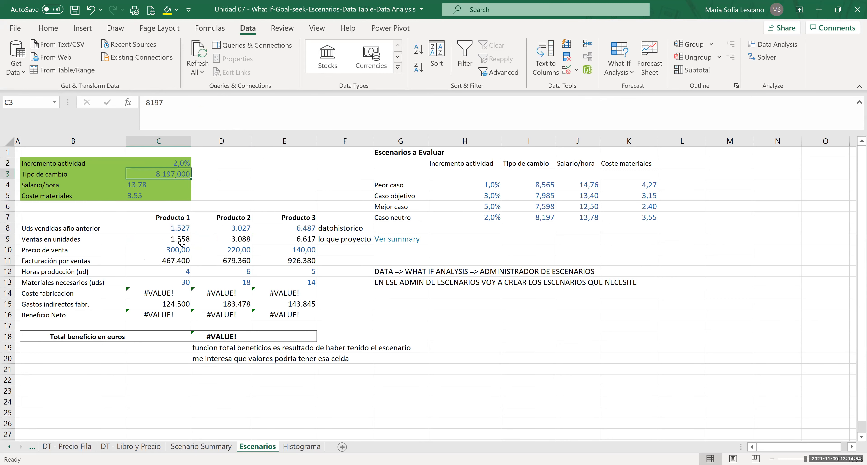
- Check the Coste fabricación formula in C14, and correct Salario/hora to 13,78 and Coste materiales to 3,55 with decimal commas
{"action": "left_click", "coordinate": [165, 302]}
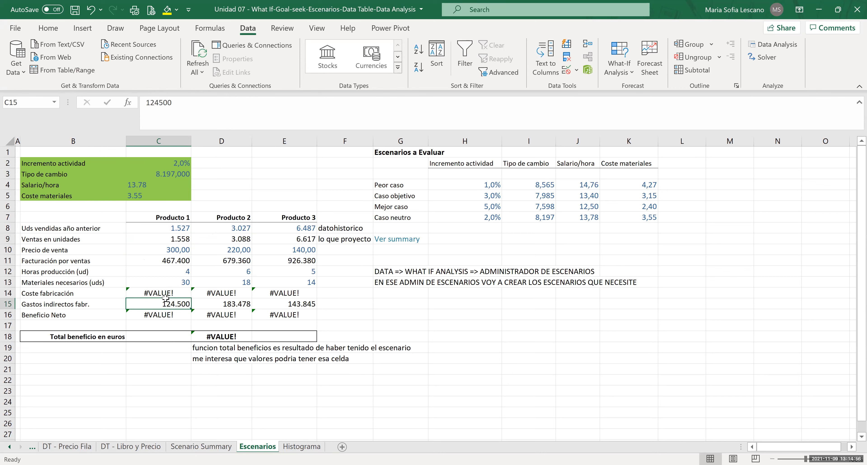
{"action": "key", "text": "Up"}
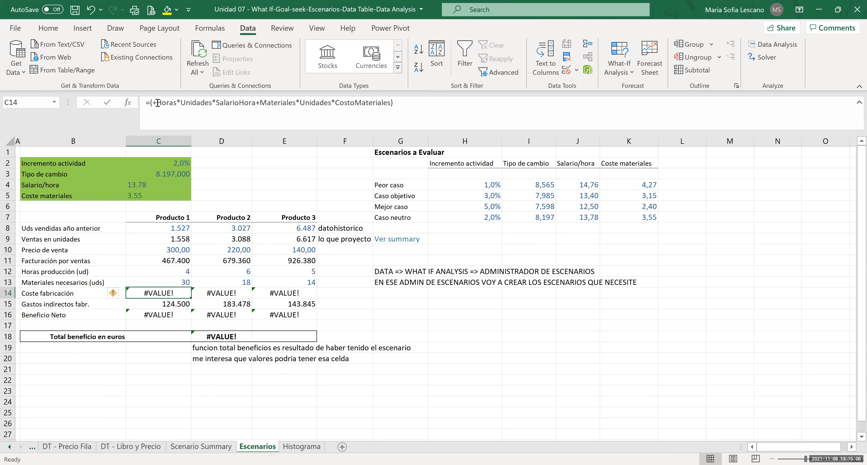
{"action": "left_click", "coordinate": [159, 184]}
{"action": "left_click", "coordinate": [157, 103]}
{"action": "key", "text": "BackSpace"}
{"action": "type", "text": ","}
{"action": "key", "text": "Return"}
{"action": "left_click", "coordinate": [152, 102]}
{"action": "key", "text": "BackSpace"}
{"action": "type", "text": ","}
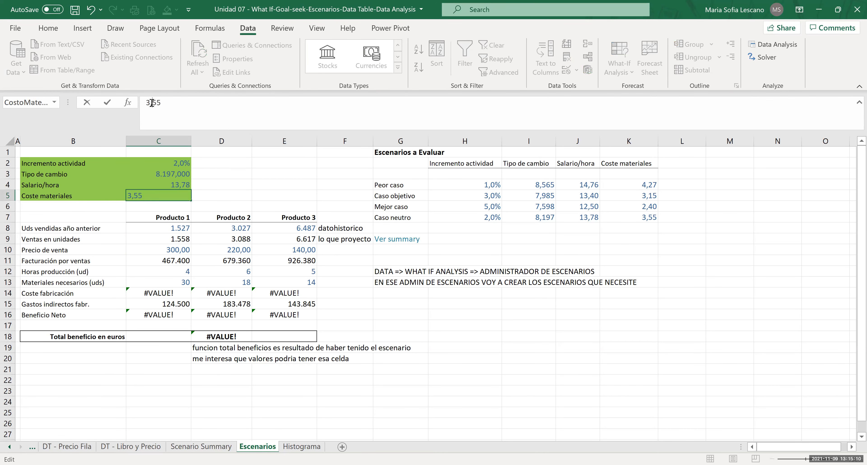
{"action": "key", "text": "Return"}
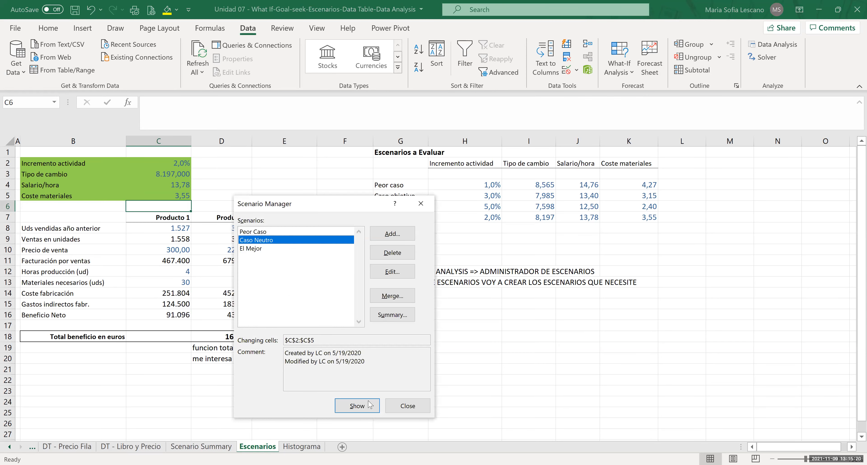
- Show the Peor Caso scenario in the Escenarios sheet and close the Scenario Manager
{"action": "left_click", "coordinate": [253, 231]}
{"action": "left_click", "coordinate": [368, 407]}
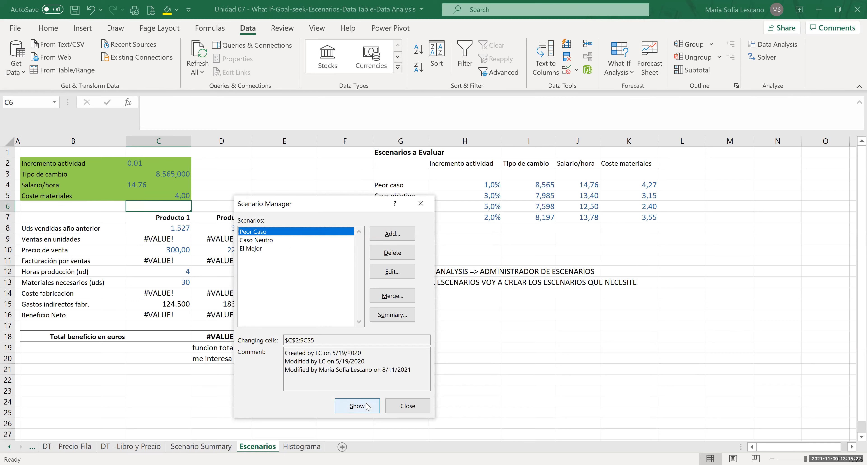
{"action": "left_click", "coordinate": [403, 406]}
- Correct Salario/hora in C4 to 14,76, using a comma as the decimal separator
{"action": "left_click", "coordinate": [143, 184]}
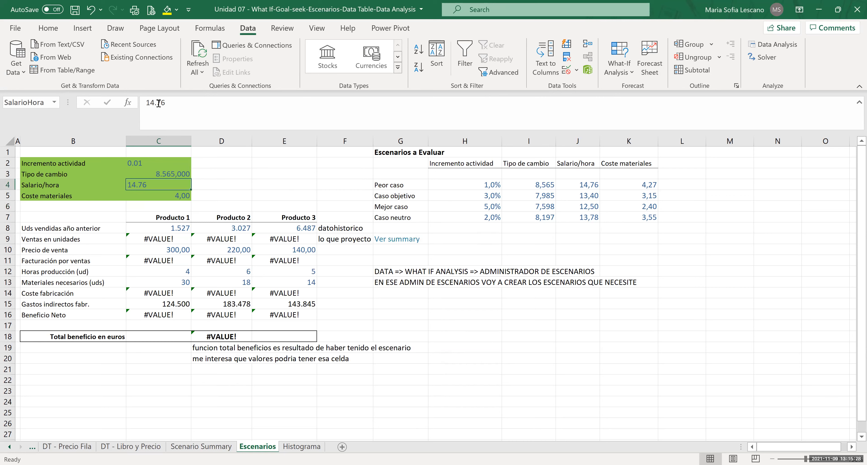
{"action": "left_click", "coordinate": [158, 102]}
{"action": "key", "text": "BackSpace"}
{"action": "type", "text": ","}
{"action": "key", "text": "Return"}
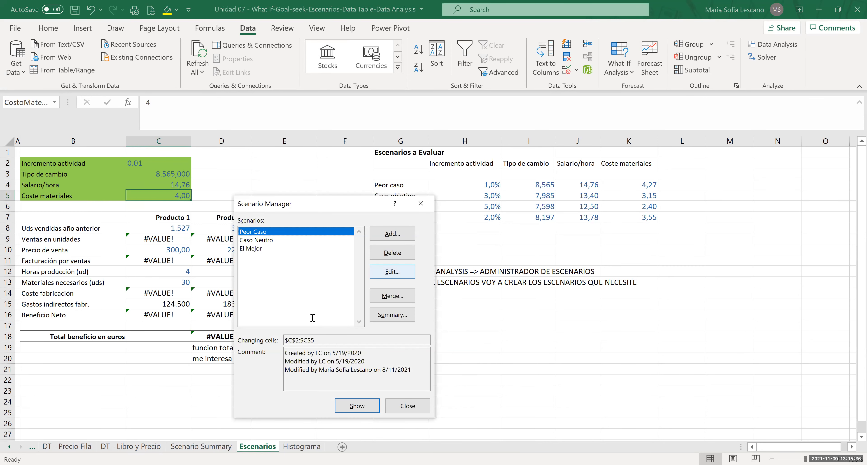
- Edit the Peor Caso scenario so its stored SalarioHora value is 14,76 with a decimal comma
{"action": "left_click", "coordinate": [392, 271]}
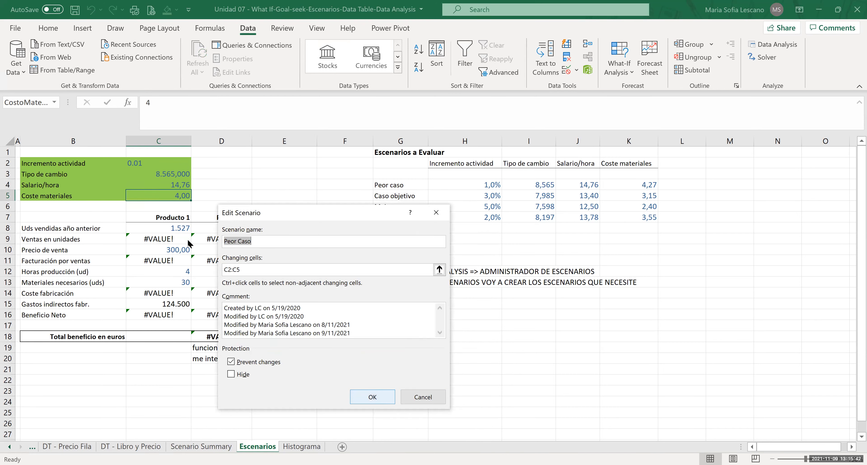
{"action": "key", "text": "Return"}
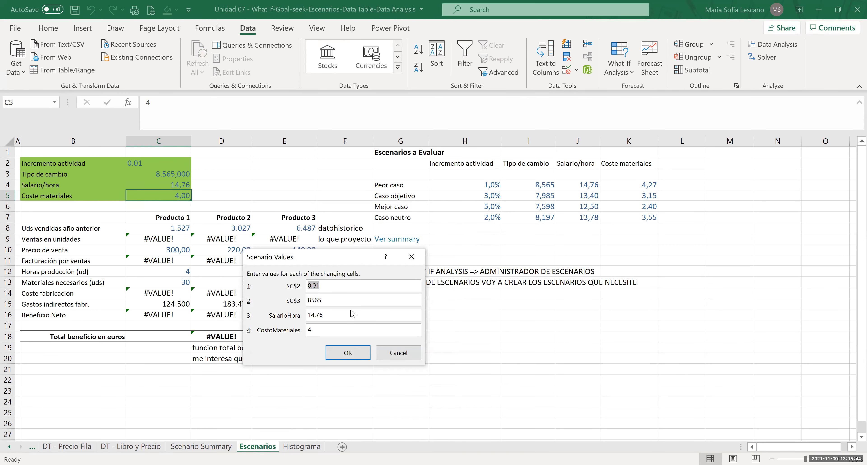
{"action": "key", "text": "Right"}
{"action": "left_click", "coordinate": [317, 315]}
{"action": "key", "text": "BackSpace"}
{"action": "type", "text": ","}
{"action": "key", "text": "Return"}
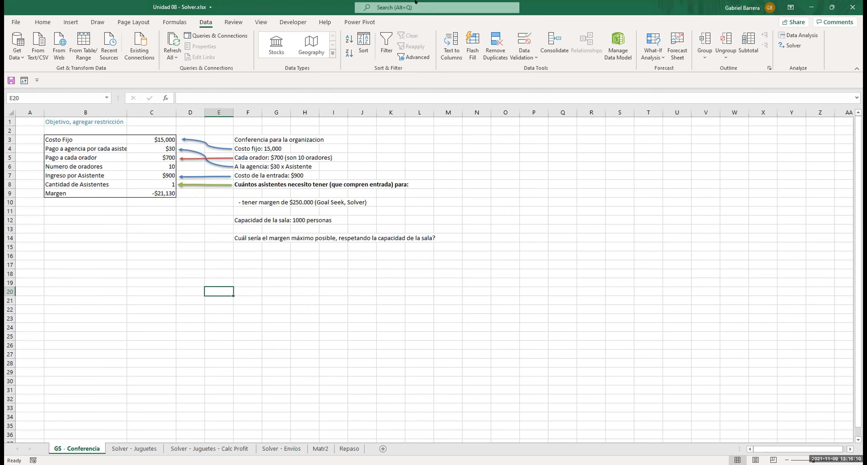
- Open Solver for the GS - Conferencia model in the Unidad 08 - Solver workbook, with the Margen cell C9 as objective
{"action": "left_click", "coordinate": [649, 232]}
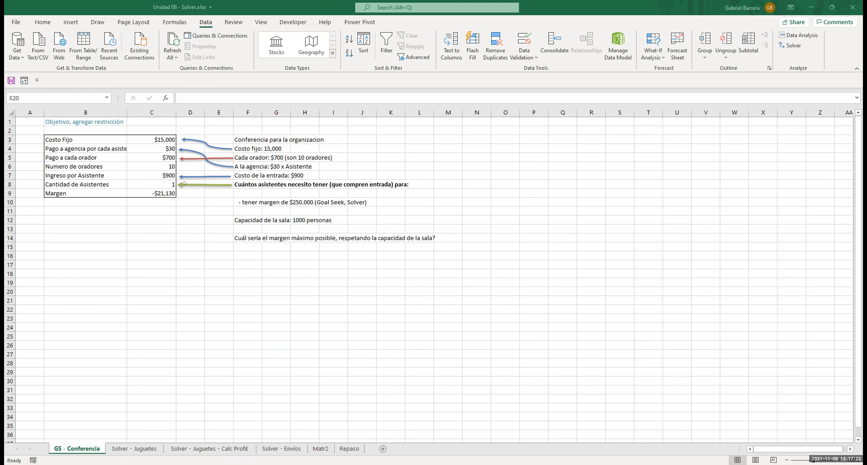
{"action": "left_click", "coordinate": [151, 184]}
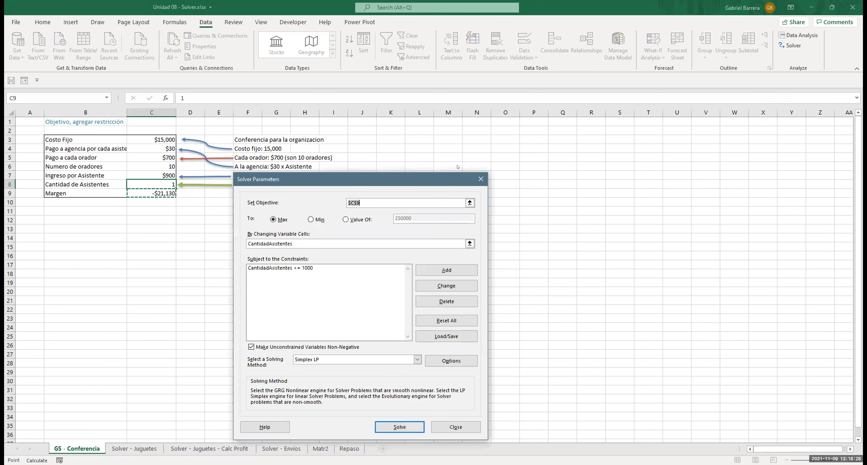
{"action": "left_click_drag", "start_coordinate": [457, 167], "coordinate": [530, 125]}
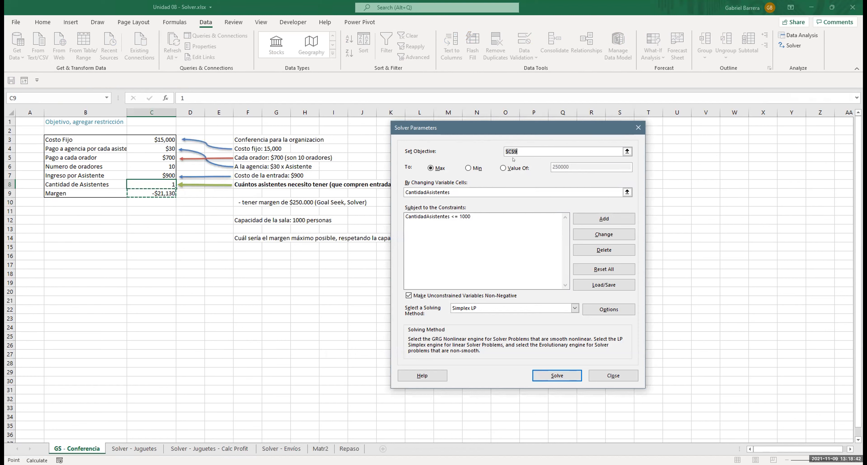
{"action": "left_click", "coordinate": [148, 191]}
- Try the Min objective option, return to Max, and check the CantidadAsistentes changing cell in the Solver parameters
{"action": "left_click", "coordinate": [439, 167]}
{"action": "left_click", "coordinate": [470, 167]}
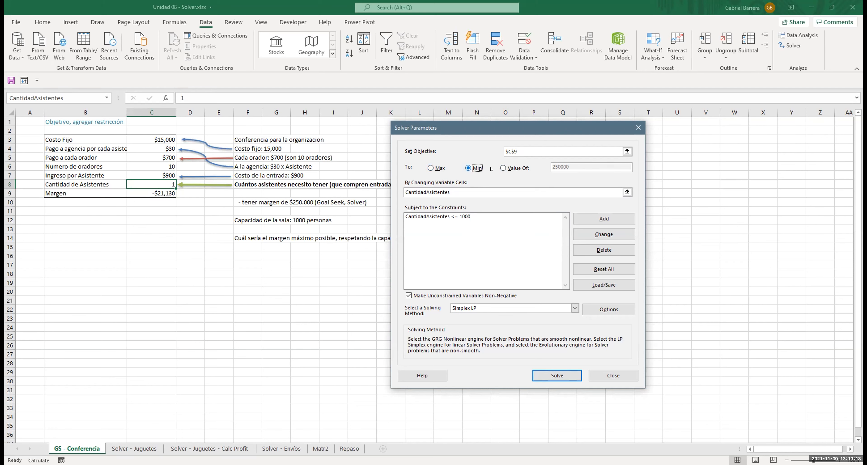
{"action": "left_click", "coordinate": [434, 167]}
{"action": "left_click", "coordinate": [429, 190]}
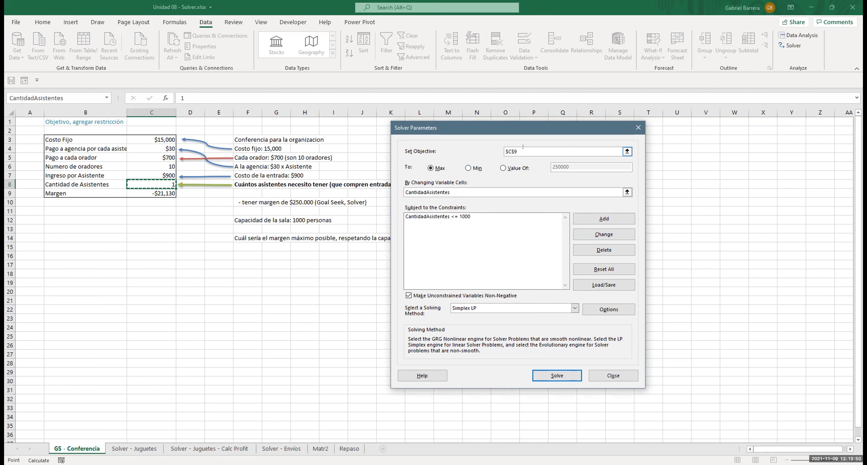
- Remove the CantidadAsistentes <= 1000 constraint and solve for an objective value of 250000
{"action": "left_click", "coordinate": [509, 167]}
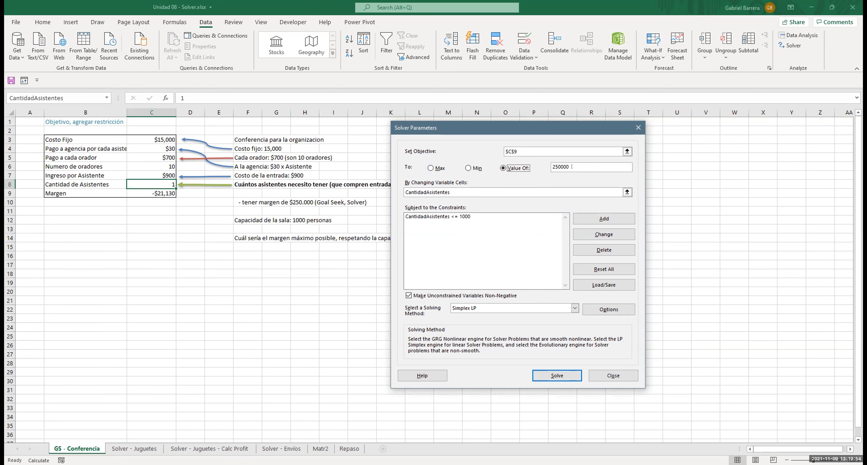
{"action": "left_click", "coordinate": [465, 216]}
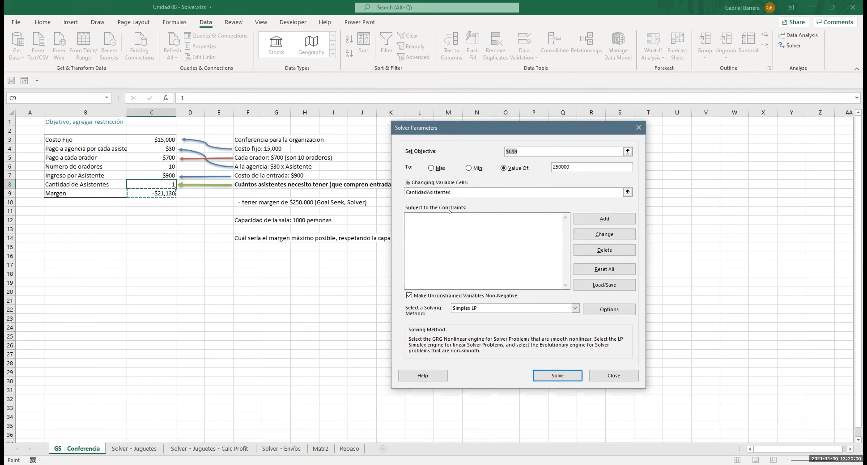
{"action": "left_click", "coordinate": [544, 374]}
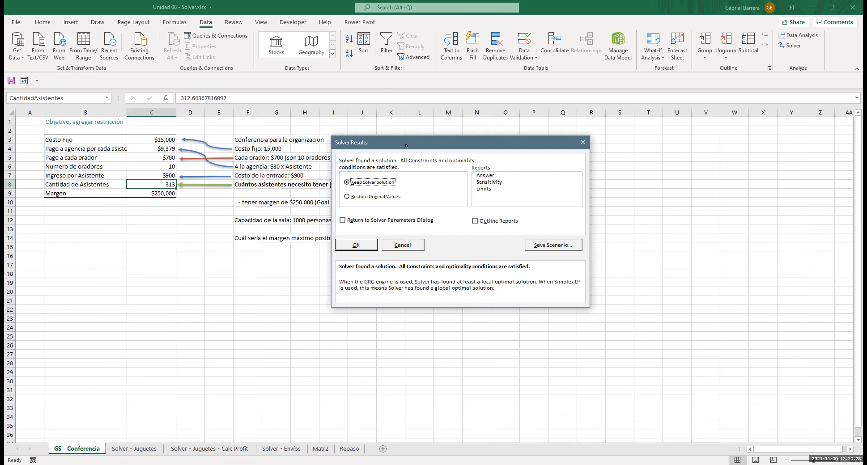
- Discard the Solver solution by choosing Restore Original Values and cancelling the results
{"action": "left_click_drag", "start_coordinate": [406, 146], "coordinate": [415, 140]}
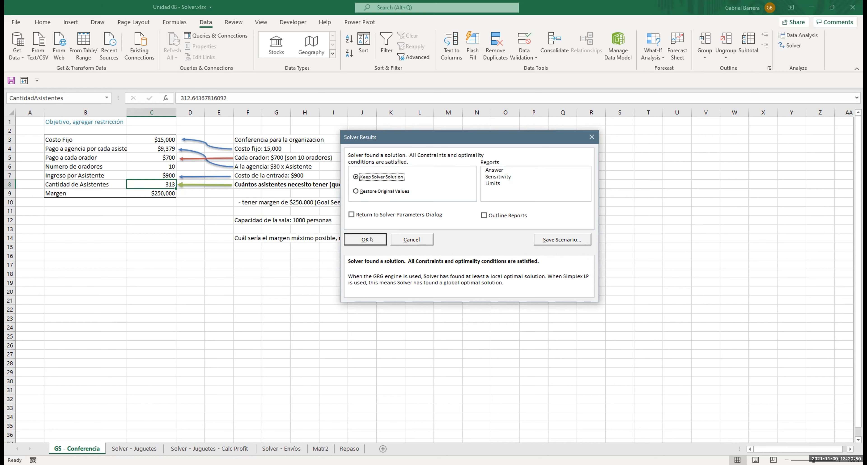
{"action": "left_click", "coordinate": [384, 191]}
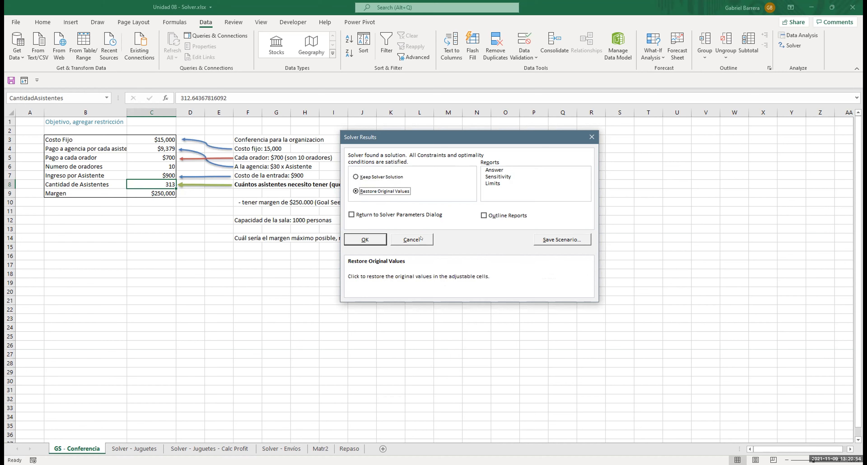
{"action": "left_click", "coordinate": [407, 239]}
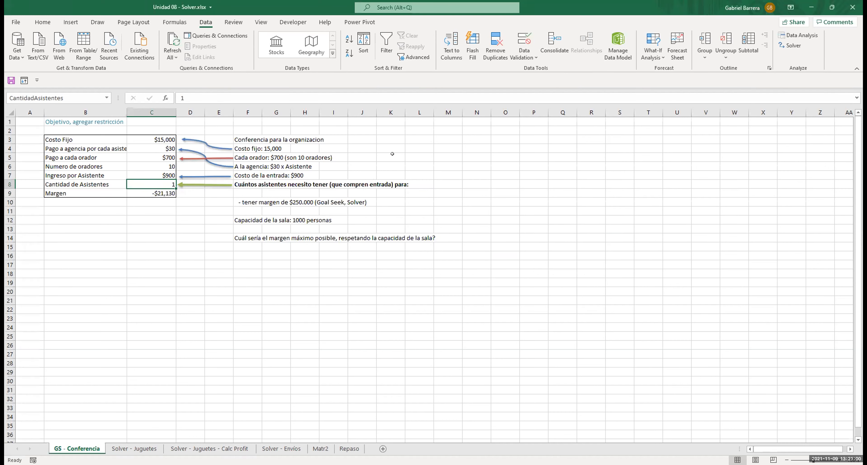
- Run Solver again for a Margen value of 250000 and keep the Solver solution
{"action": "left_click", "coordinate": [785, 47]}
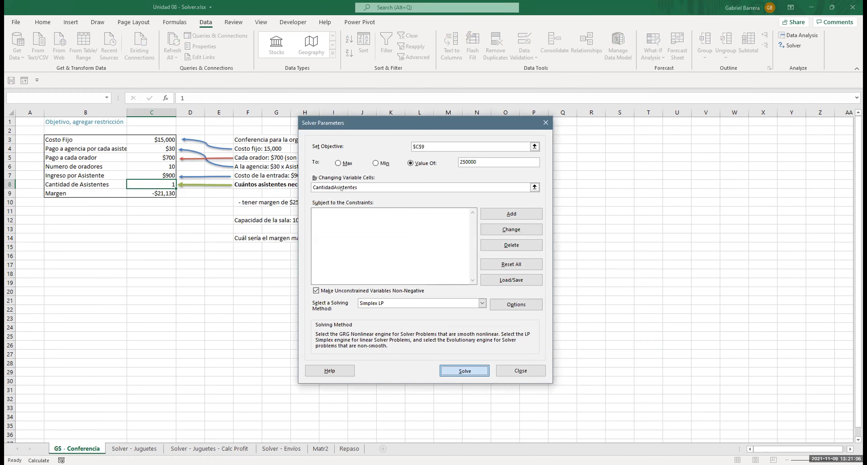
{"action": "key", "text": "Return"}
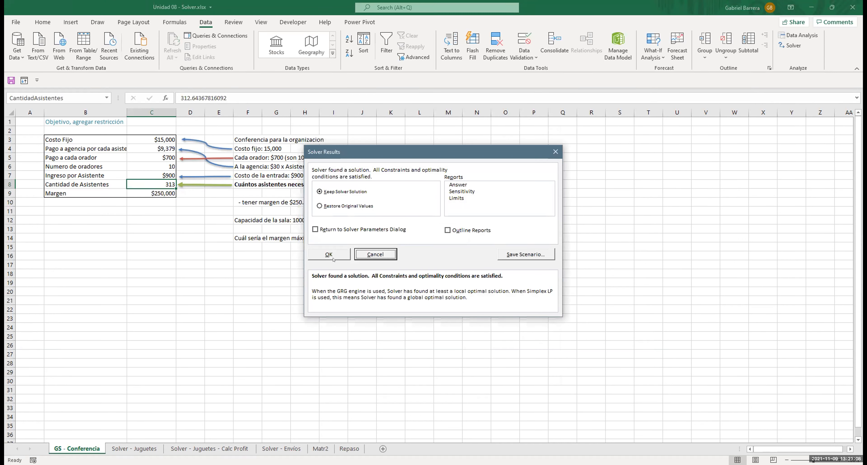
{"action": "left_click", "coordinate": [325, 254]}
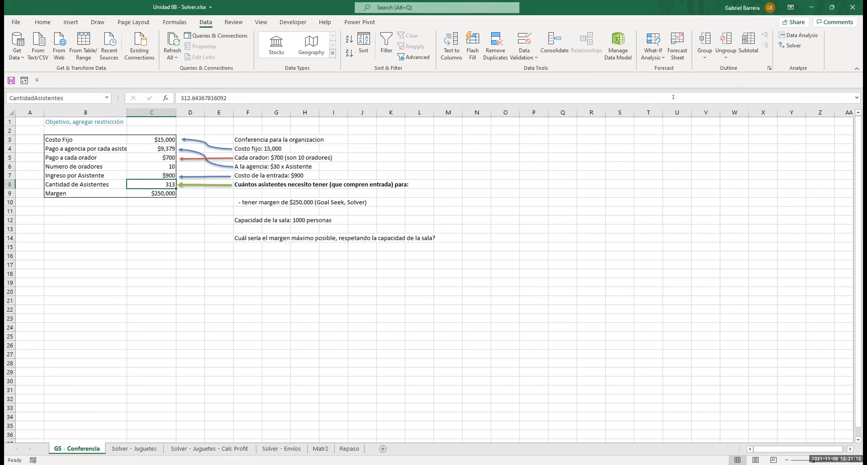
- Solve the 250000 target once more, keeping the solution and returning to the Solver parameters dialog
{"action": "left_click", "coordinate": [780, 46]}
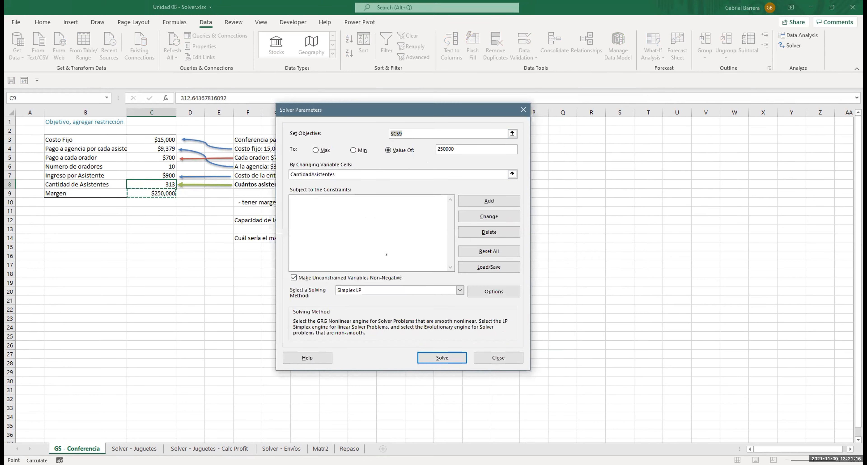
{"action": "left_click", "coordinate": [443, 358]}
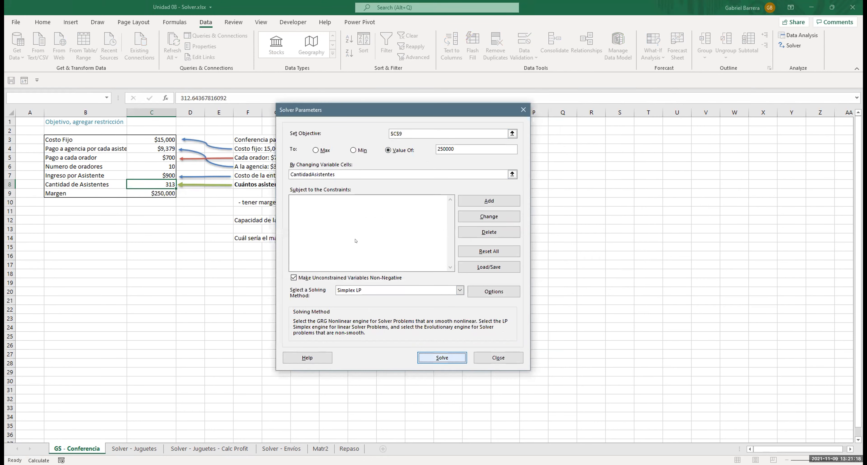
{"action": "left_click", "coordinate": [315, 229]}
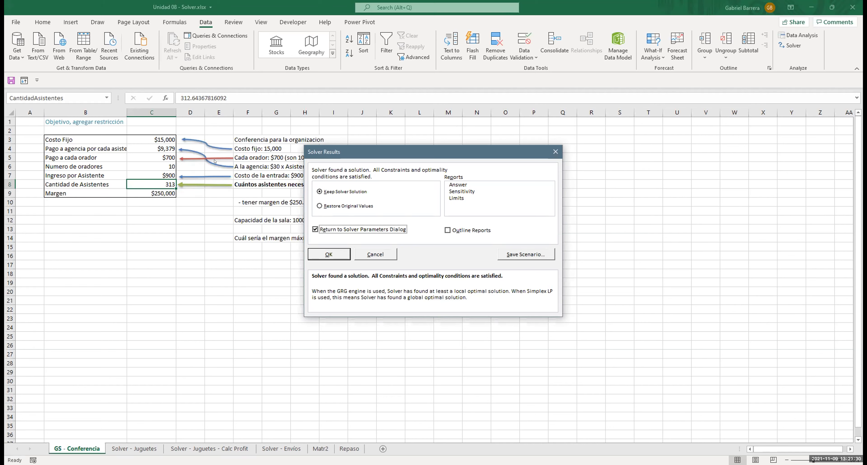
{"action": "left_click", "coordinate": [328, 254]}
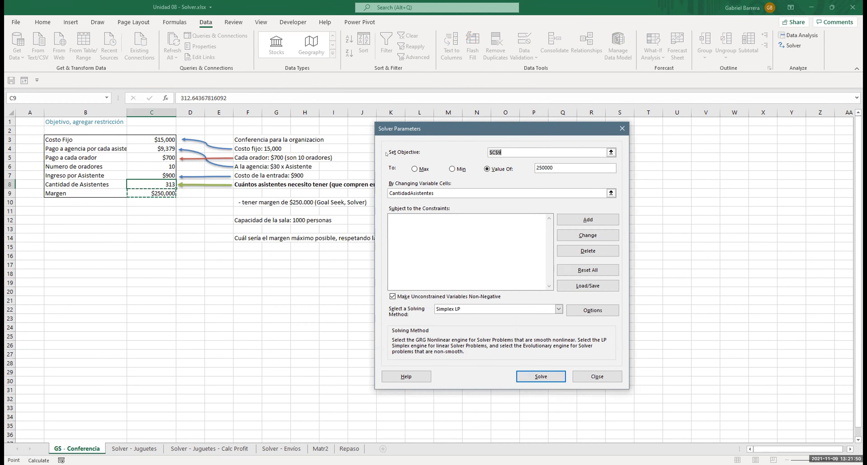
- Switch the Solver objective to Max, try solving without any constraints, and cancel the solver results
{"action": "left_click", "coordinate": [422, 169]}
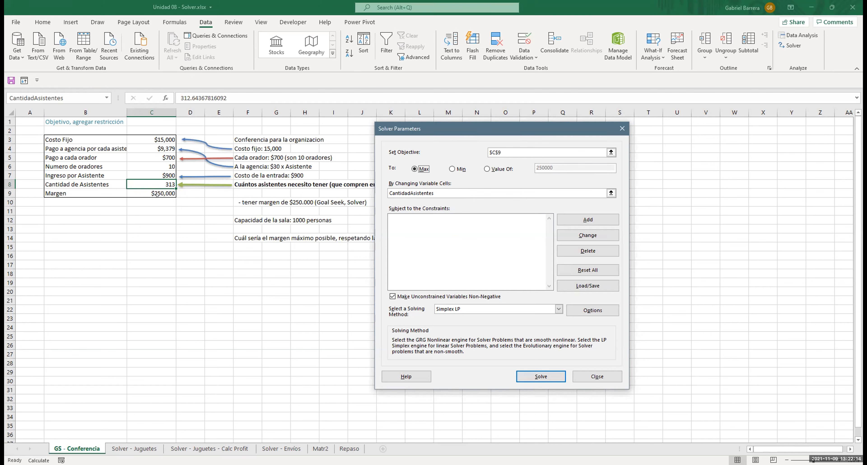
{"action": "left_click", "coordinate": [535, 381]}
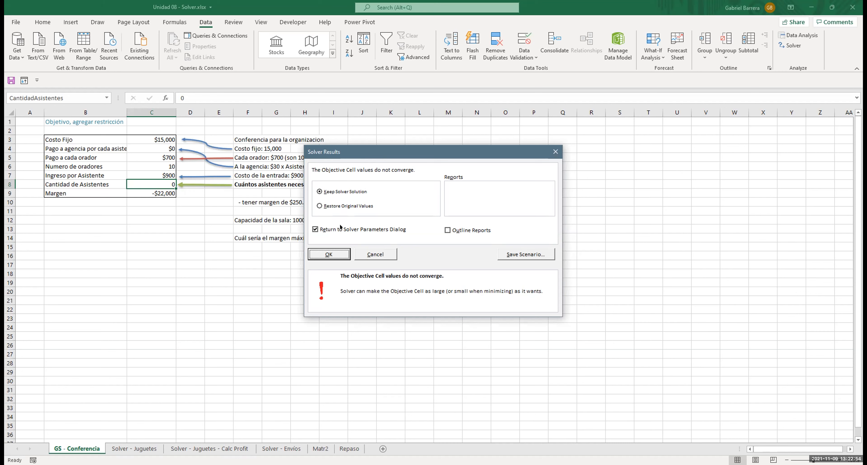
{"action": "left_click", "coordinate": [378, 254]}
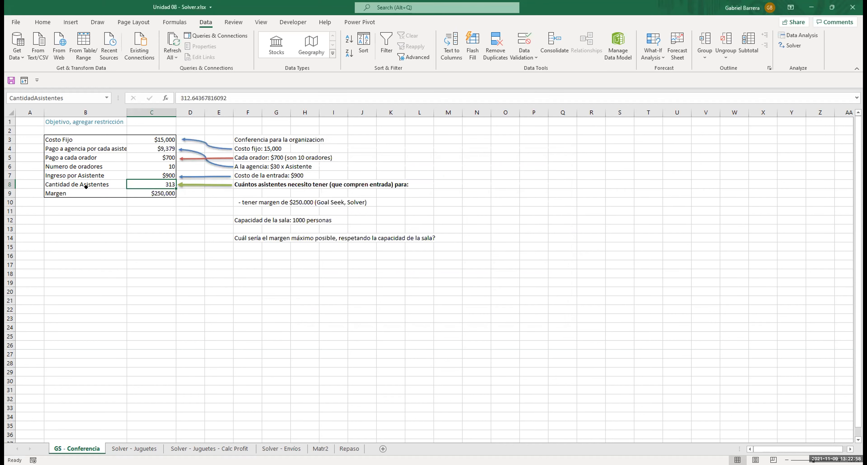
- Reopen Solver and start a new constraint with the Cantidad de Asistentes cell C8 as its cell reference
{"action": "left_click", "coordinate": [790, 45]}
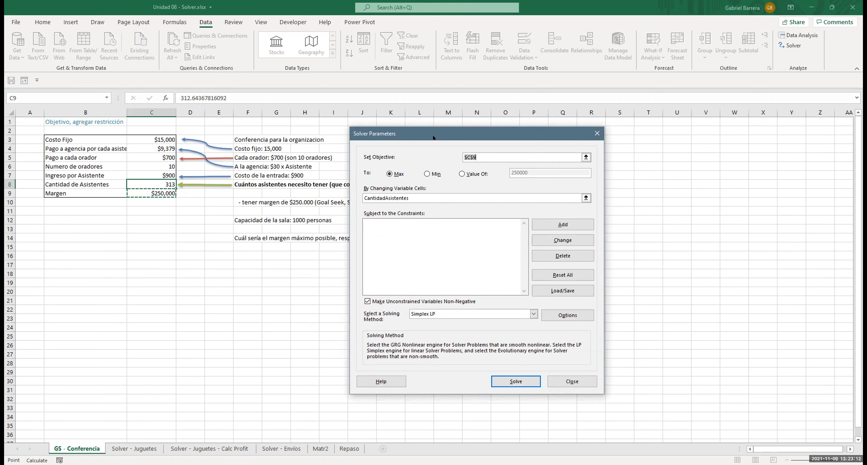
{"action": "left_click_drag", "start_coordinate": [430, 134], "coordinate": [474, 135]}
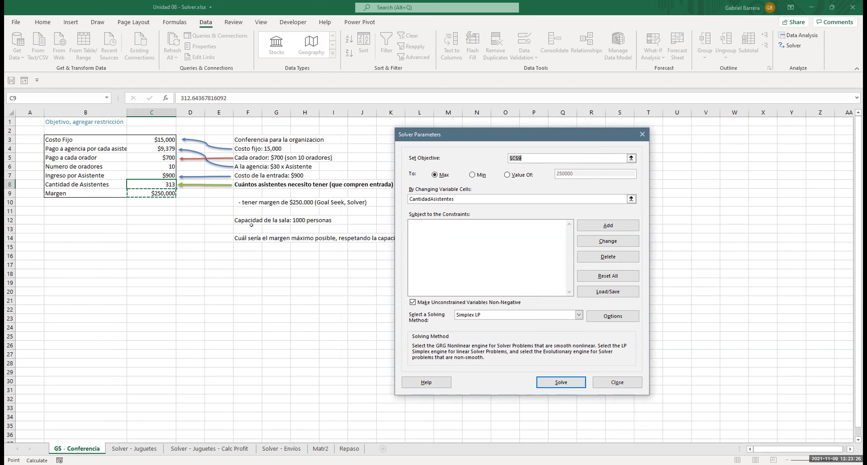
{"action": "left_click", "coordinate": [244, 220]}
{"action": "left_click", "coordinate": [152, 191]}
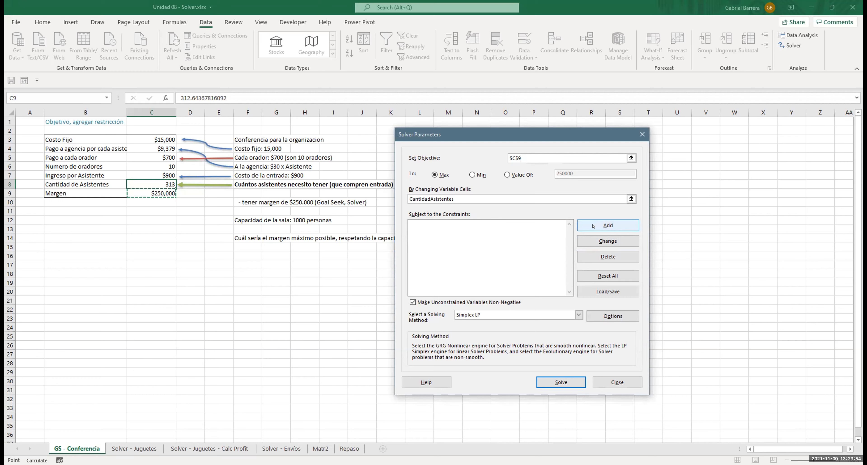
{"action": "left_click", "coordinate": [599, 231]}
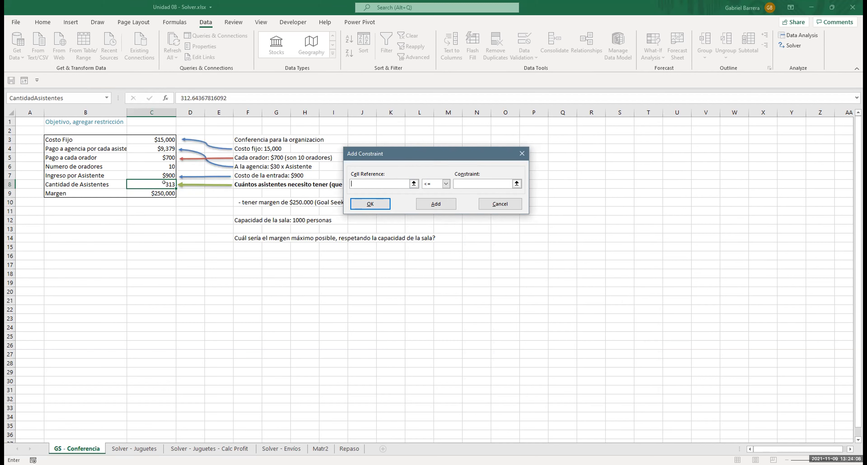
{"action": "left_click", "coordinate": [164, 190]}
{"action": "left_click", "coordinate": [164, 180]}
{"action": "left_click", "coordinate": [159, 147]}
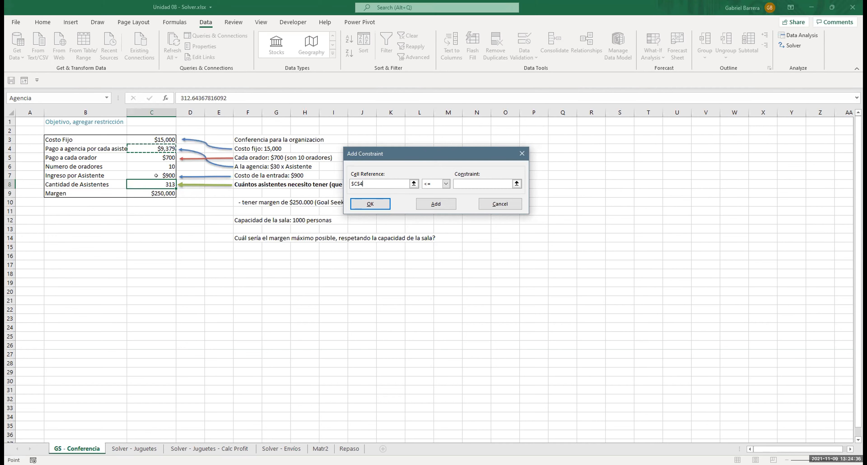
{"action": "left_click", "coordinate": [157, 184]}
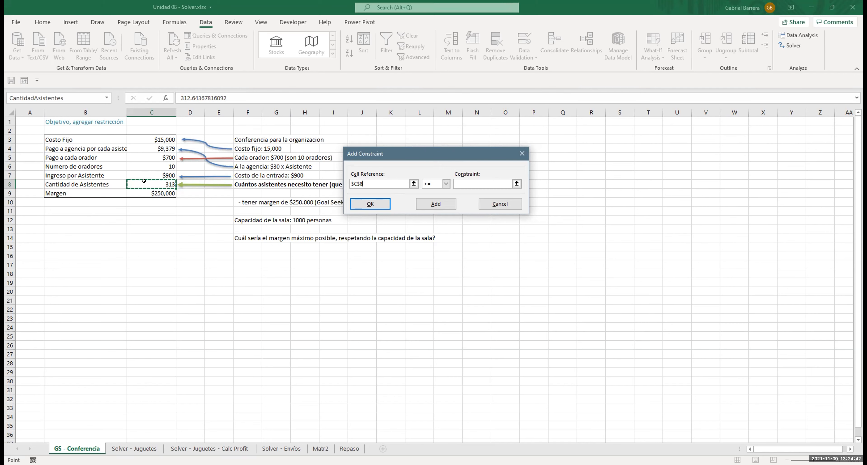
{"action": "left_click", "coordinate": [372, 182]}
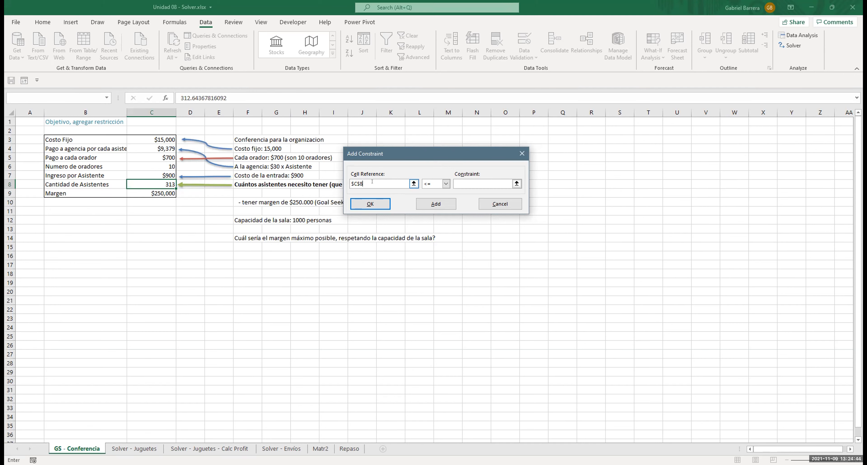
- Limit the constraint on C8 to <= 1000, add it, and leave the constraint dialog without a second entry
{"action": "left_click", "coordinate": [434, 183]}
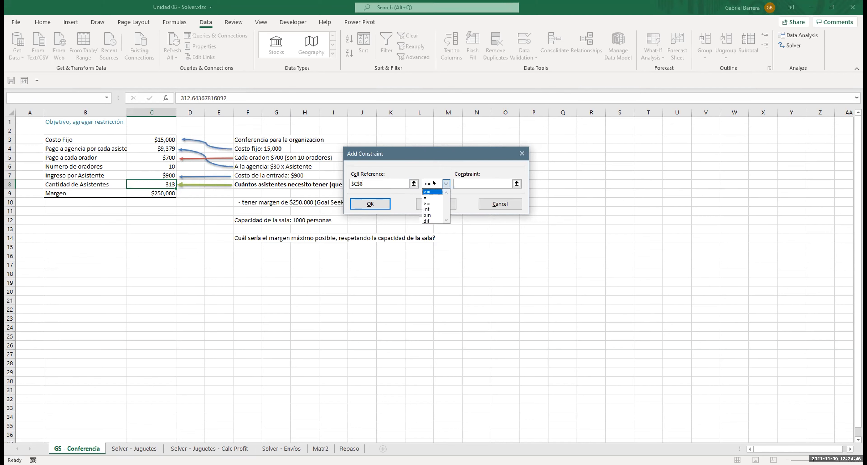
{"action": "left_click", "coordinate": [481, 177]}
{"action": "left_click", "coordinate": [482, 177]}
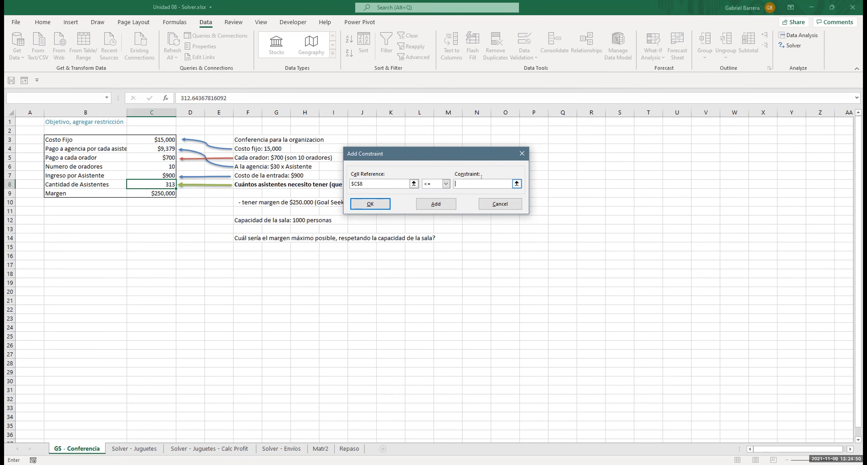
{"action": "type", "text": "110"}
{"action": "key", "text": "BackSpace"}
{"action": "key", "text": "BackSpace"}
{"action": "type", "text": "000"}
{"action": "left_click", "coordinate": [443, 203]}
{"action": "left_click", "coordinate": [372, 202]}
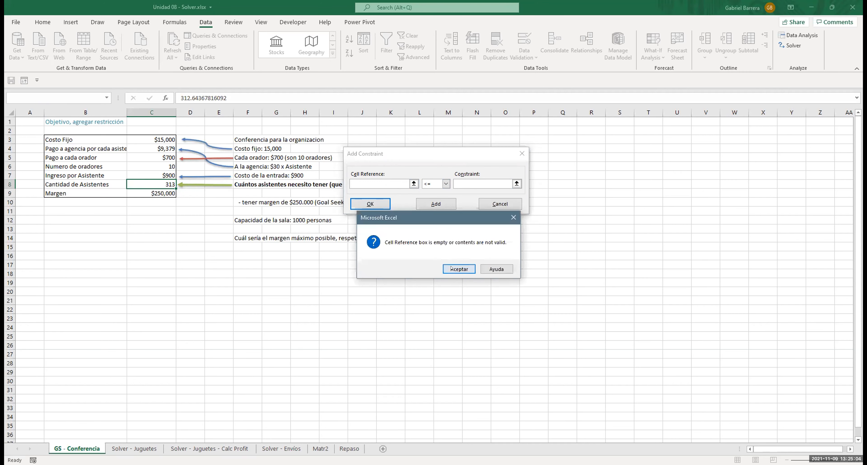
{"action": "left_click", "coordinate": [457, 268]}
{"action": "left_click", "coordinate": [494, 204]}
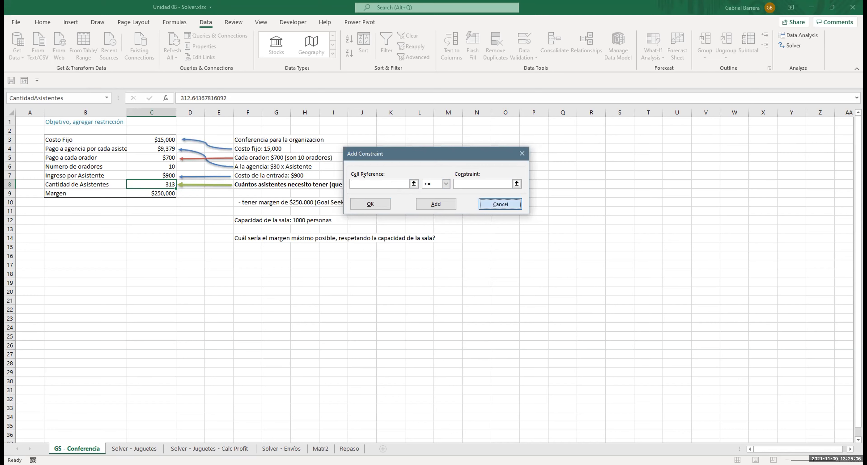
- Maximize Margen under the CantidadAsistentes <= 1000 constraint, keep the solution, and close Solver
{"action": "left_click", "coordinate": [348, 141]}
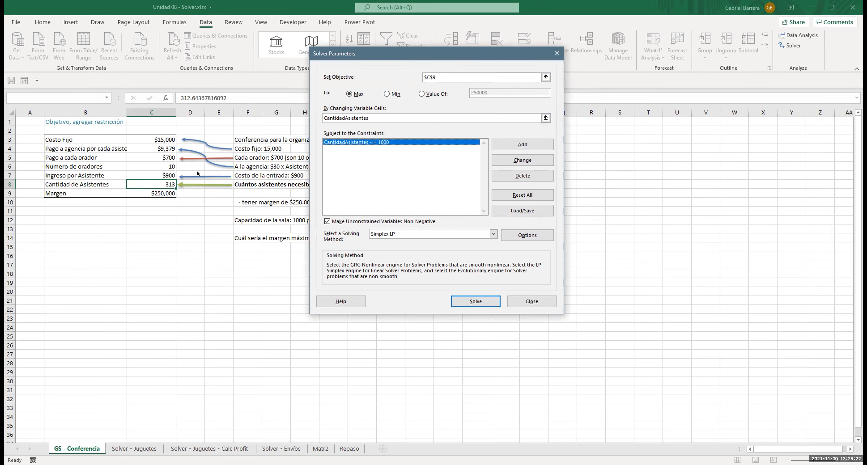
{"action": "left_click", "coordinate": [150, 182]}
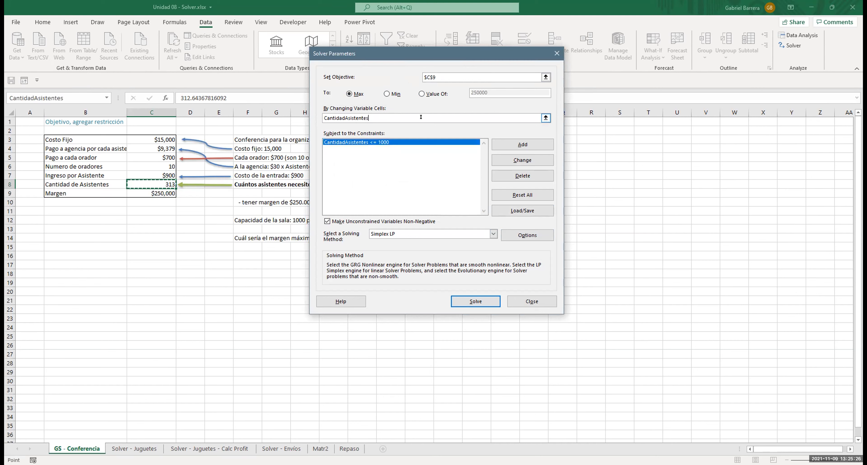
{"action": "left_click", "coordinate": [354, 141]}
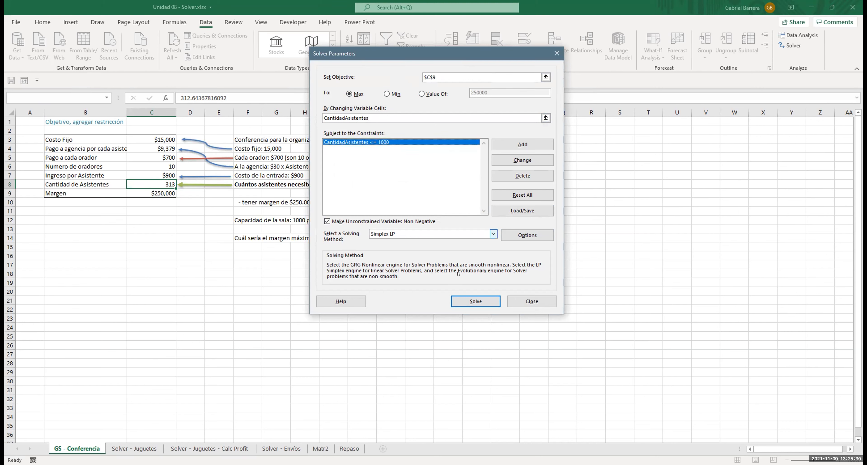
{"action": "left_click", "coordinate": [473, 300]}
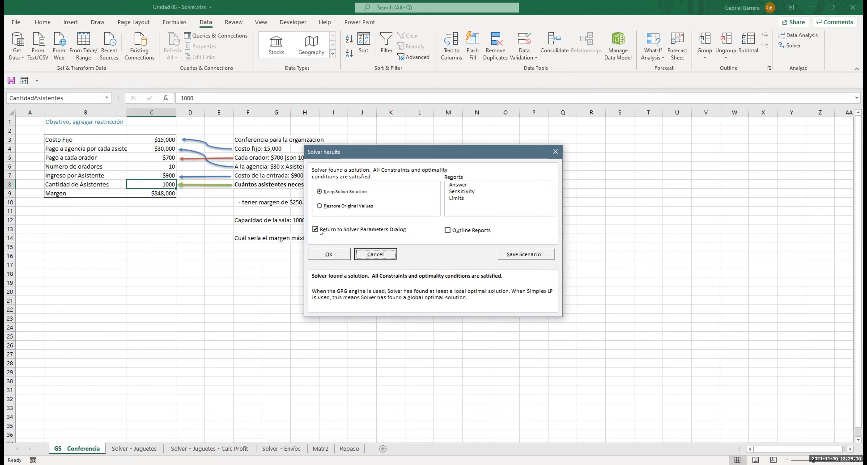
{"action": "left_click", "coordinate": [321, 253]}
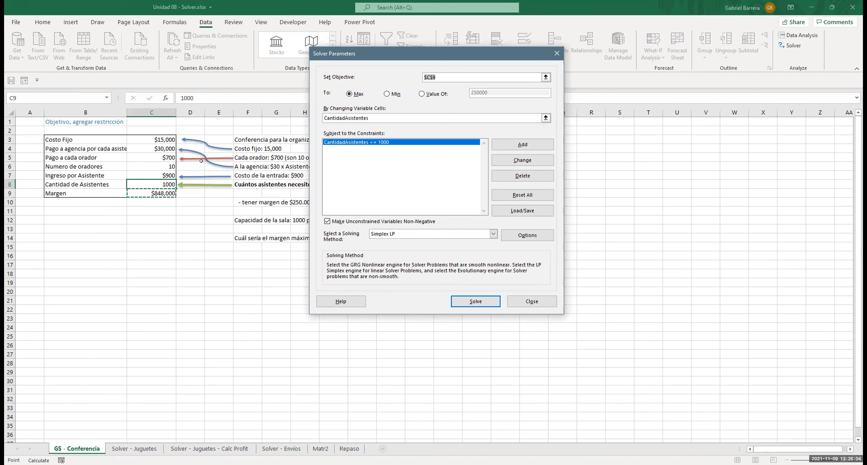
{"action": "left_click", "coordinate": [531, 300]}
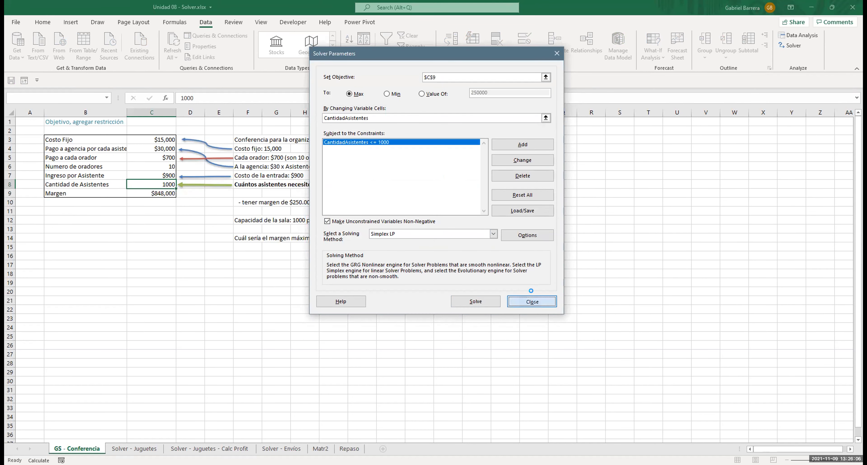
- Check the agency payment formula in C4, reopen Solver, and add the constraint C4 <= 20000
{"action": "left_click", "coordinate": [157, 146]}
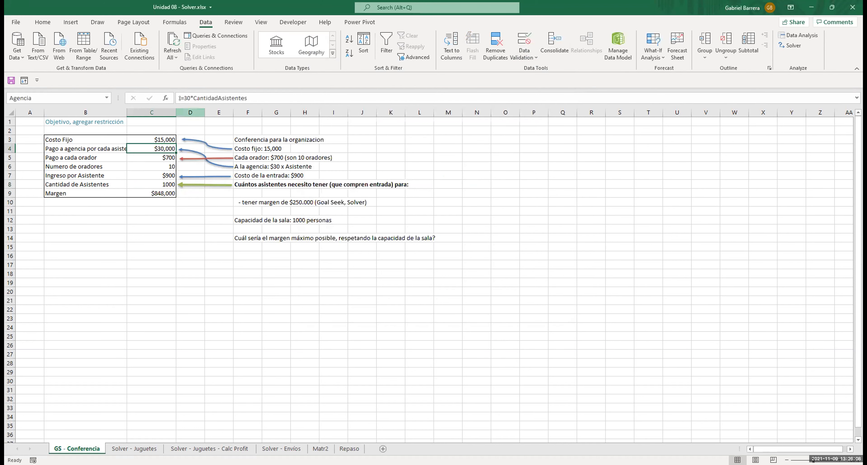
{"action": "key", "text": "ctrl+Down"}
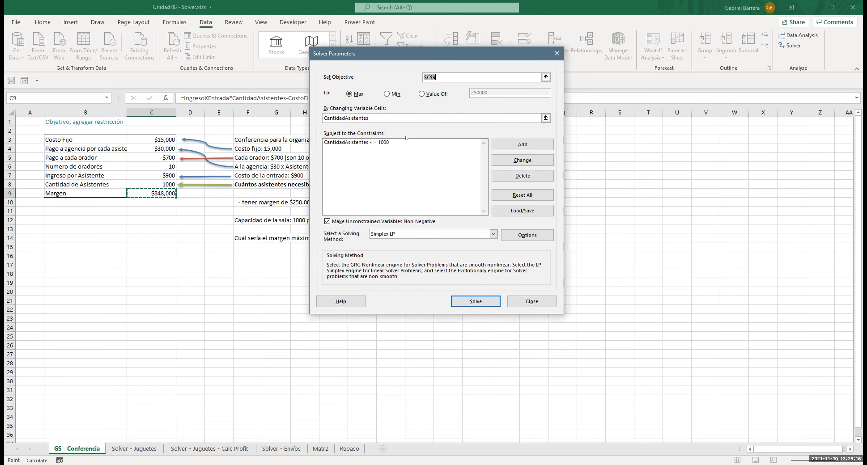
{"action": "left_click", "coordinate": [513, 140]}
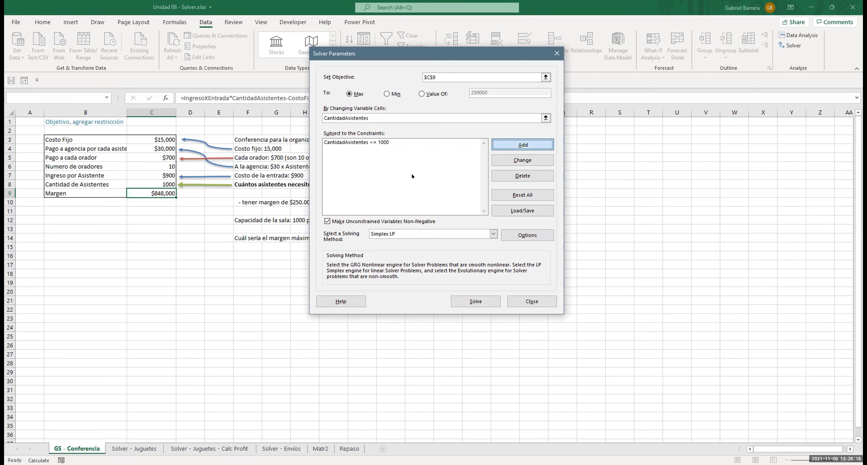
{"action": "left_click", "coordinate": [155, 147]}
{"action": "left_click", "coordinate": [459, 182]}
{"action": "left_click", "coordinate": [465, 181]}
{"action": "type", "text": "2000"}
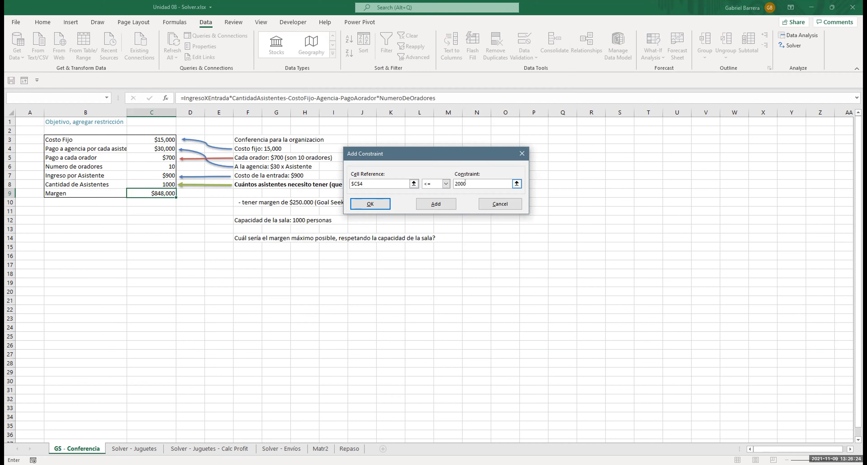
{"action": "type", "text": "0"}
{"action": "left_click", "coordinate": [370, 204]}
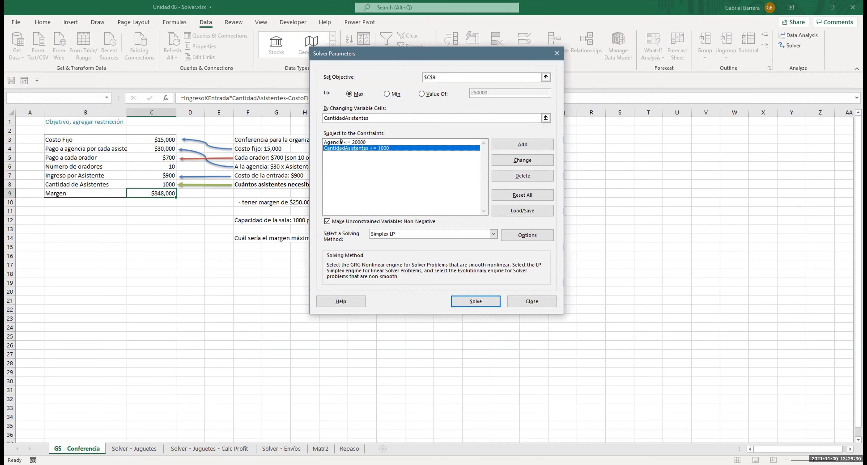
- Solve for the maximum Margen with the Agencia <= 20000 and CantidadAsistentes <= 1000 constraints, and save the result as scenario ejemplo1
{"action": "left_click", "coordinate": [341, 141]}
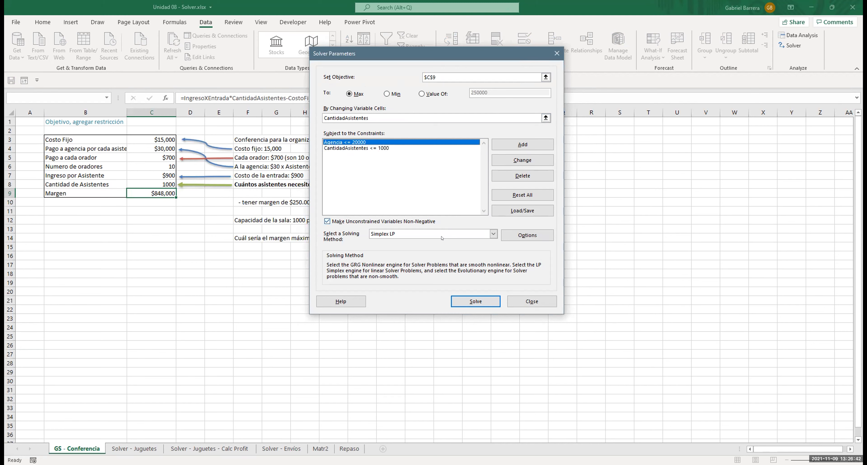
{"action": "left_click", "coordinate": [472, 303]}
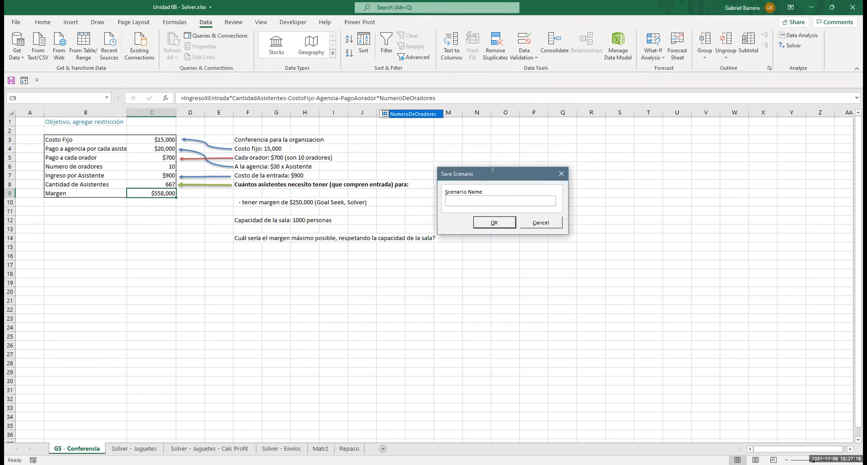
{"action": "type", "text": "ejemplo1"}
{"action": "key", "text": "Return"}
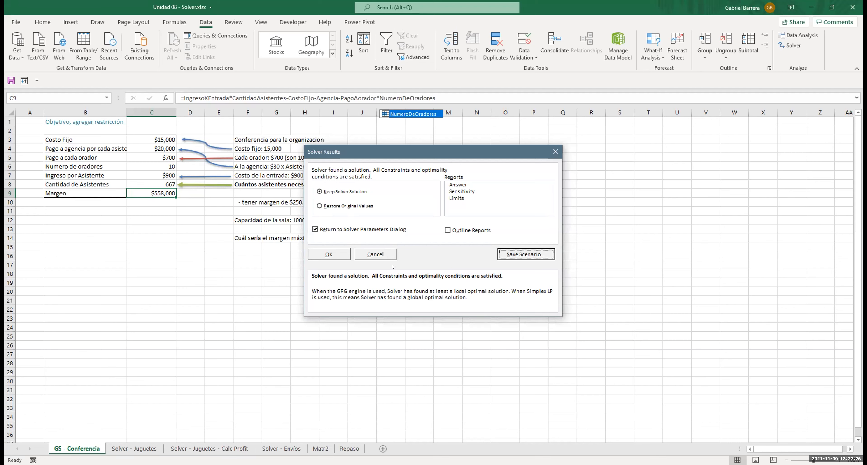
- Keep the Solver solution and close the results without returning to the Solver parameters
{"action": "left_click", "coordinate": [349, 228]}
{"action": "key", "text": "Tab"}
{"action": "key", "text": "Return"}
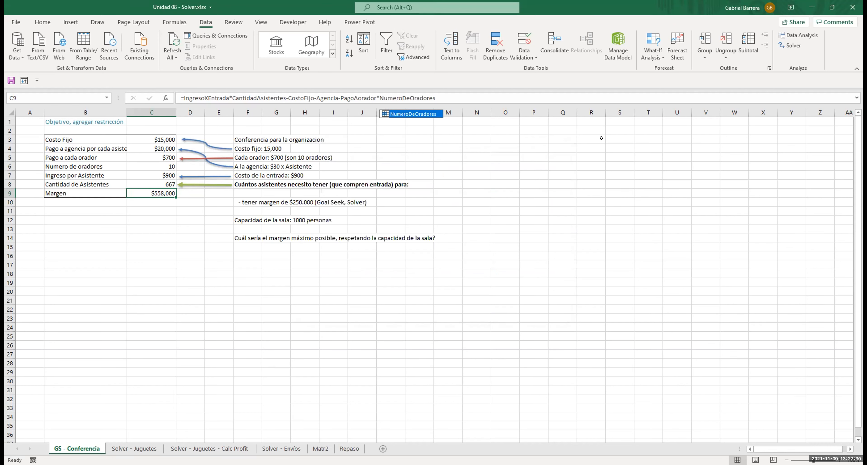
- Review the changing cell and stored value of scenario ejemplo1 in the Scenario Manager, and close it
{"action": "left_click", "coordinate": [649, 58]}
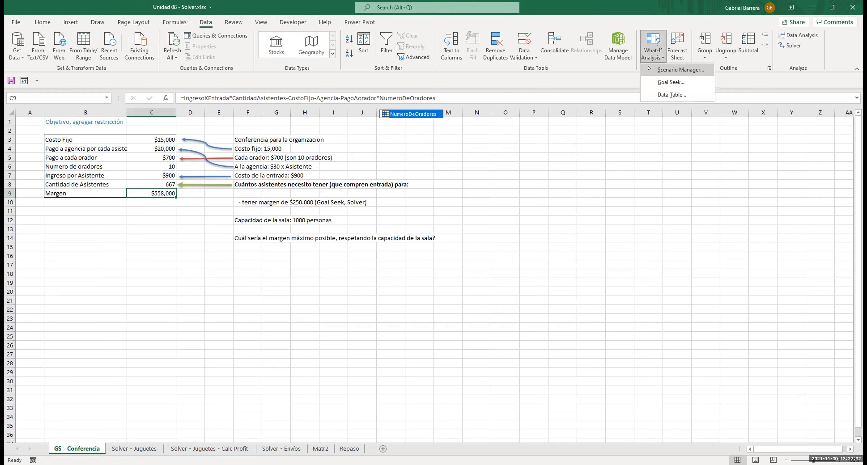
{"action": "left_click", "coordinate": [404, 134]}
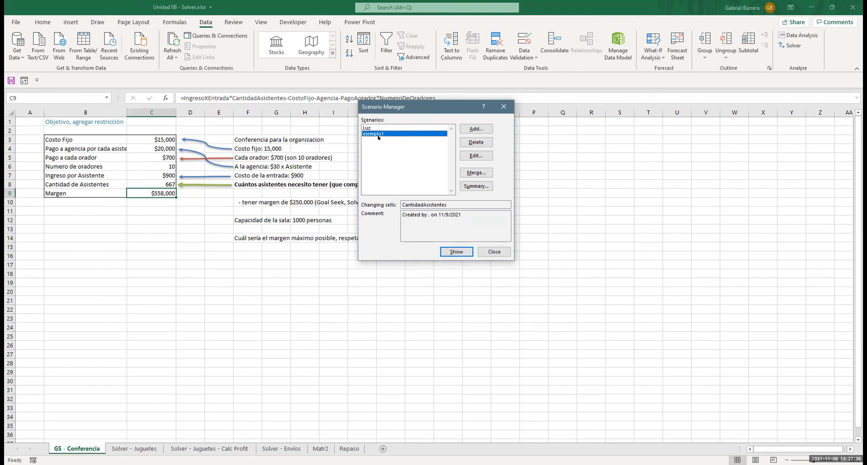
{"action": "left_click", "coordinate": [477, 155]}
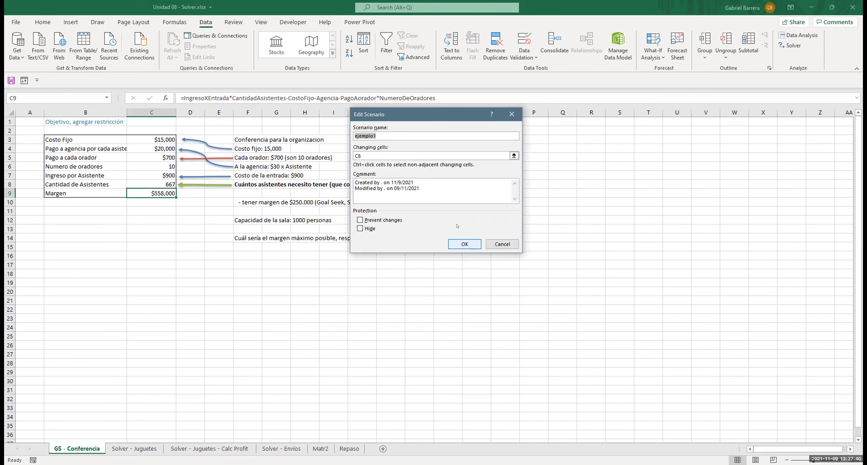
{"action": "left_click", "coordinate": [364, 154]}
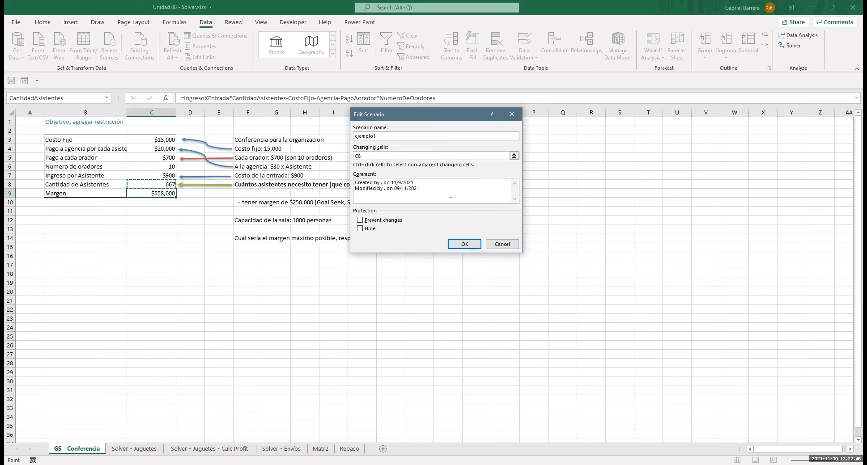
{"action": "left_click", "coordinate": [457, 241]}
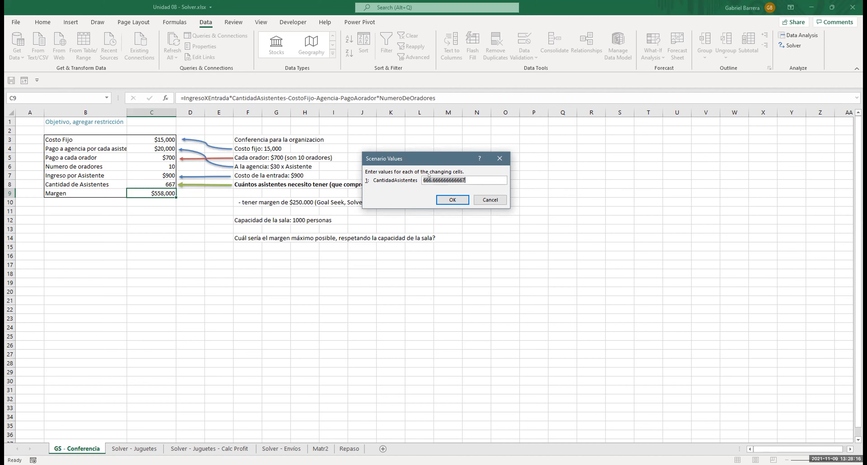
{"action": "left_click", "coordinate": [451, 196]}
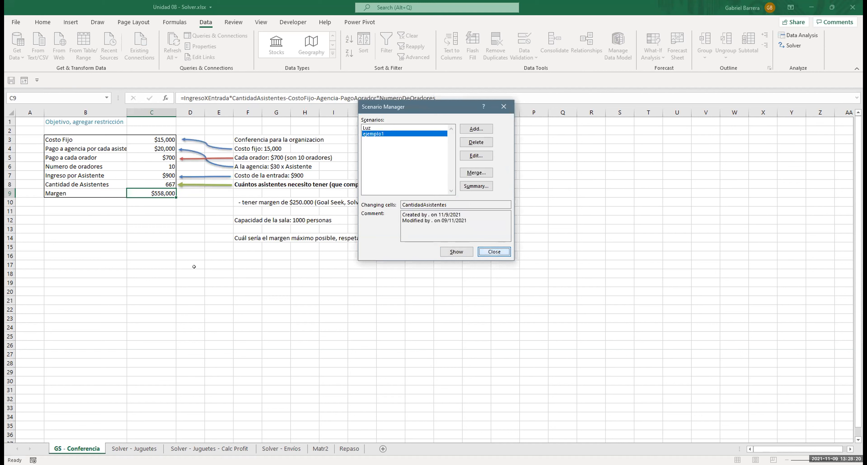
{"action": "key", "text": "Escape"}
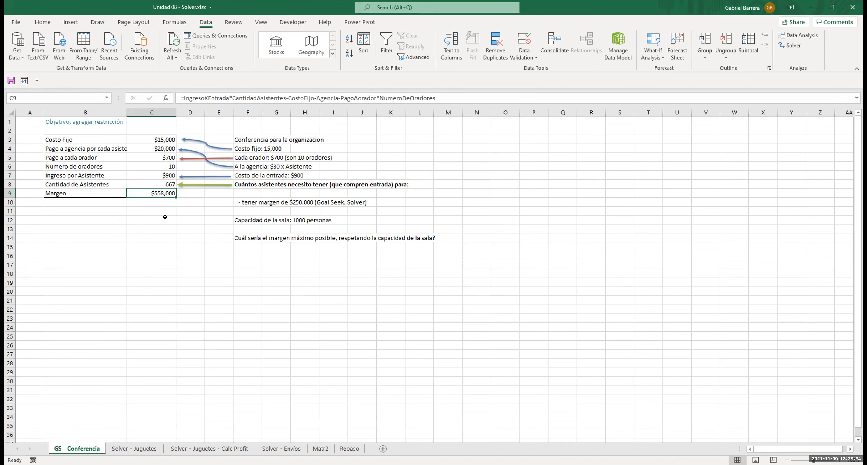
- On the Solver - Juguetes sheet, clear the saved Solver constraints and their heading in G16:G27
{"action": "left_click", "coordinate": [135, 449]}
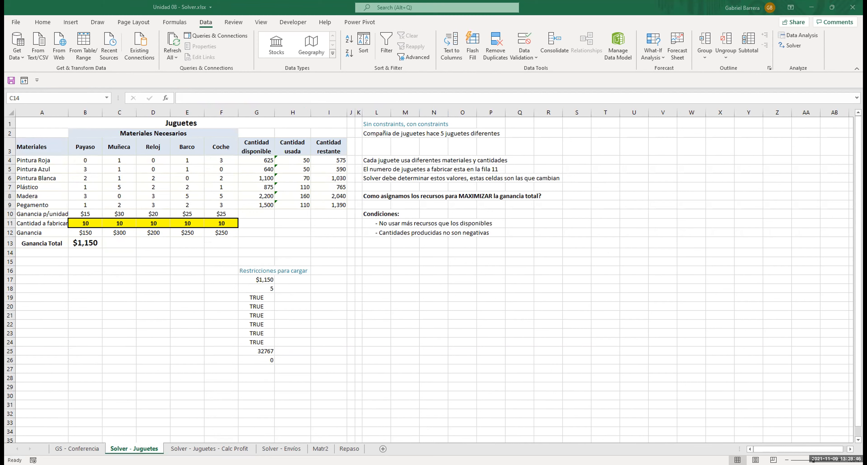
{"action": "left_click_drag", "start_coordinate": [258, 270], "coordinate": [264, 369]}
{"action": "key", "text": "Return"}
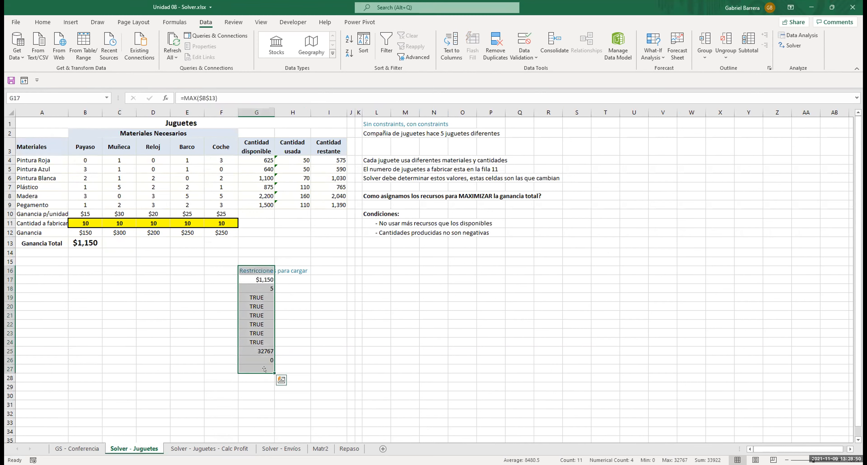
{"action": "key", "text": "Delete"}
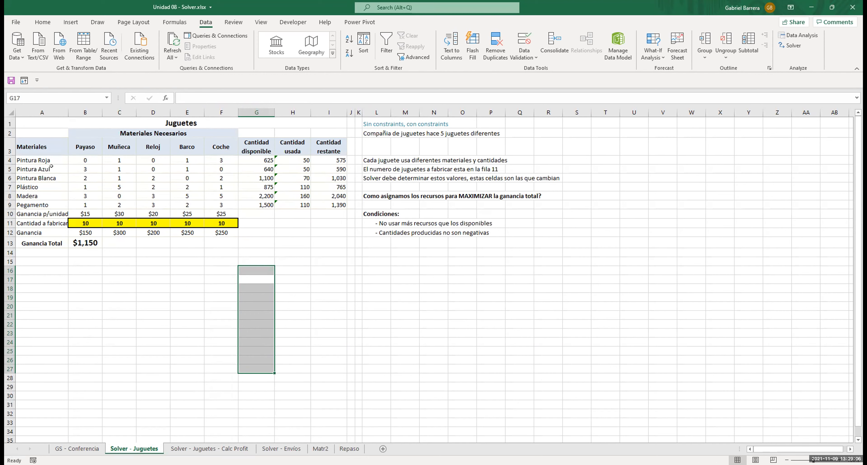
- Examine the five toy headings in B3:F3, the Payaso column, and the materials list in A4:A9
{"action": "left_click", "coordinate": [76, 147]}
{"action": "left_click", "coordinate": [122, 146]}
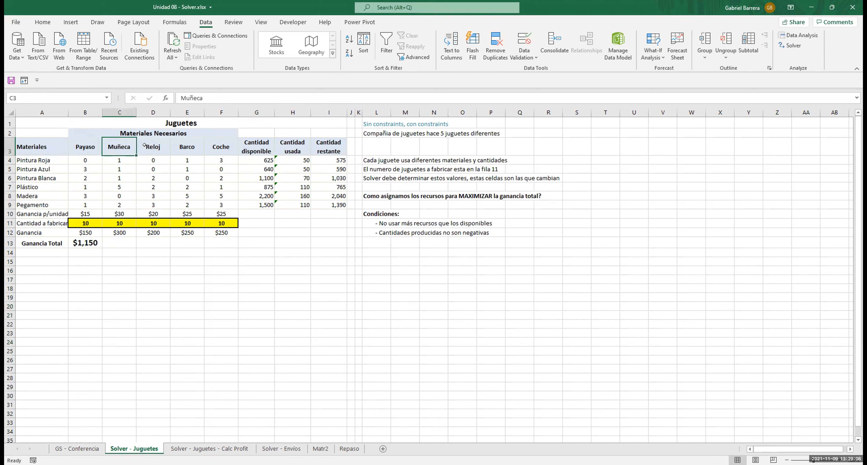
{"action": "left_click", "coordinate": [158, 146]}
{"action": "left_click", "coordinate": [187, 145]}
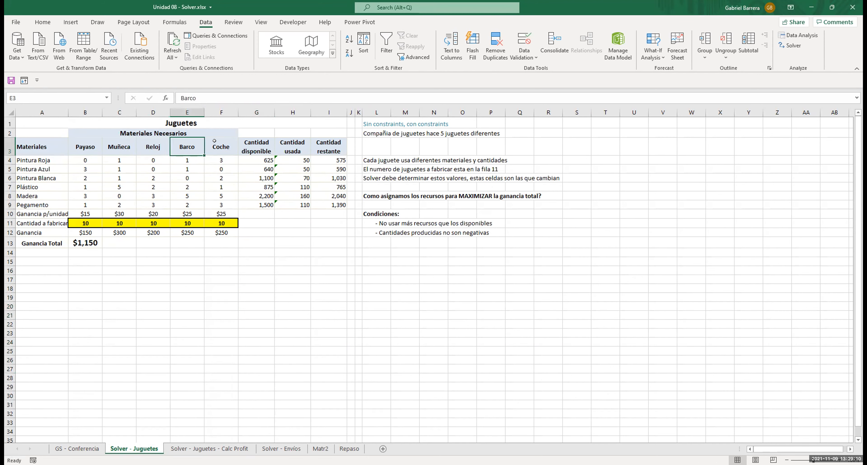
{"action": "left_click", "coordinate": [214, 141]}
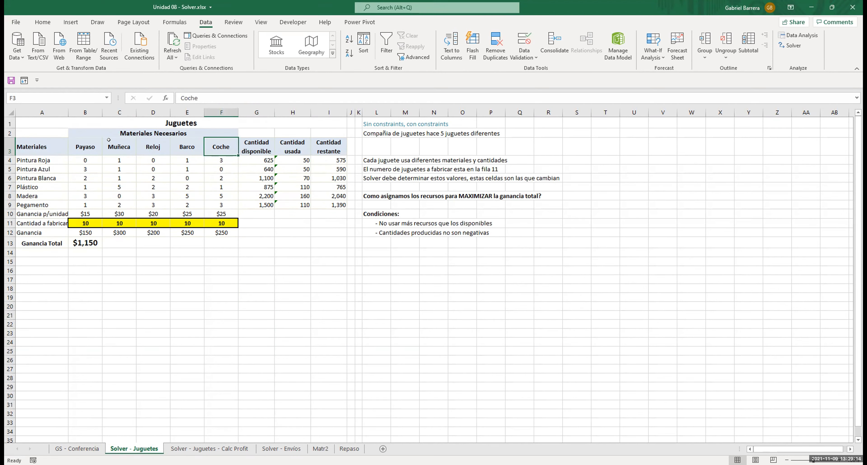
{"action": "left_click_drag", "start_coordinate": [84, 146], "coordinate": [85, 205]}
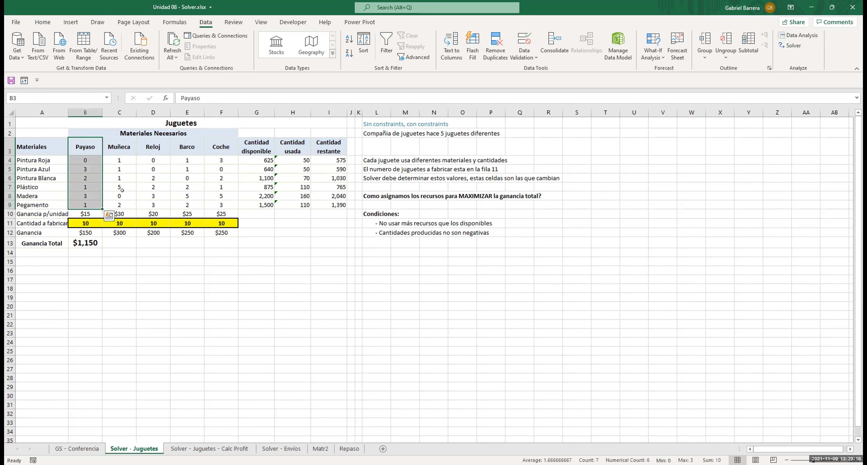
{"action": "left_click_drag", "start_coordinate": [47, 160], "coordinate": [44, 204]}
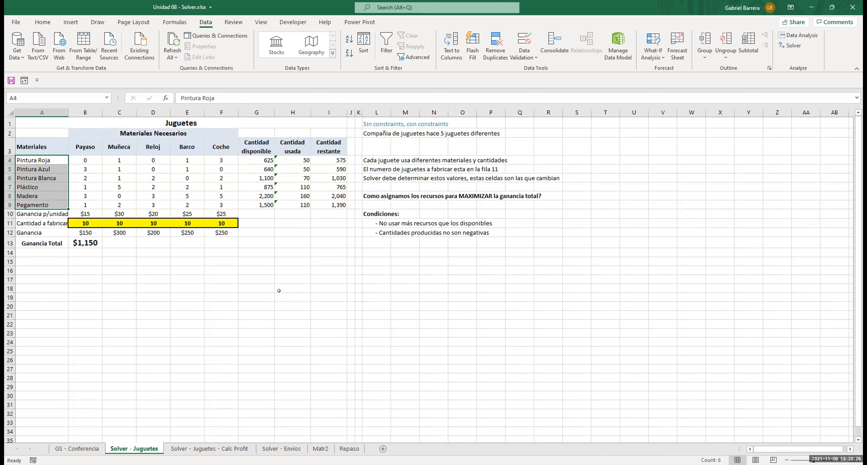
{"action": "left_click", "coordinate": [209, 278]}
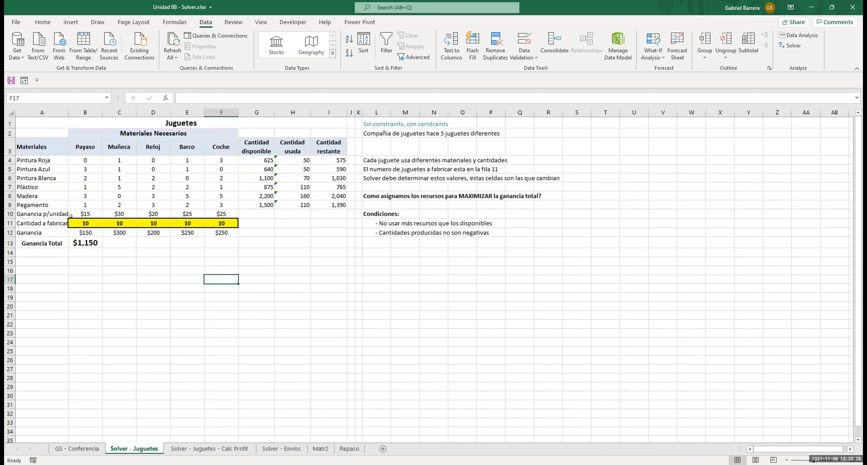
- Examine the profit per unit of each toy in B10:F10, comparing Payaso with Muñeca
{"action": "left_click", "coordinate": [86, 209]}
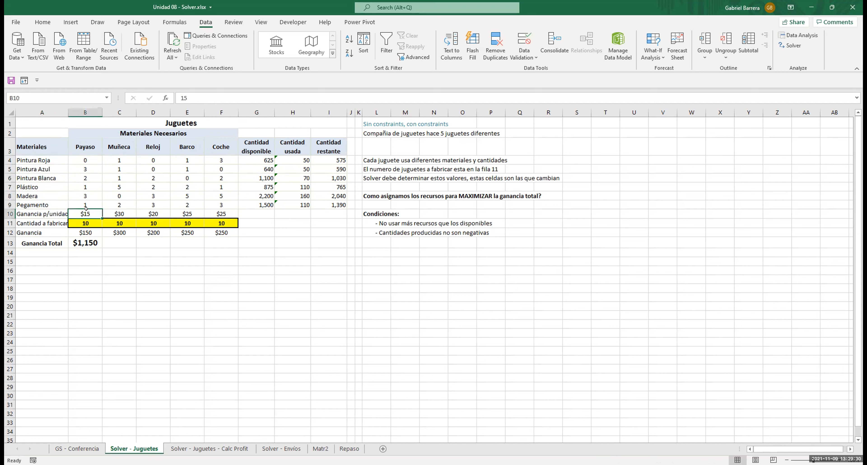
{"action": "left_click", "coordinate": [122, 211]}
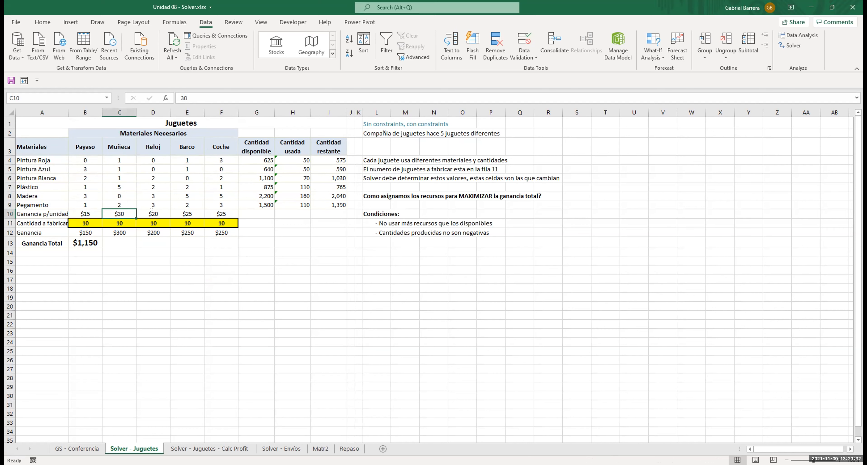
{"action": "left_click", "coordinate": [151, 210]}
{"action": "left_click", "coordinate": [191, 211]}
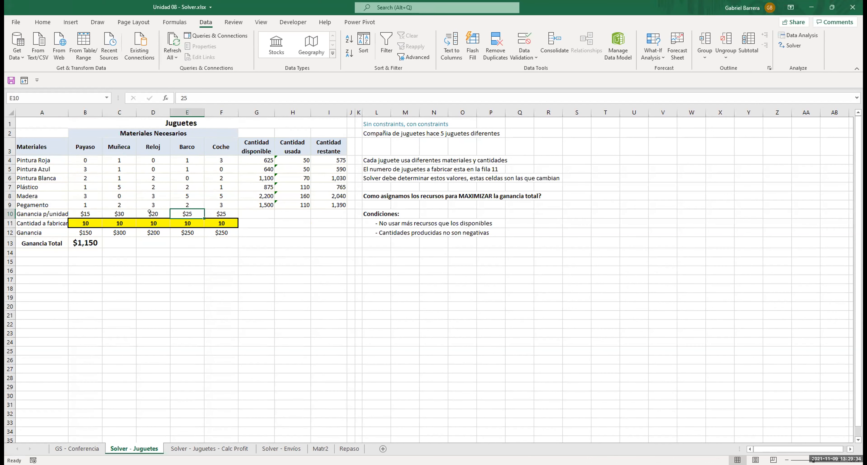
{"action": "left_click", "coordinate": [85, 210]}
{"action": "left_click_drag", "start_coordinate": [114, 216], "coordinate": [222, 214]}
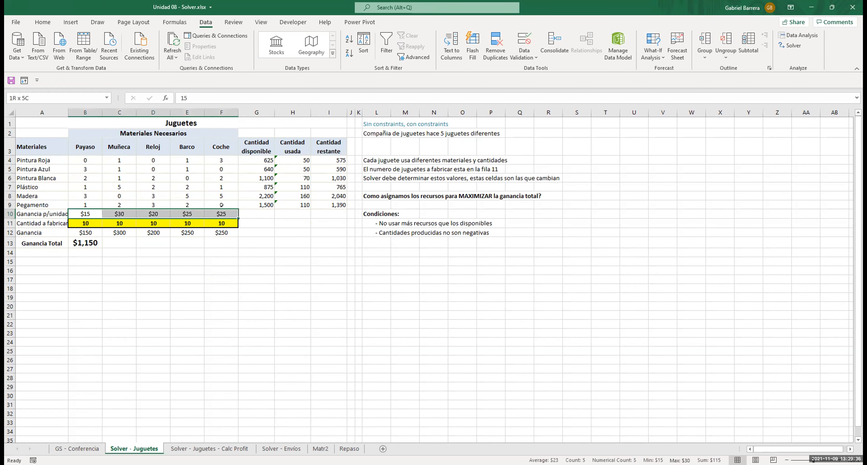
{"action": "left_click", "coordinate": [87, 211]}
{"action": "left_click", "coordinate": [130, 145]}
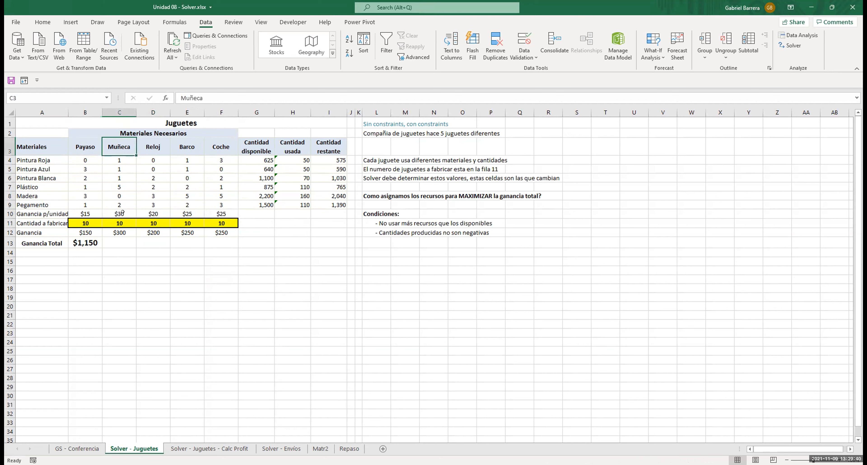
{"action": "left_click", "coordinate": [116, 212]}
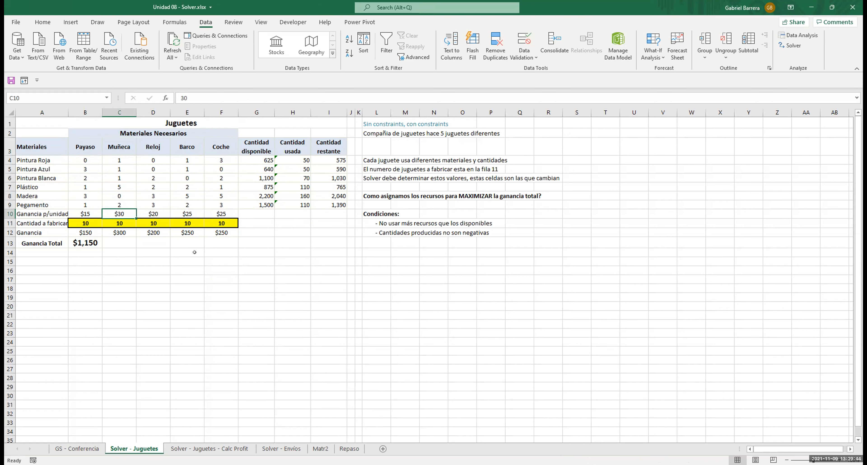
- Check the Ganancia Total formula in B13 and the quantities to manufacture in B11:F11
{"action": "left_click", "coordinate": [127, 267]}
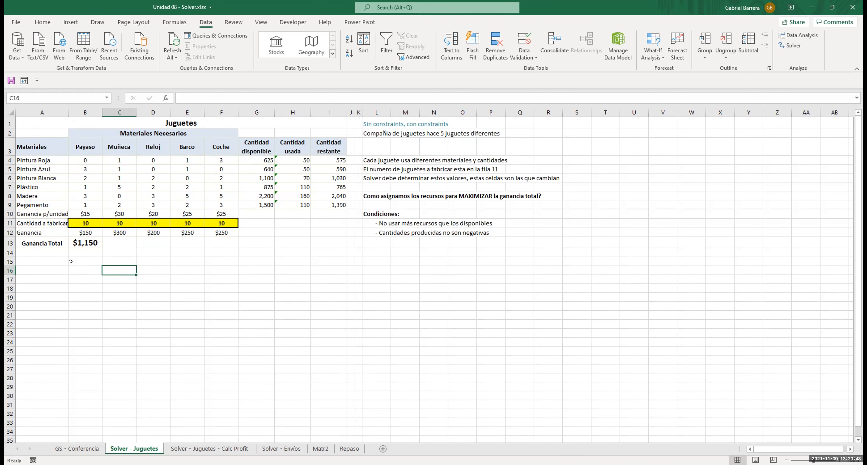
{"action": "left_click", "coordinate": [85, 240]}
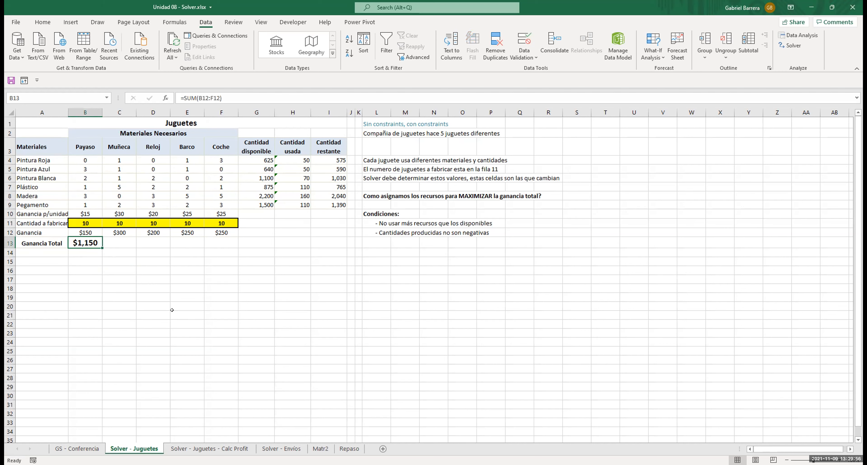
{"action": "left_click_drag", "start_coordinate": [86, 218], "coordinate": [226, 223]}
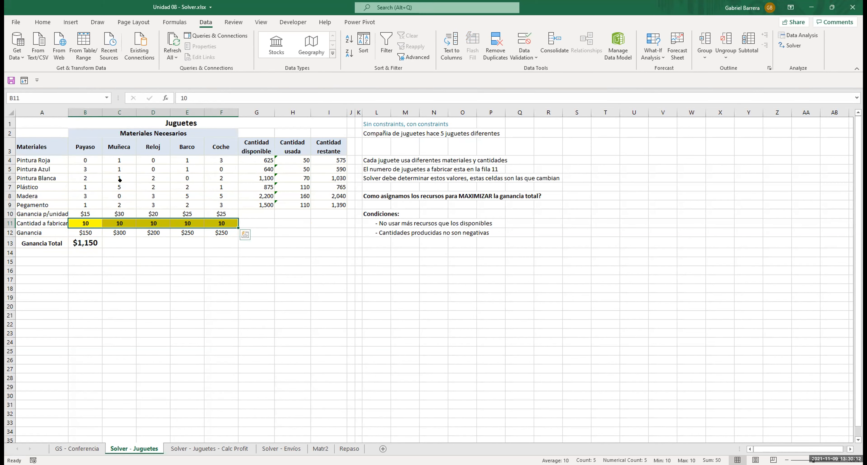
- Examine the materials needed for Payaso, the whole block B4:F10, and the quantities to manufacture in B11:F11
{"action": "left_click_drag", "start_coordinate": [92, 145], "coordinate": [93, 204]}
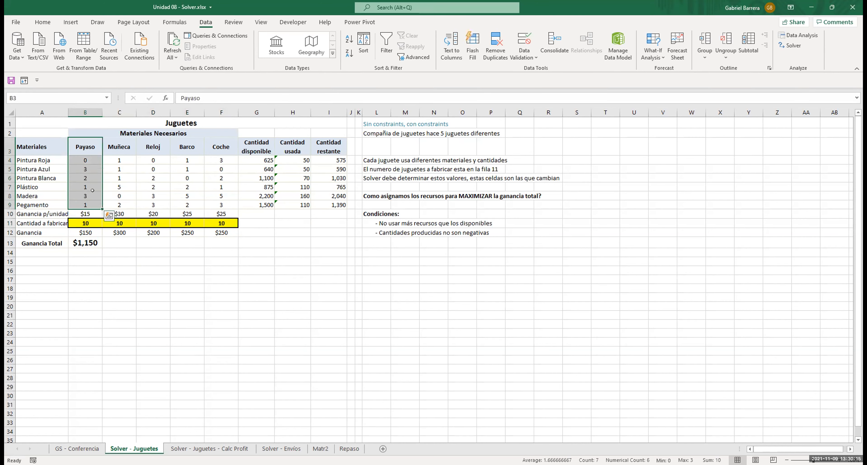
{"action": "left_click", "coordinate": [92, 166]}
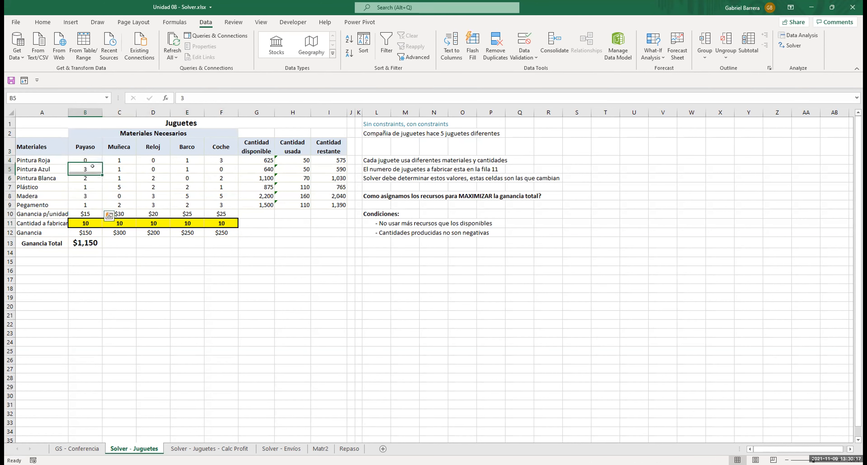
{"action": "left_click", "coordinate": [36, 167]}
{"action": "key", "text": "Down"}
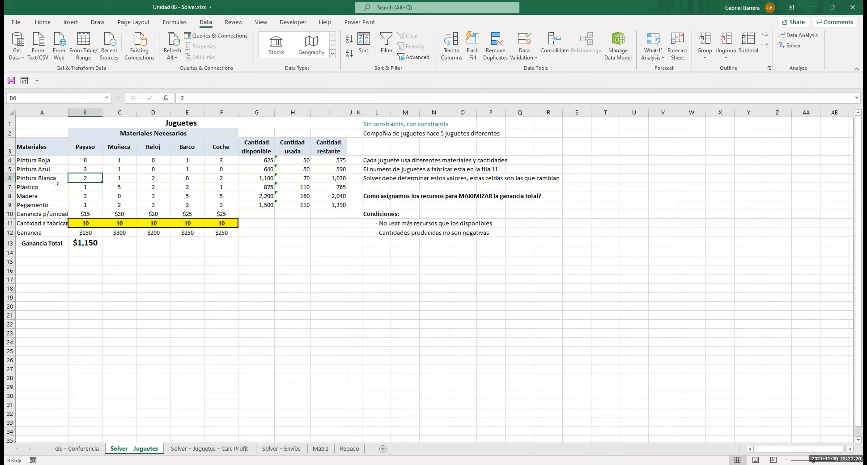
{"action": "left_click", "coordinate": [85, 188]}
{"action": "left_click", "coordinate": [66, 187]}
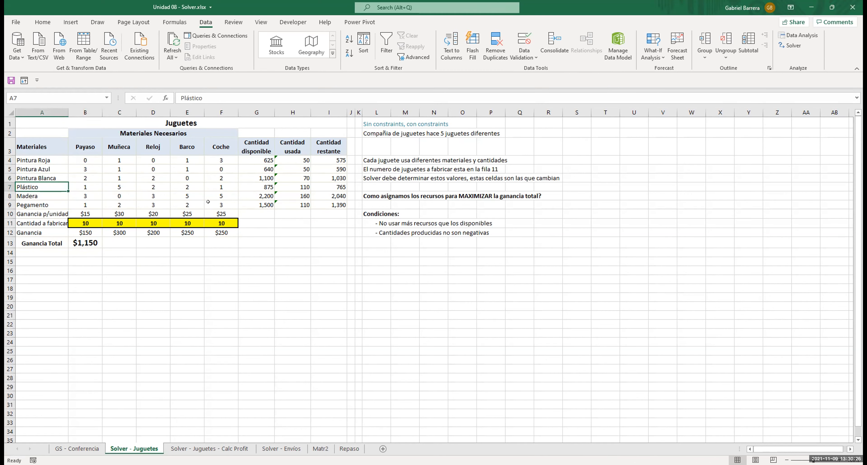
{"action": "left_click_drag", "start_coordinate": [221, 211], "coordinate": [83, 160]}
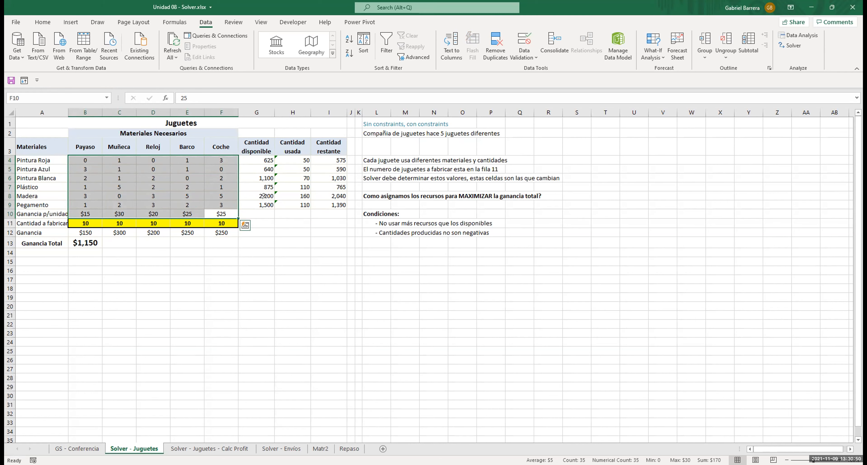
{"action": "left_click_drag", "start_coordinate": [81, 219], "coordinate": [221, 223]}
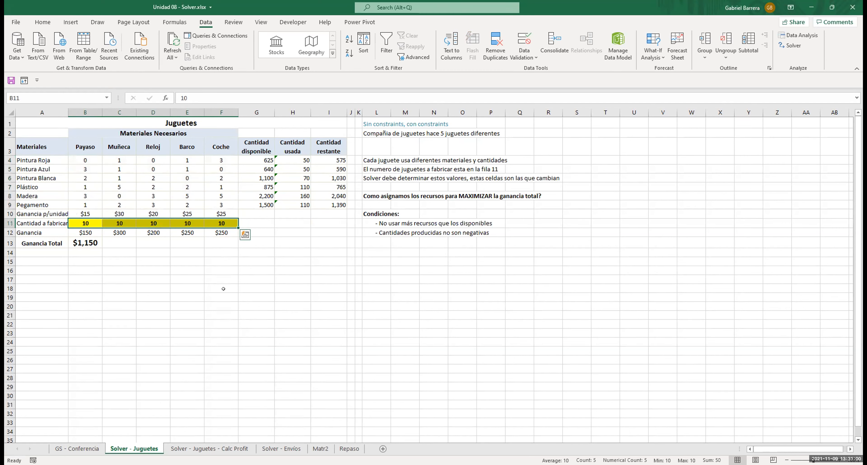
- Try quantities of 15, 10 and again 15 for Payaso in B11
{"action": "left_click", "coordinate": [80, 222]}
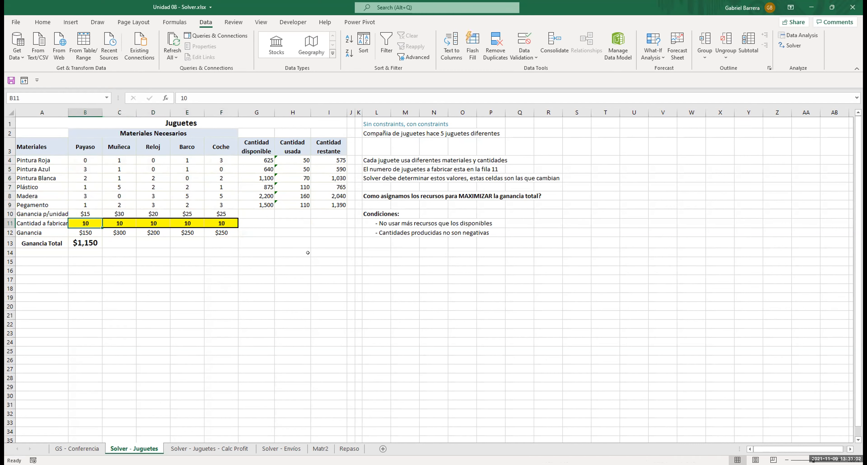
{"action": "type", "text": "15"}
{"action": "key", "text": "Tab"}
{"action": "key", "text": "Left"}
{"action": "type", "text": "10"}
{"action": "key", "text": "Tab"}
{"action": "key", "text": "Left"}
{"action": "type", "text": "15"}
{"action": "key", "text": "Tab"}
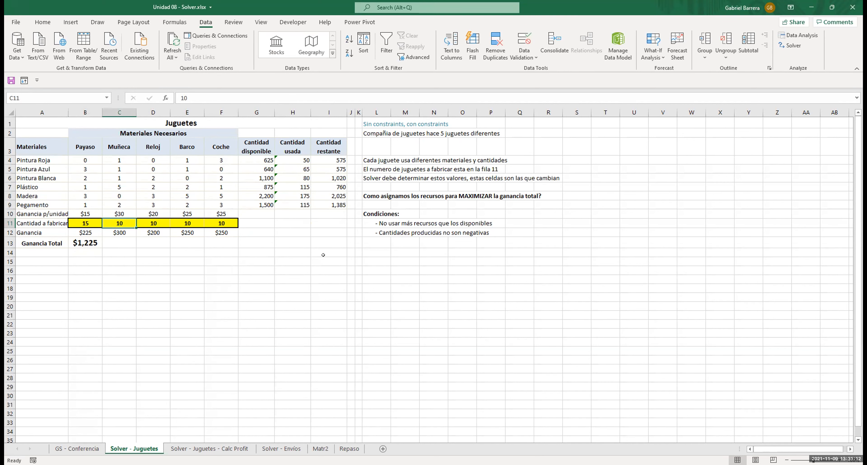
- Enter trial quantities to manufacture of 20 for Muñeca, 50 for Reloj and 60 for Coche in row 11
{"action": "type", "text": "20"}
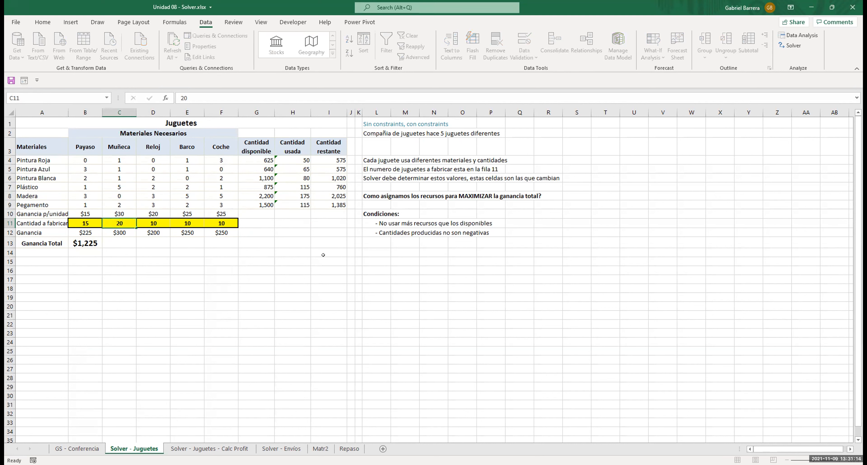
{"action": "key", "text": "Tab"}
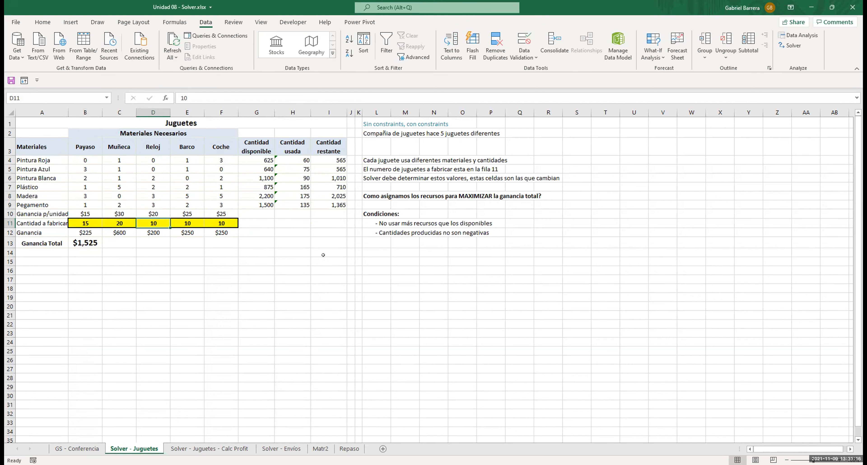
{"action": "type", "text": "50"}
{"action": "key", "text": "Tab"}
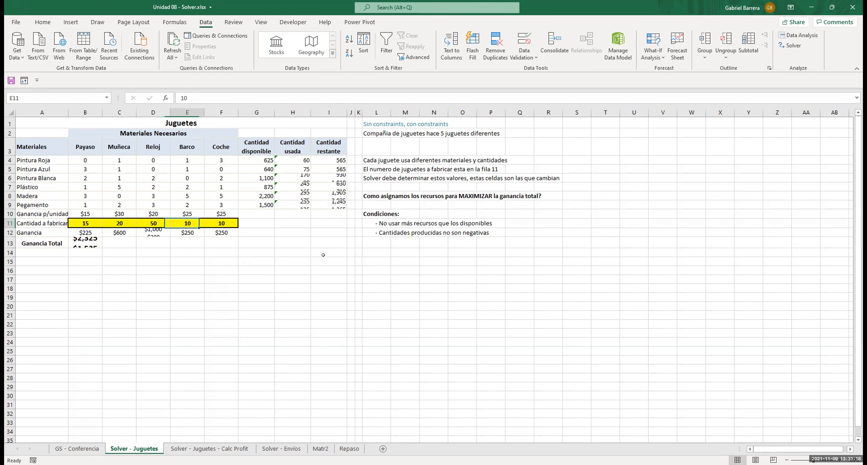
{"action": "key", "text": "Tab"}
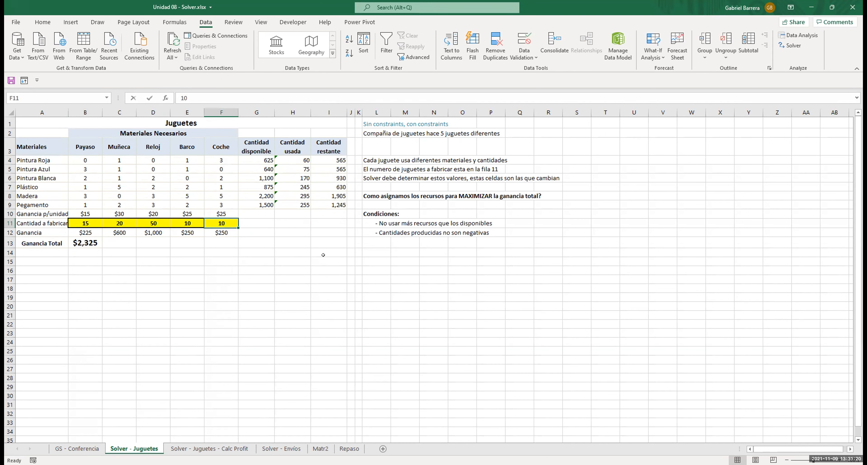
{"action": "type", "text": "60"}
{"action": "key", "text": "Return"}
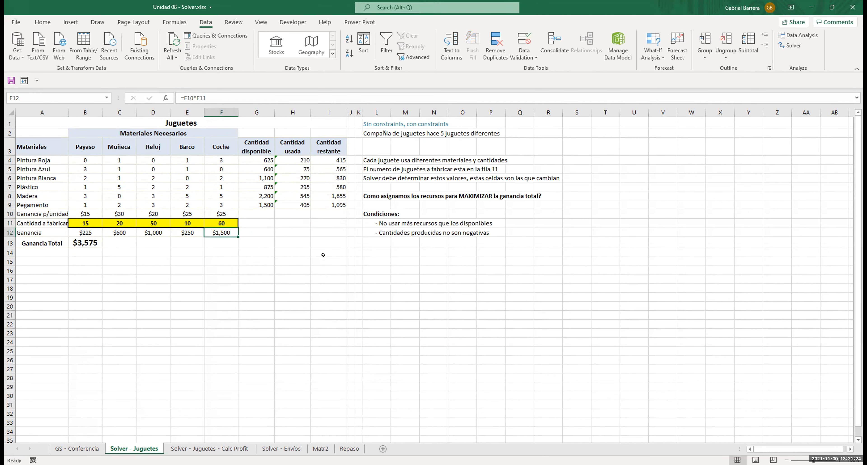
- Undo the trial quantities entered for the toys in row 11
{"action": "key", "text": "ctrl+z"}
{"action": "key", "text": "ctrl+z"}
{"action": "key", "text": "ctrl+z"}
{"action": "key", "text": "ctrl+z"}
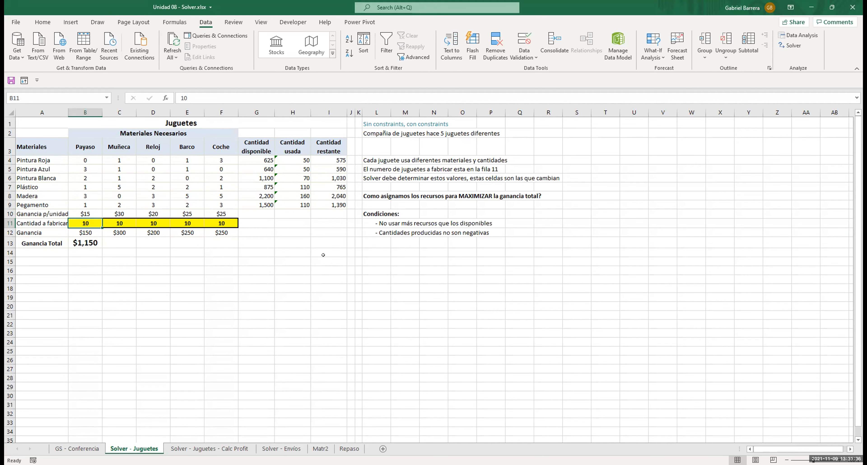
- Shade the available material quantities in G4:G9 with a light green fill
{"action": "left_click_drag", "start_coordinate": [255, 161], "coordinate": [251, 202]}
{"action": "left_click", "coordinate": [252, 187]}
{"action": "left_click", "coordinate": [253, 170]}
{"action": "left_click_drag", "start_coordinate": [254, 161], "coordinate": [252, 204]}
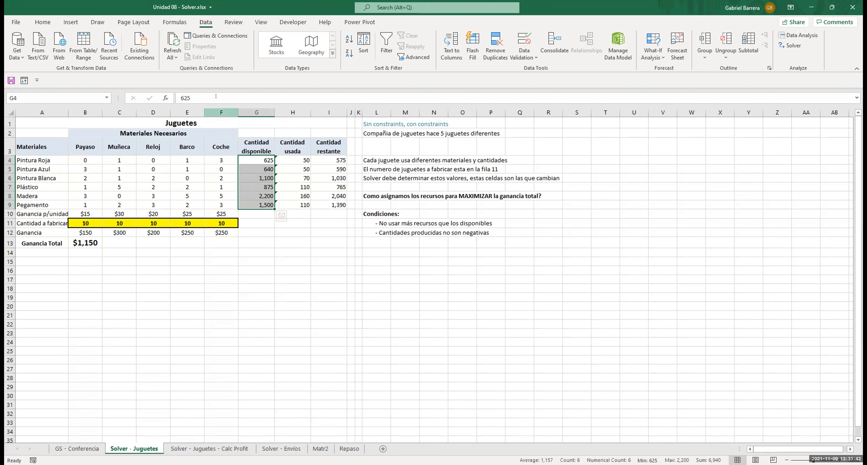
{"action": "left_click", "coordinate": [43, 22]}
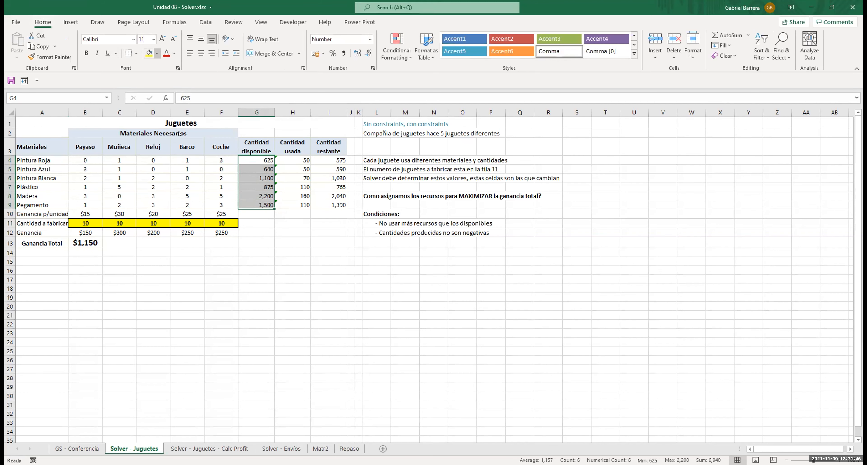
{"action": "left_click", "coordinate": [157, 54]}
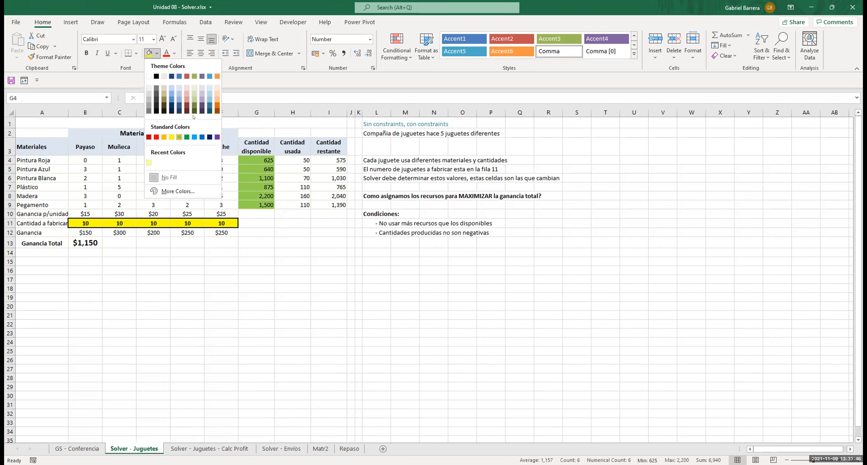
{"action": "left_click", "coordinate": [194, 92]}
{"action": "left_click", "coordinate": [292, 224]}
- Check the available quantities of Pintura Roja and Pintura Azul in G4 and G5
{"action": "left_click", "coordinate": [36, 159]}
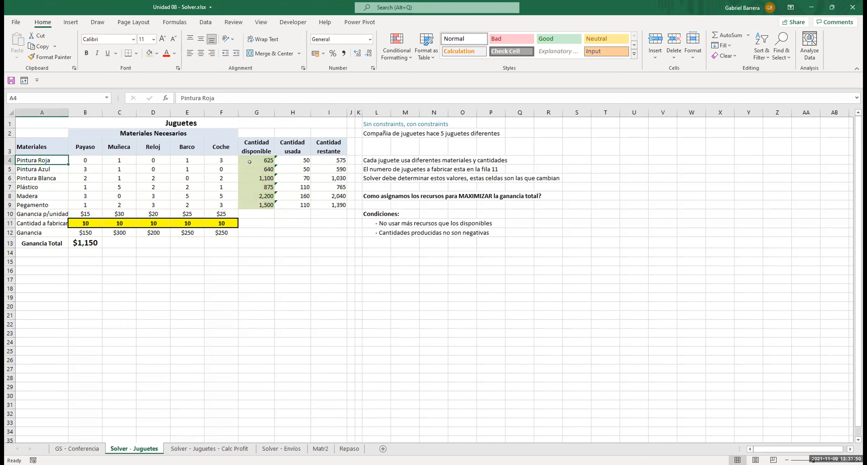
{"action": "left_click", "coordinate": [256, 158]}
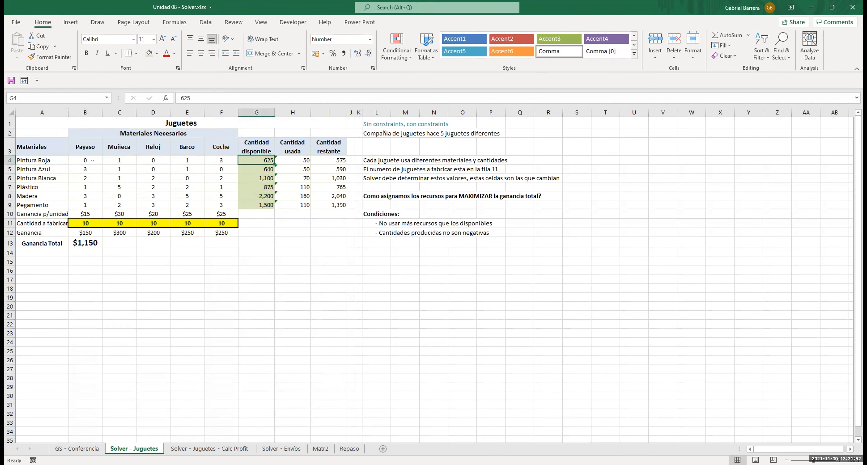
{"action": "left_click", "coordinate": [42, 168]}
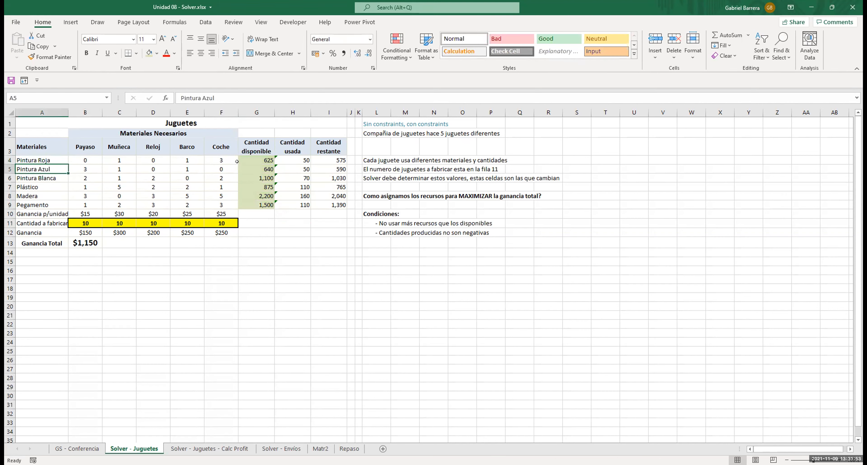
{"action": "left_click", "coordinate": [249, 167]}
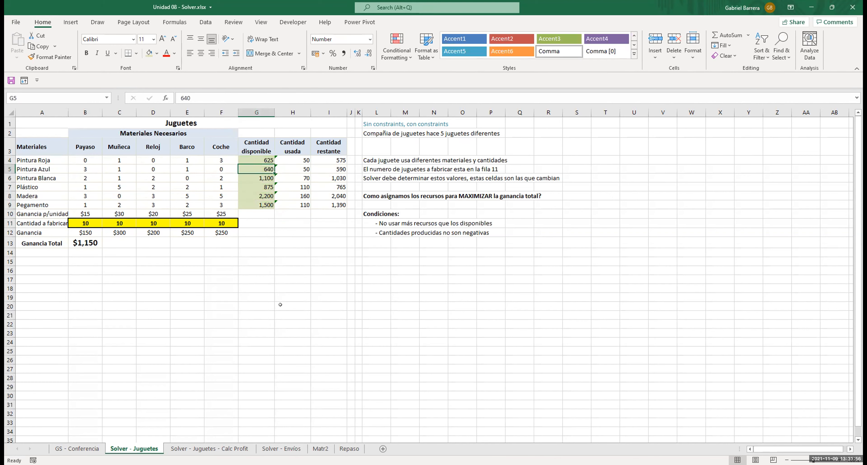
{"action": "left_click", "coordinate": [280, 304]}
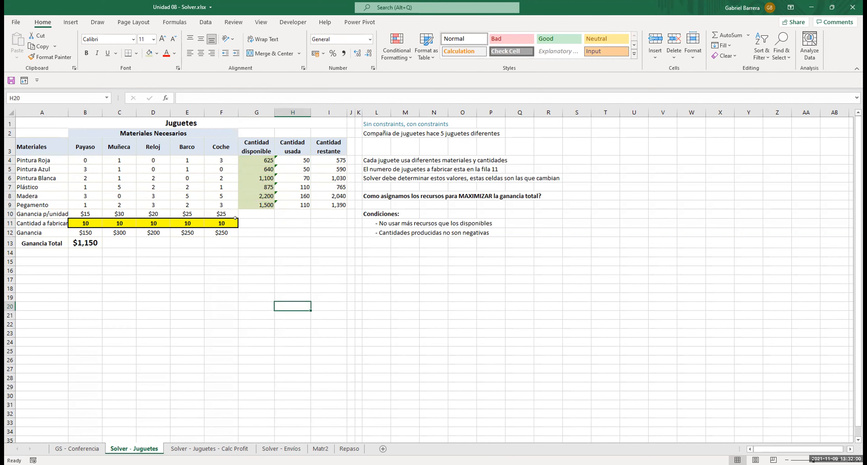
- Try a quantity of 1000 for Coche in F11
{"action": "left_click", "coordinate": [223, 218]}
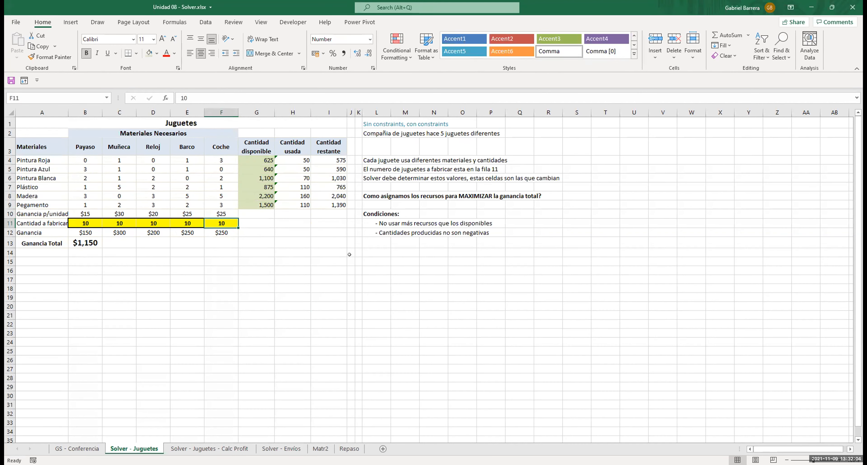
{"action": "type", "text": "1000"}
{"action": "key", "text": "Return"}
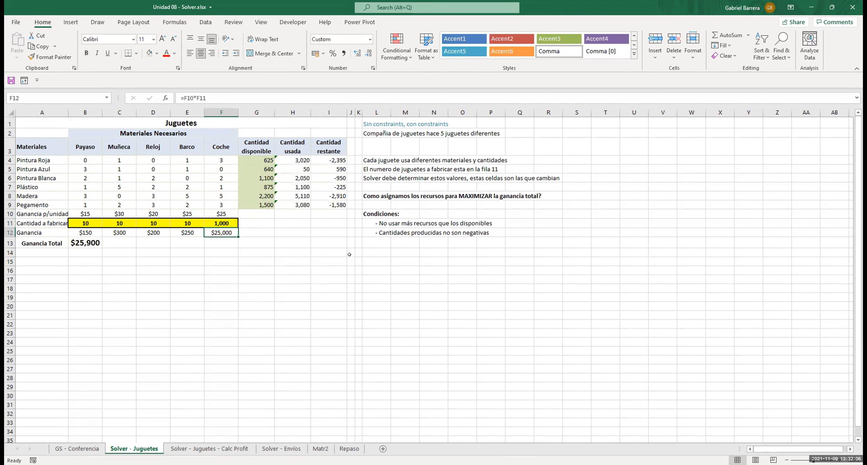
{"action": "key", "text": "Up"}
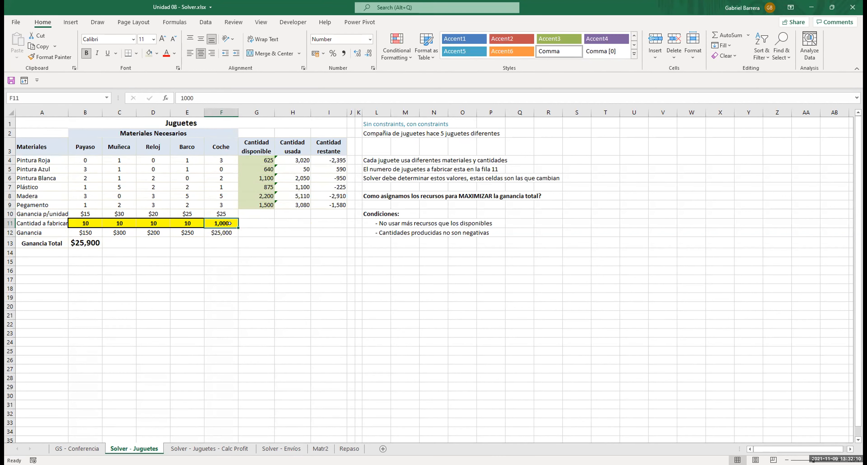
- Compare the used, available and remaining quantities of Pintura Roja in H4, G4 and I4, and review the availability range G4:G9
{"action": "left_click", "coordinate": [293, 160]}
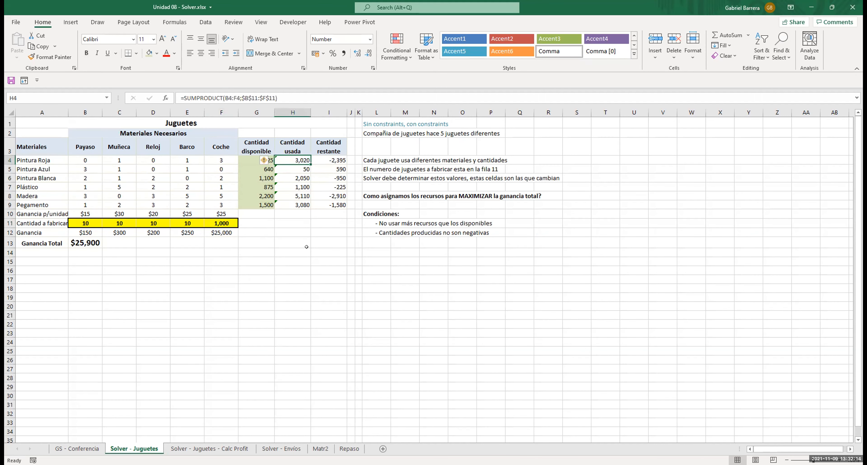
{"action": "left_click", "coordinate": [301, 240]}
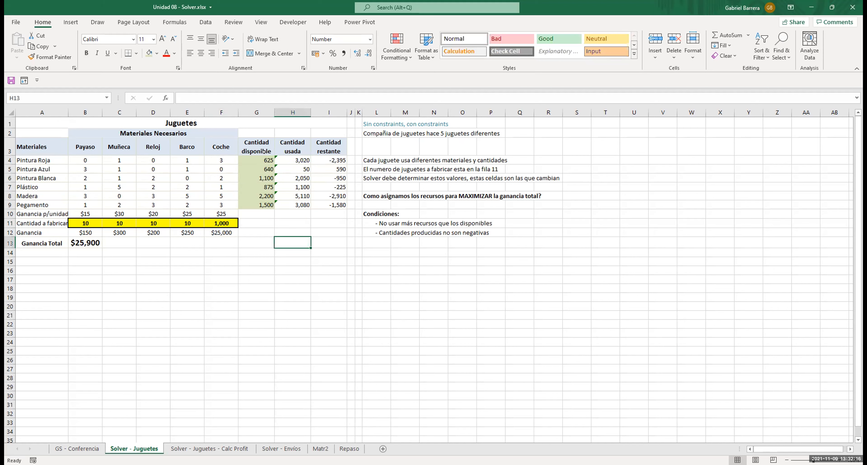
{"action": "left_click", "coordinate": [252, 159]}
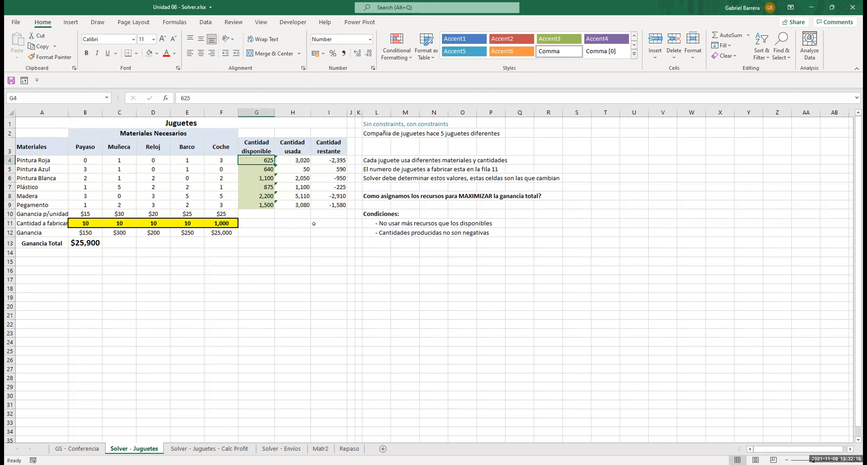
{"action": "left_click", "coordinate": [333, 161]}
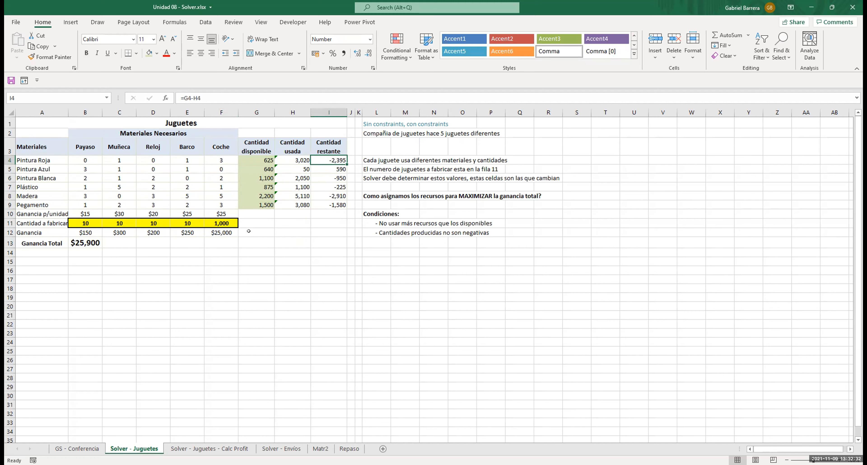
{"action": "left_click_drag", "start_coordinate": [257, 158], "coordinate": [260, 205]}
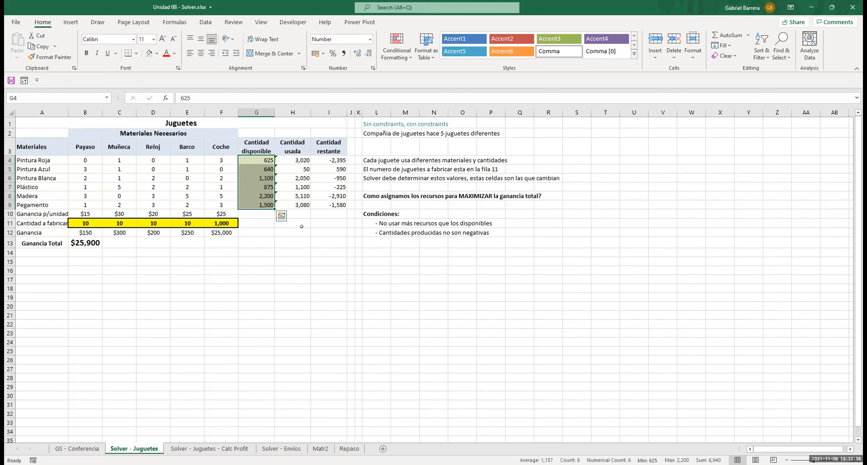
- Restore the Coche quantity to manufacture in F11 to 10
{"action": "key", "text": "Down"}
{"action": "key", "text": "Down"}
{"action": "key", "text": "Down"}
{"action": "key", "text": "Down"}
{"action": "key", "text": "Down"}
{"action": "key", "text": "Down"}
{"action": "key", "text": "Down"}
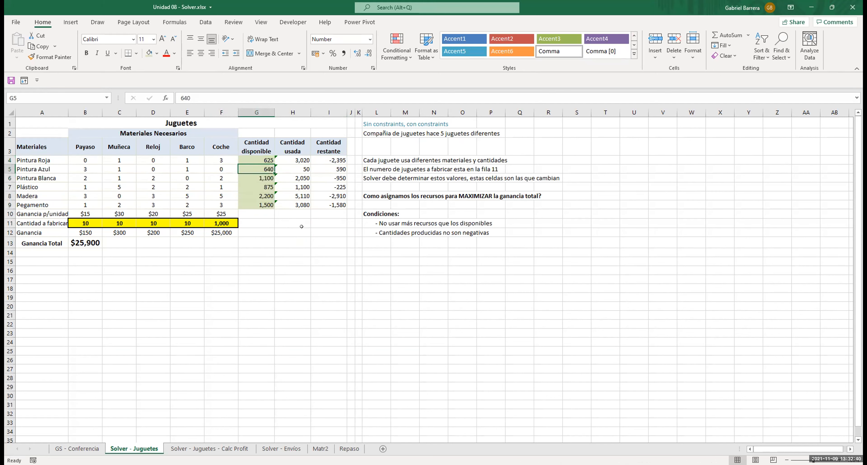
{"action": "key", "text": "Left"}
{"action": "type", "text": "10"}
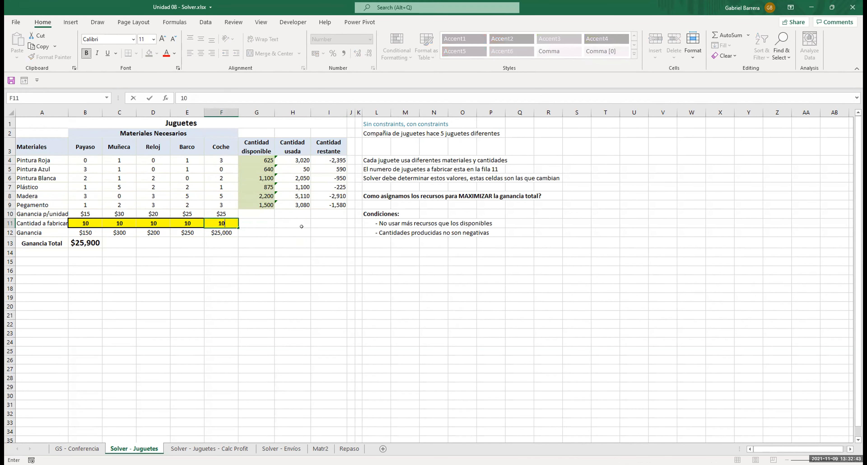
{"action": "key", "text": "Right"}
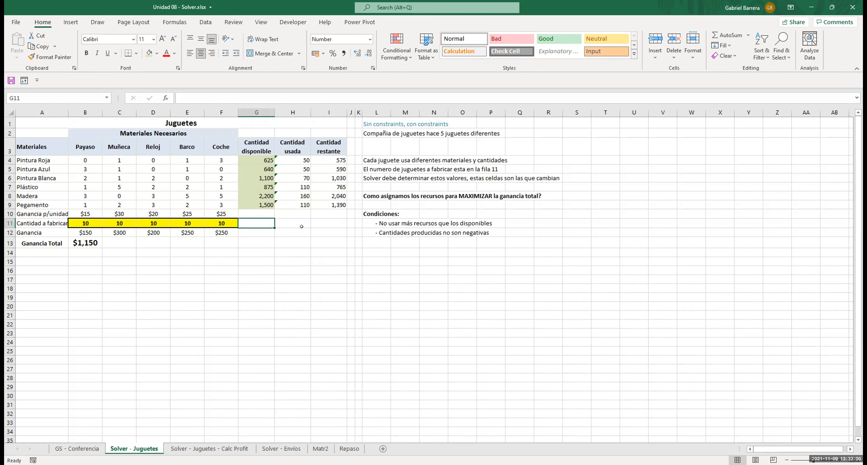
- Review the quantities to manufacture in B11:F11 and the available material quantities in G4:G9
{"action": "left_click_drag", "start_coordinate": [86, 222], "coordinate": [221, 219]}
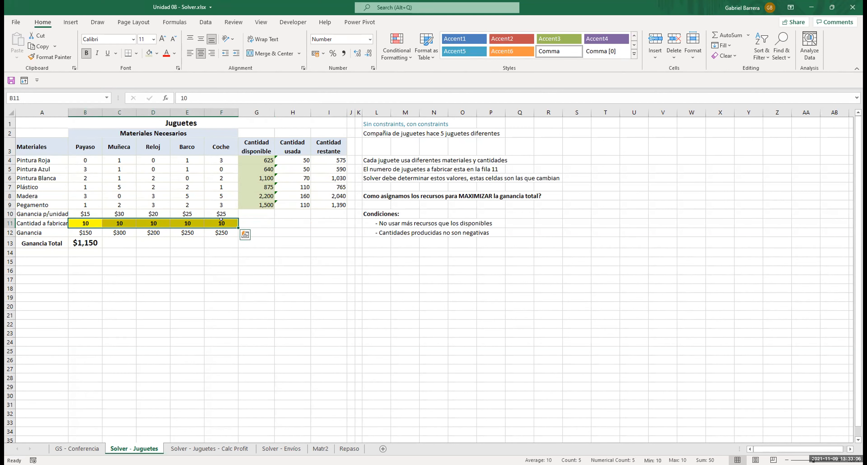
{"action": "left_click", "coordinate": [300, 286]}
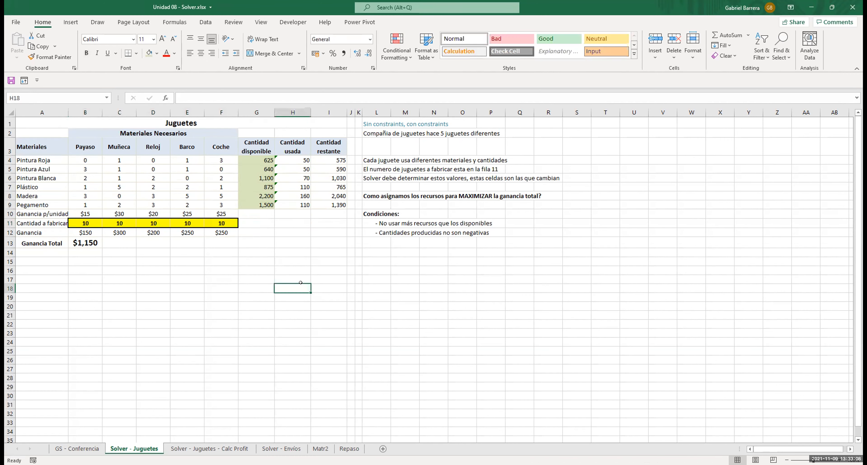
{"action": "left_click_drag", "start_coordinate": [255, 158], "coordinate": [256, 204]}
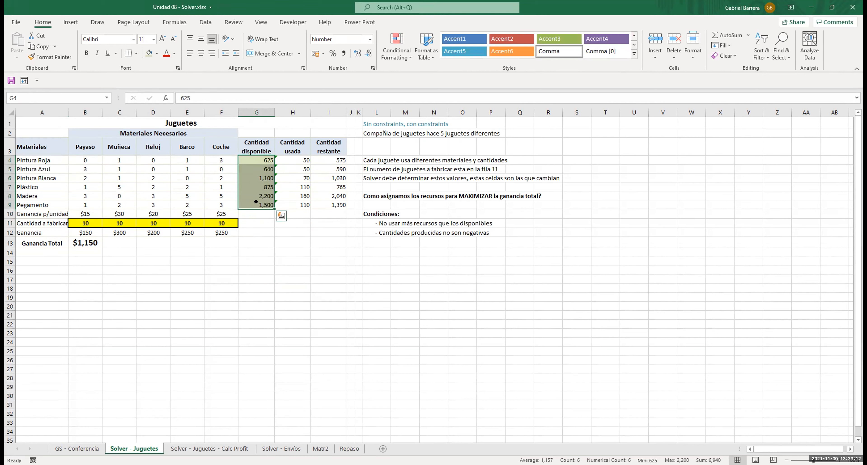
{"action": "left_click", "coordinate": [278, 232]}
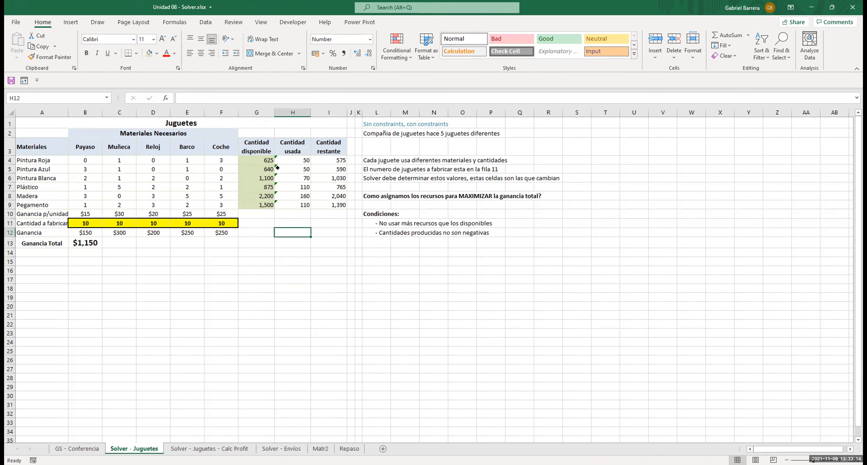
- Examine the used quantities in H4:H9 and open the SUMPRODUCT formula in H4 to see its referenced ranges
{"action": "left_click_drag", "start_coordinate": [300, 159], "coordinate": [300, 197]}
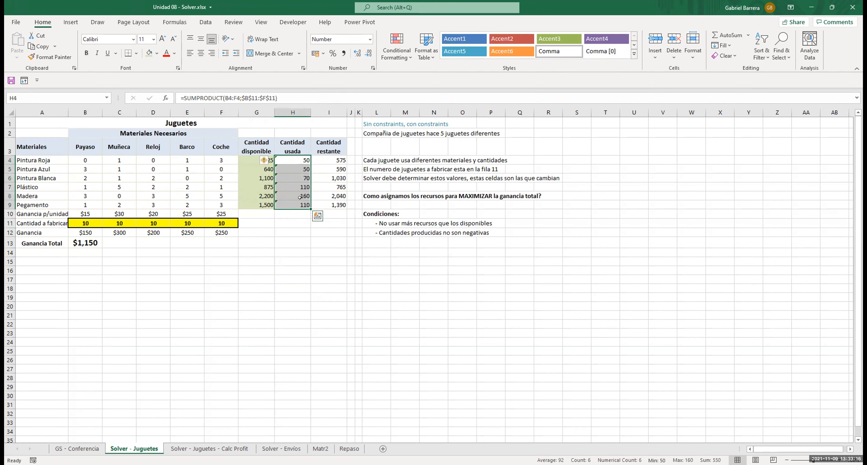
{"action": "left_click", "coordinate": [280, 251]}
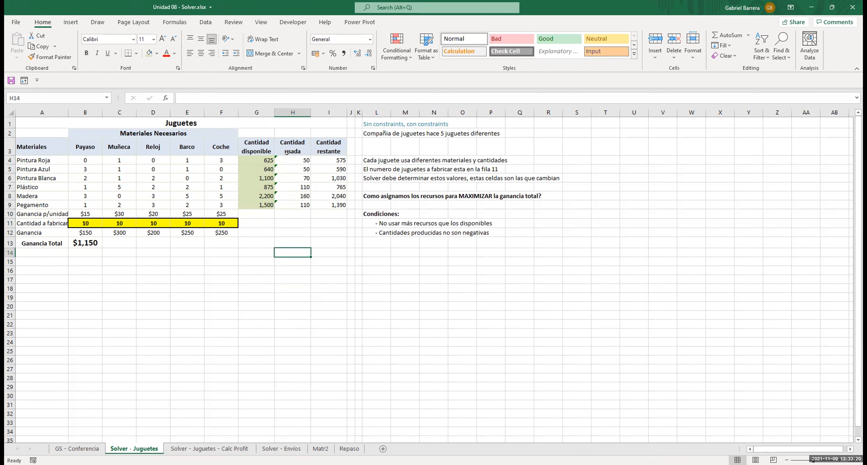
{"action": "left_click", "coordinate": [287, 159]}
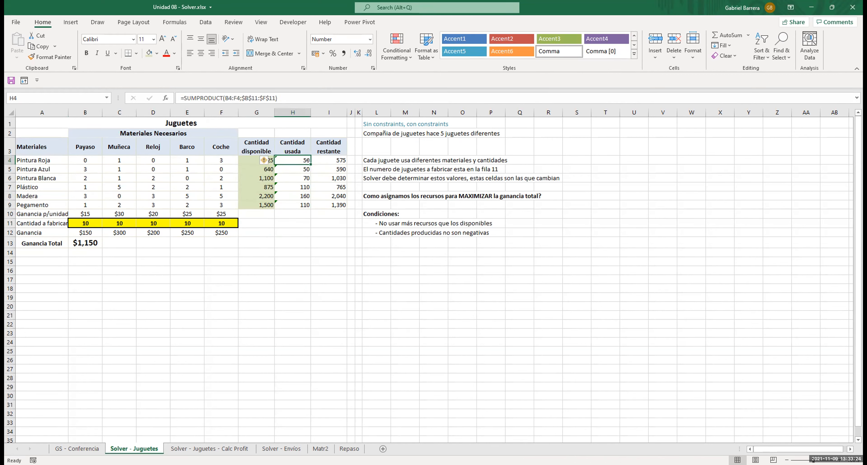
{"action": "double_click", "coordinate": [284, 157]}
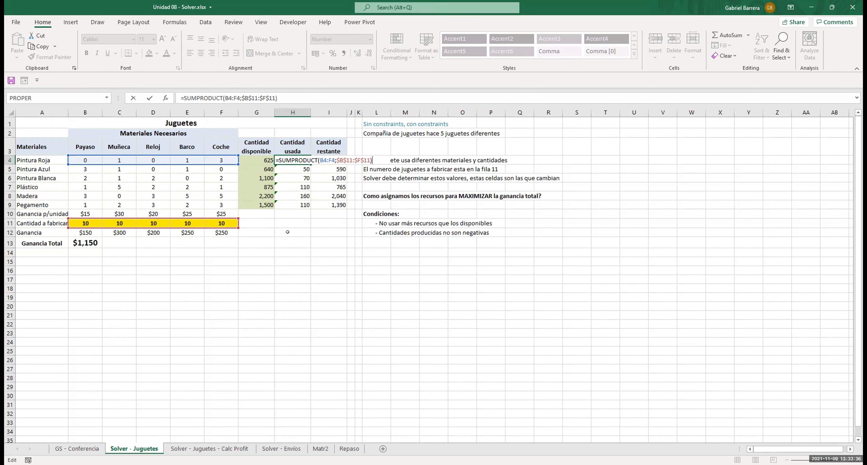
- Review the SUMPRODUCT formula in H4 for the used Pintura Roja and leave it unmodified, dismissing the Help pane
{"action": "key", "text": "ctrl+Return"}
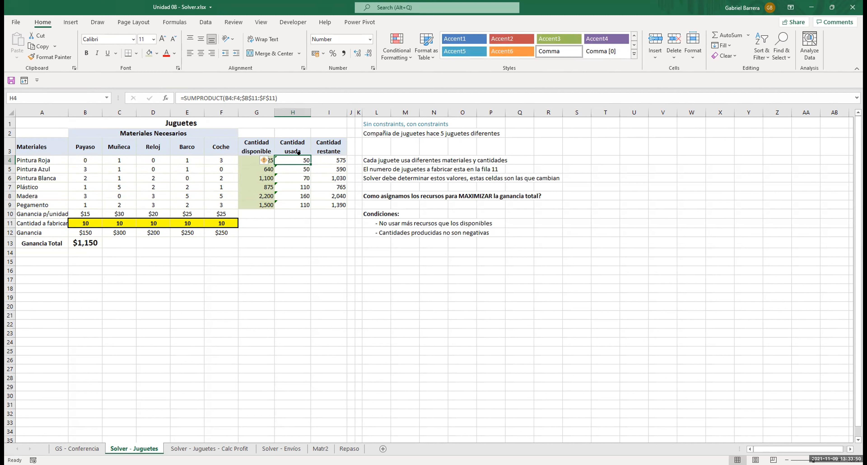
{"action": "key", "text": "F1"}
{"action": "key", "text": "F2"}
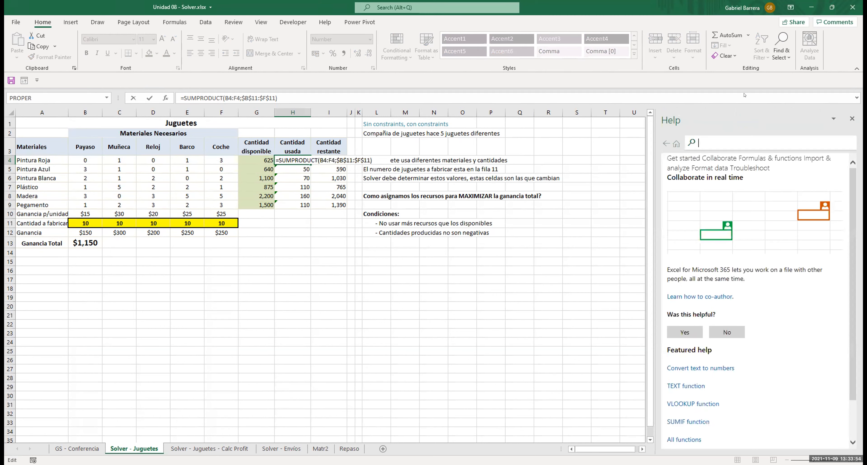
{"action": "left_click", "coordinate": [850, 119]}
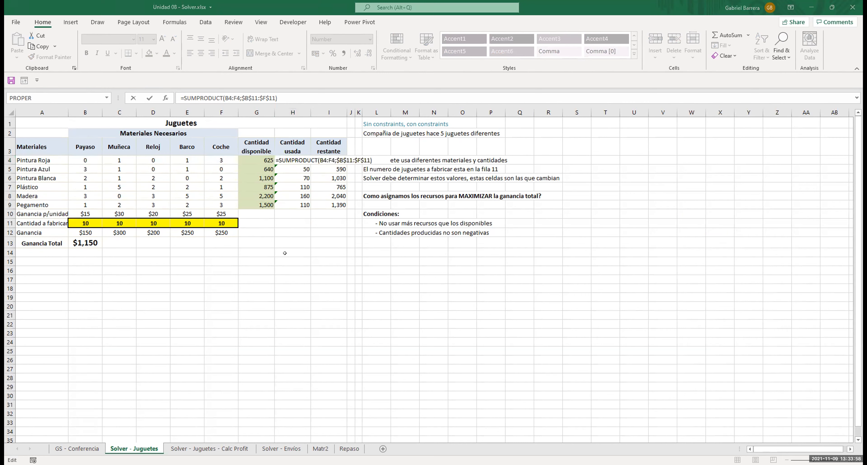
{"action": "key", "text": "ctrl+Return"}
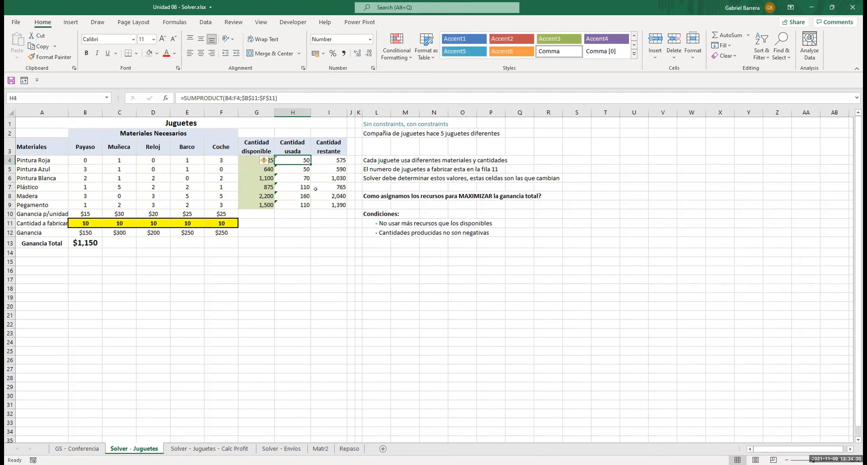
- Examine the subtraction formula in I4 and review the remaining material quantities in I4:I9
{"action": "left_click", "coordinate": [314, 157]}
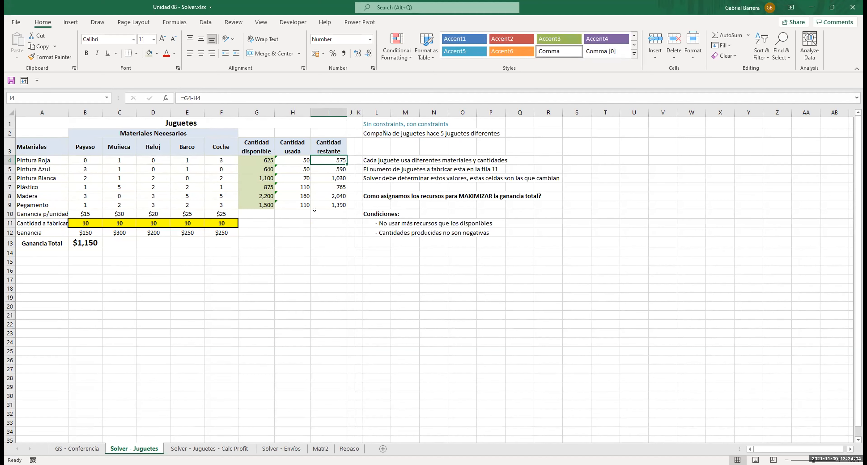
{"action": "key", "text": "F2"}
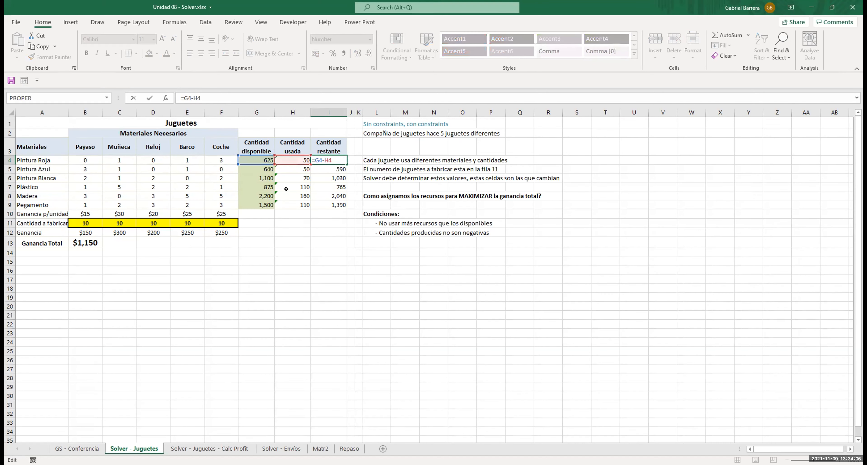
{"action": "key", "text": "Escape"}
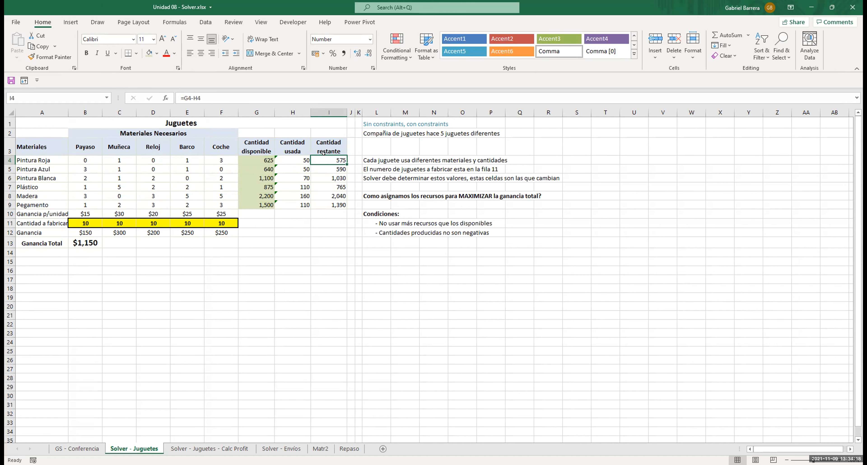
{"action": "left_click_drag", "start_coordinate": [328, 161], "coordinate": [328, 204]}
{"action": "left_click", "coordinate": [328, 204]}
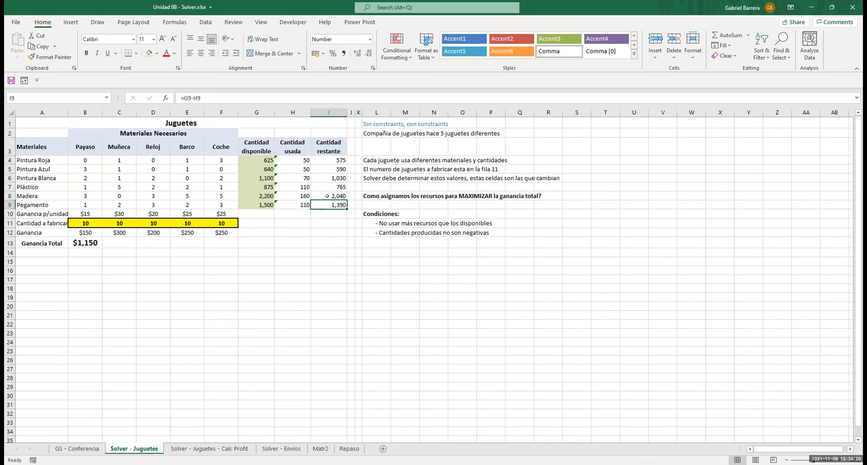
{"action": "left_click_drag", "start_coordinate": [323, 160], "coordinate": [329, 204]}
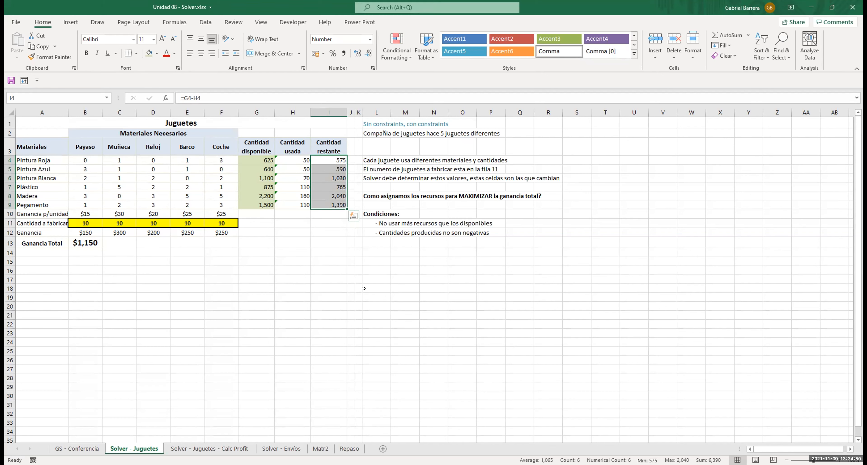
- Review the quantities to manufacture in B11:F11 as the cells Solver has to determine
{"action": "left_click", "coordinate": [351, 288]}
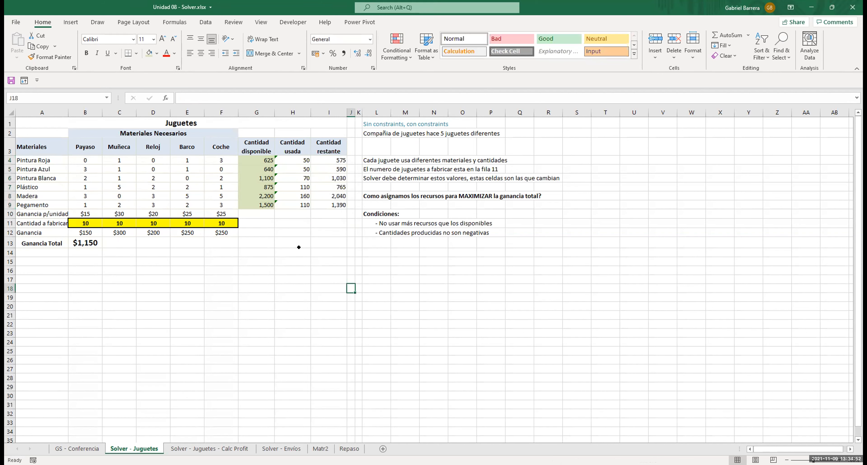
{"action": "left_click", "coordinate": [324, 244]}
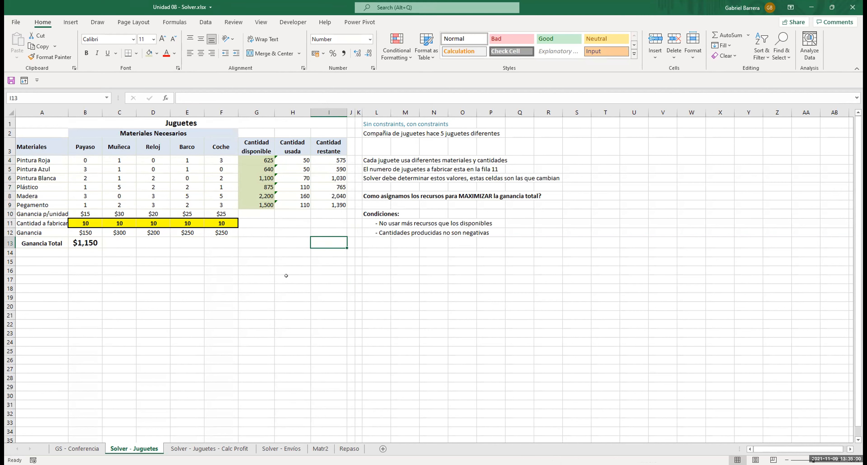
{"action": "left_click", "coordinate": [257, 261]}
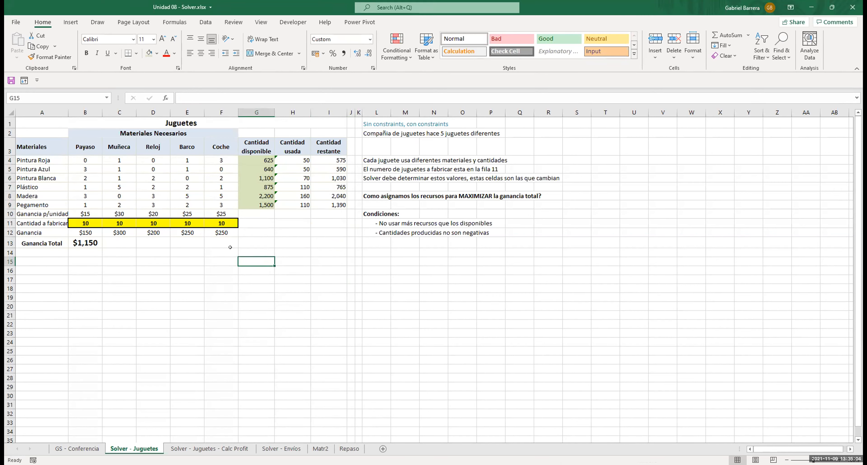
{"action": "left_click_drag", "start_coordinate": [85, 223], "coordinate": [222, 224]}
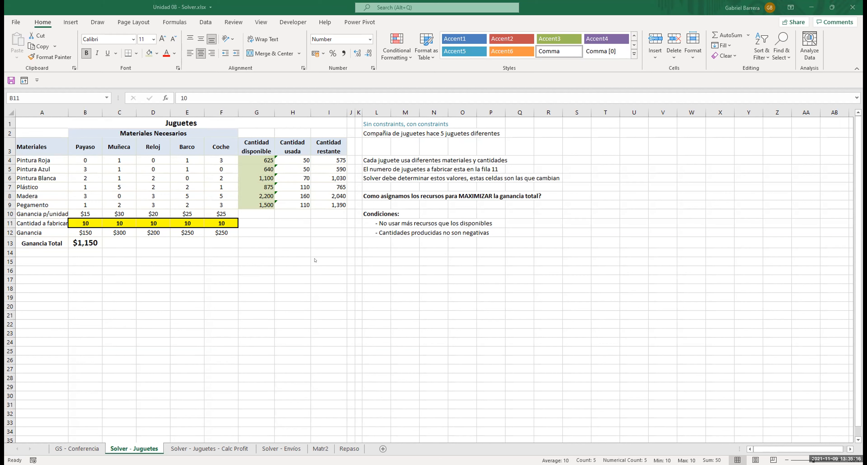
{"action": "left_click", "coordinate": [243, 287]}
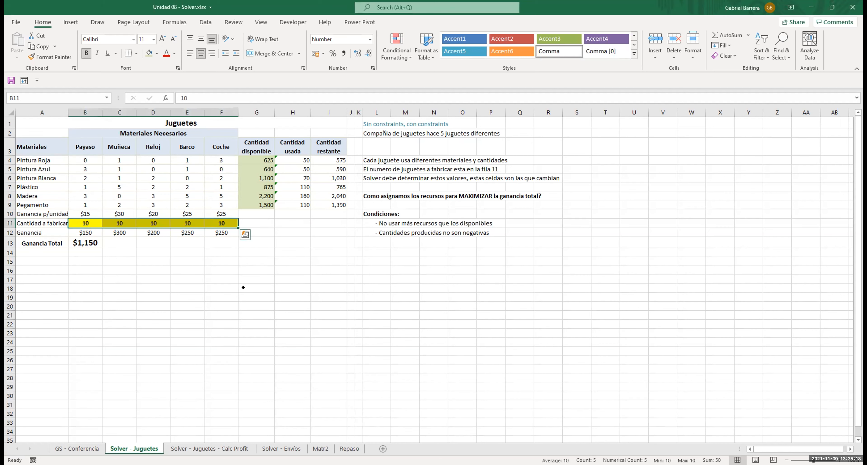
{"action": "left_click", "coordinate": [243, 288]}
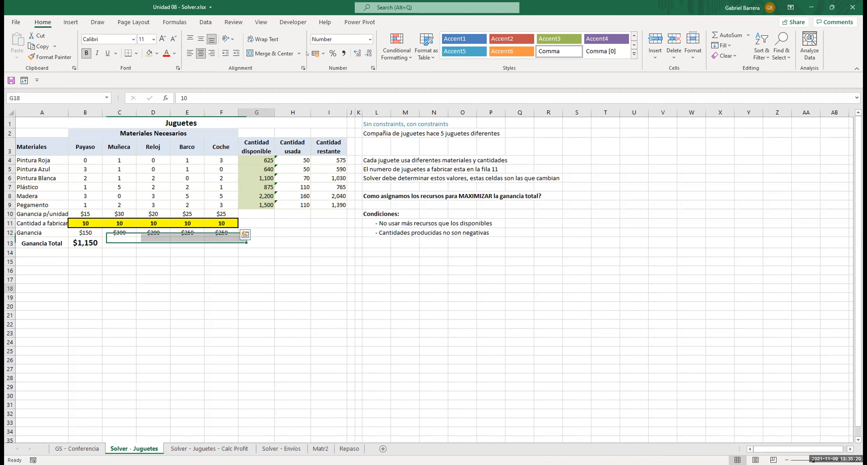
- Open Solver and reset all of its options and cell selections
{"action": "left_click", "coordinate": [205, 22]}
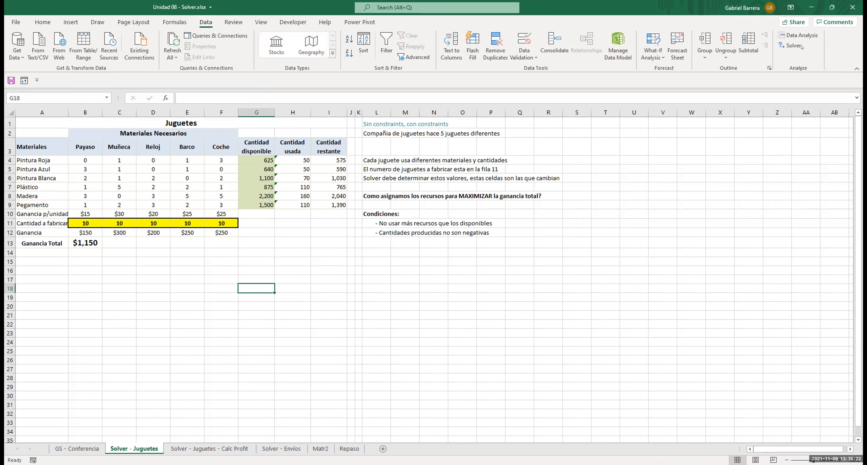
{"action": "left_click", "coordinate": [792, 46]}
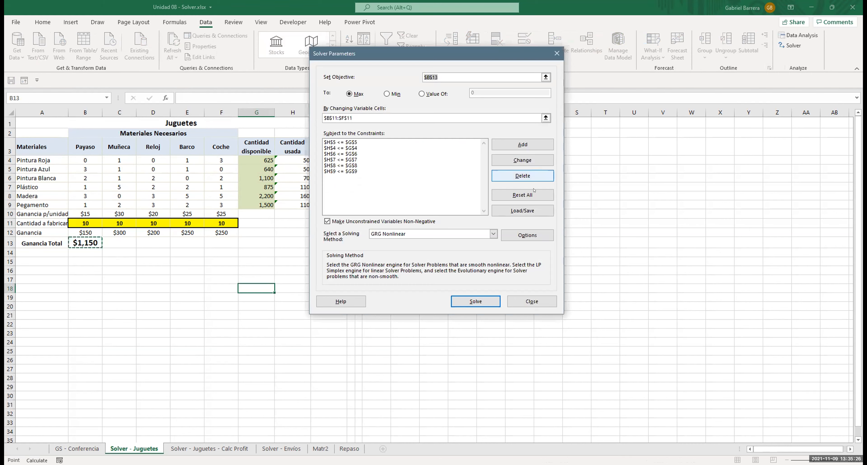
{"action": "left_click", "coordinate": [529, 195]}
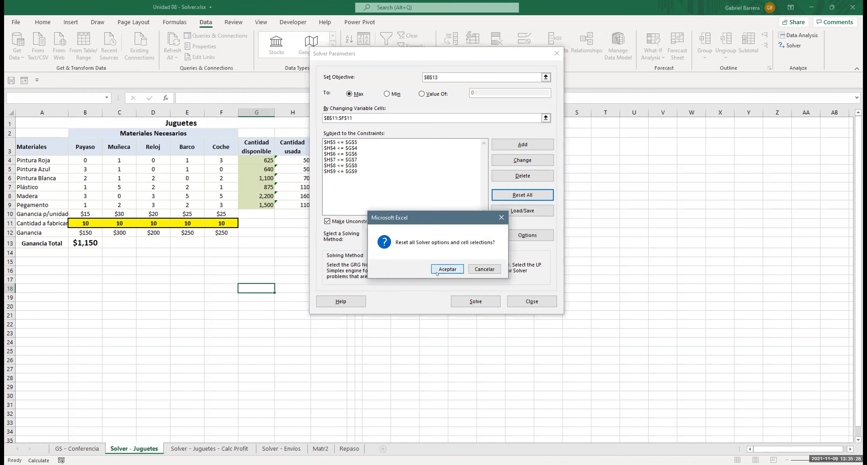
{"action": "key", "text": "Return"}
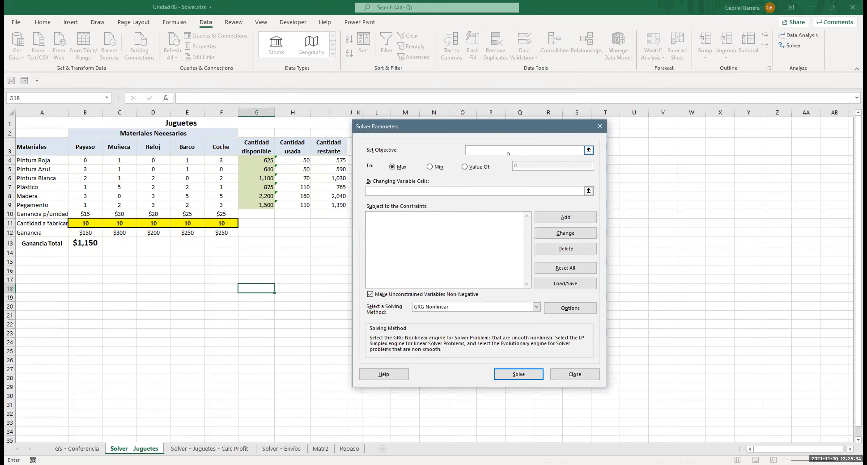
- Set the Solver objective to maximize total profit in B13 by changing the quantities to manufacture in B11:F11
{"action": "left_click", "coordinate": [95, 239]}
{"action": "left_click", "coordinate": [401, 167]}
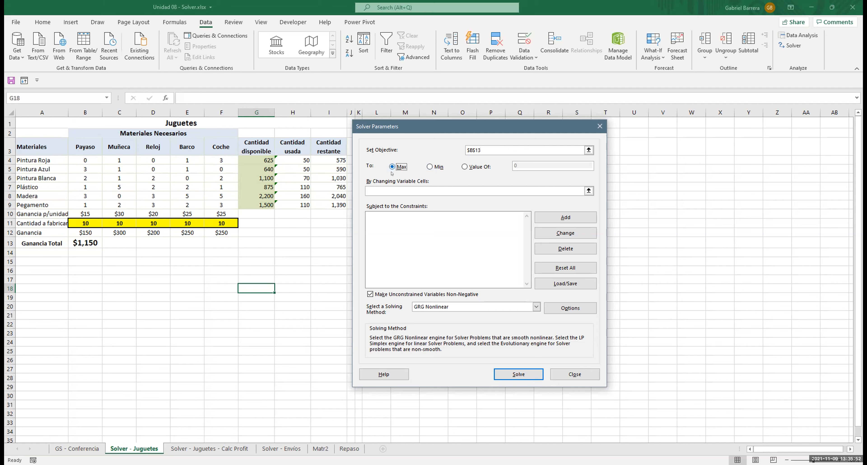
{"action": "left_click", "coordinate": [393, 189]}
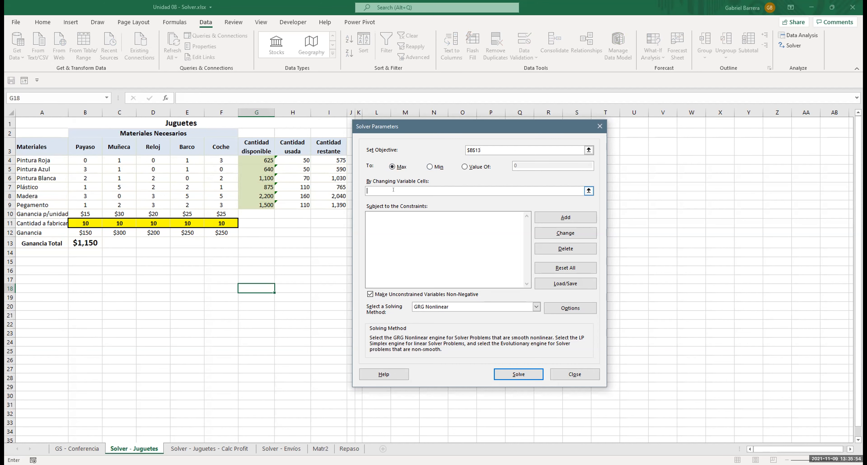
{"action": "left_click", "coordinate": [85, 219]}
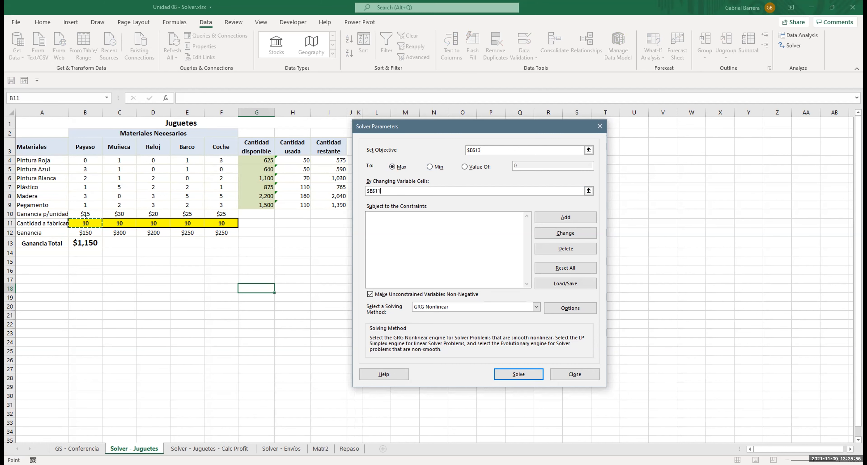
{"action": "left_click", "coordinate": [215, 220], "text": "shift"}
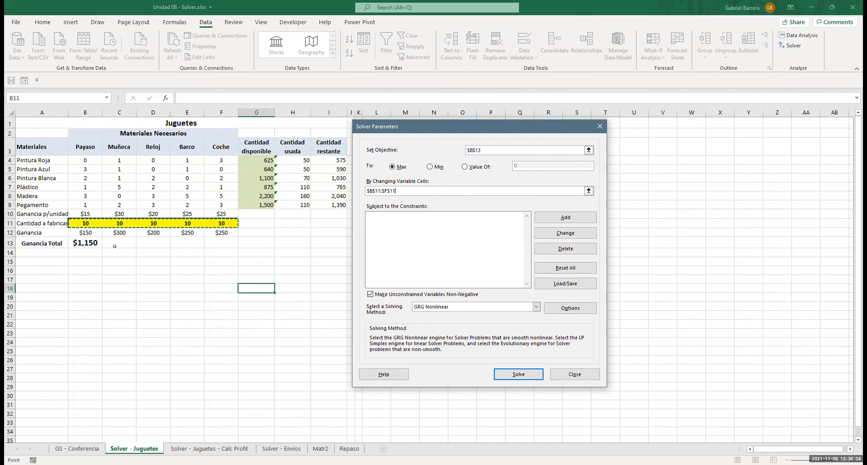
- Solve the model without constraints, keep the Solver solution and return to the Solver parameters
{"action": "left_click", "coordinate": [525, 373]}
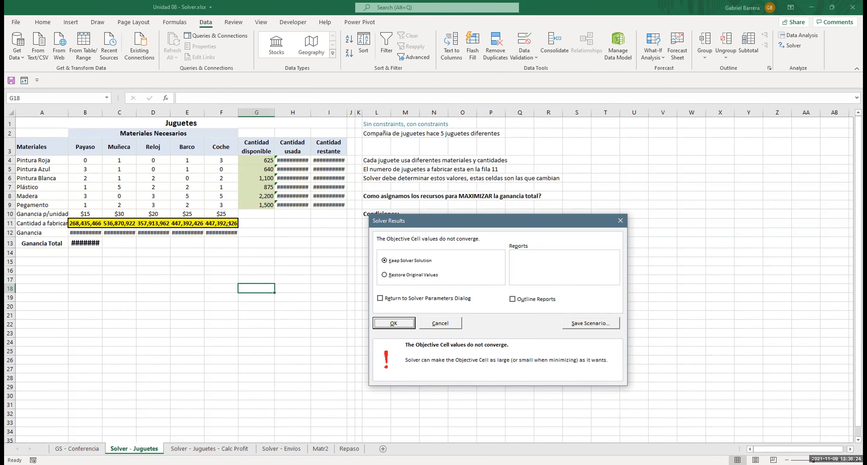
{"action": "left_click", "coordinate": [400, 297]}
{"action": "left_click", "coordinate": [395, 323]}
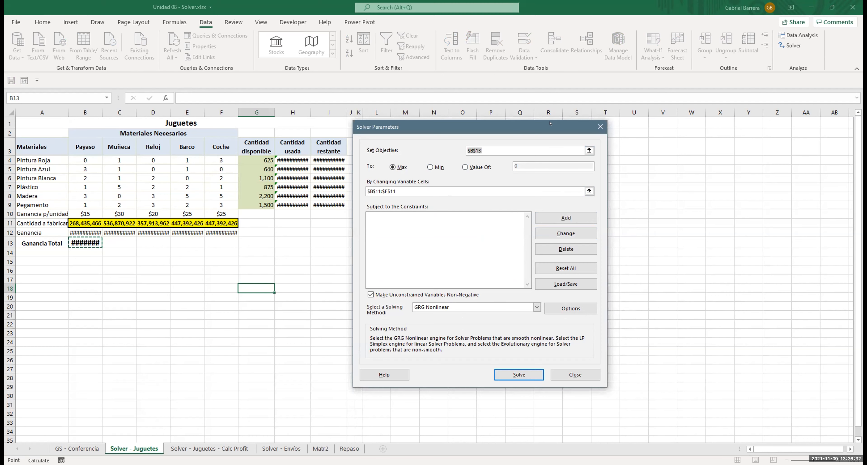
- Add a Solver constraint requiring the remaining material quantities in I4:I9 to be greater than or equal to 0
{"action": "left_click_drag", "start_coordinate": [516, 129], "coordinate": [549, 118]}
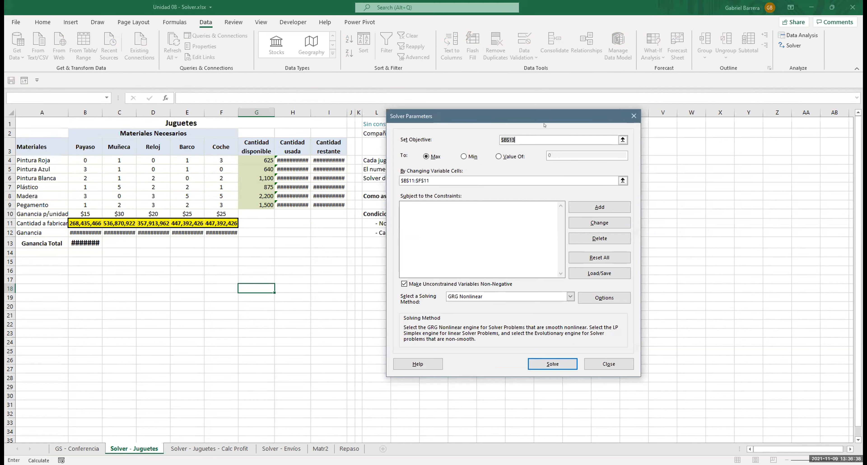
{"action": "left_click", "coordinate": [594, 204]}
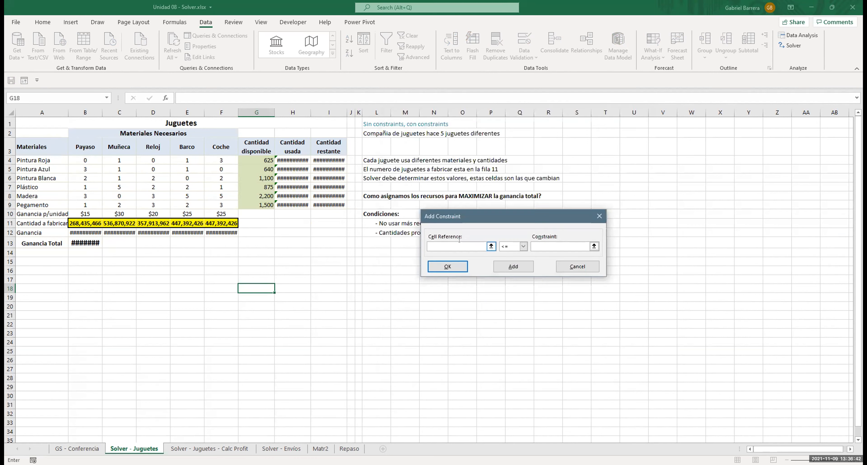
{"action": "left_click", "coordinate": [328, 156]}
{"action": "left_click", "coordinate": [328, 205], "text": "shift"}
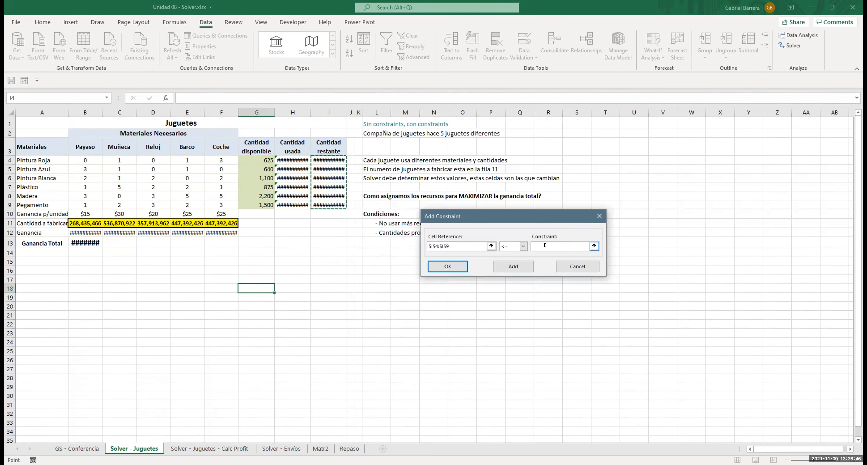
{"action": "left_click", "coordinate": [521, 247]}
{"action": "left_click", "coordinate": [509, 267]}
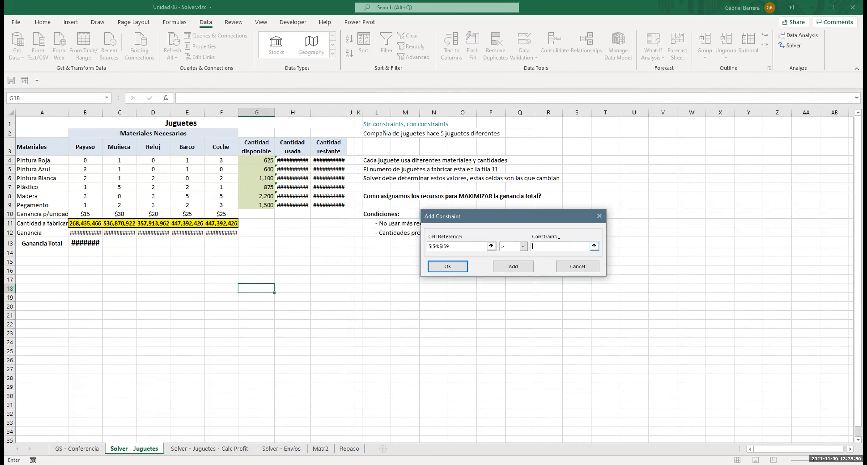
{"action": "type", "text": "0"}
{"action": "left_click", "coordinate": [443, 266]}
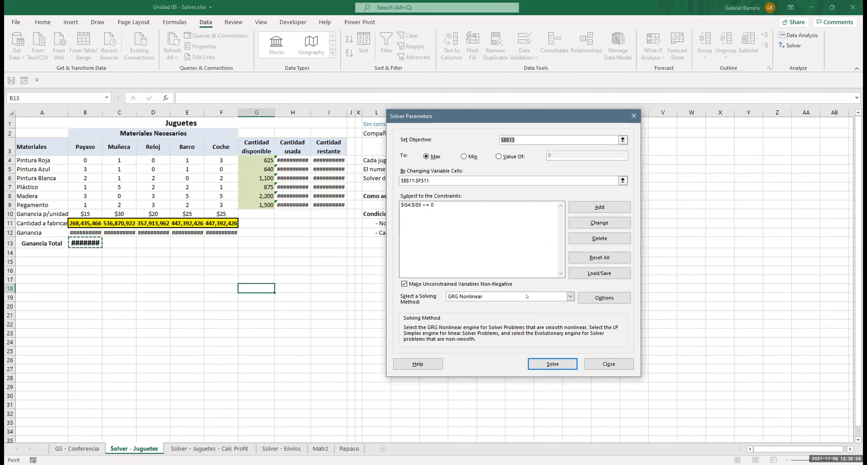
- Solve the model with the remaining-quantity constraint, keep the solution and return to the Solver parameters
{"action": "left_click", "coordinate": [542, 362]}
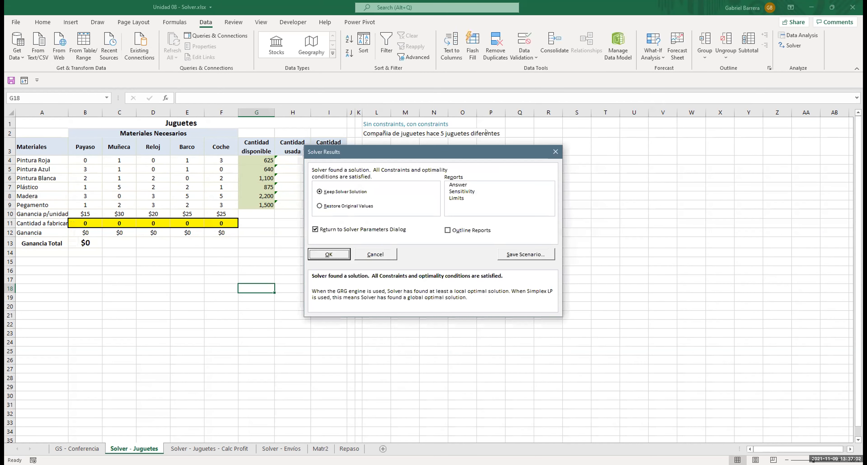
{"action": "left_click_drag", "start_coordinate": [401, 150], "coordinate": [487, 124]}
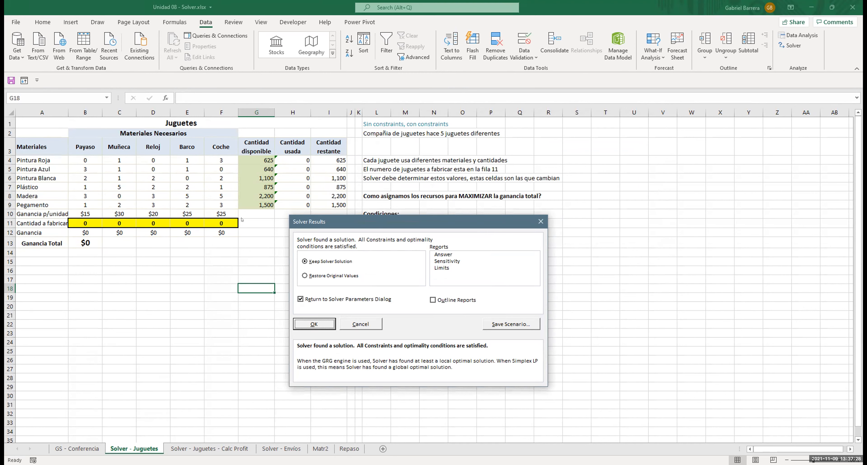
{"action": "left_click", "coordinate": [320, 320]}
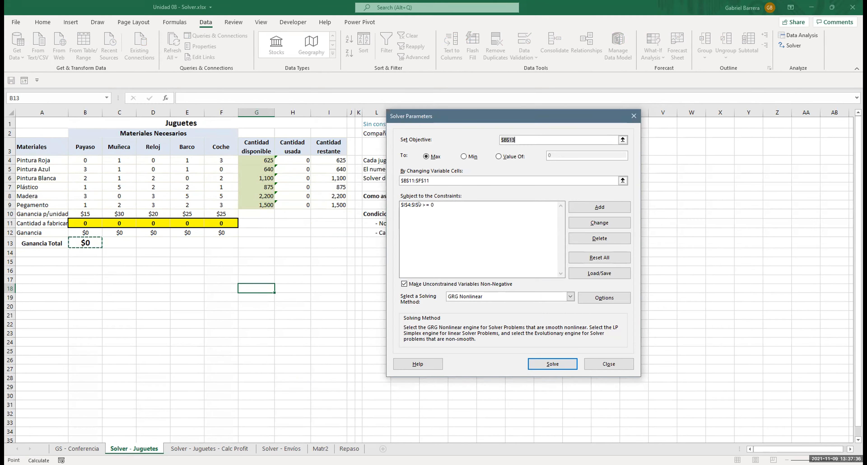
- Delete the Solver constraint on the remaining quantities in I4:I9
{"action": "left_click", "coordinate": [419, 204]}
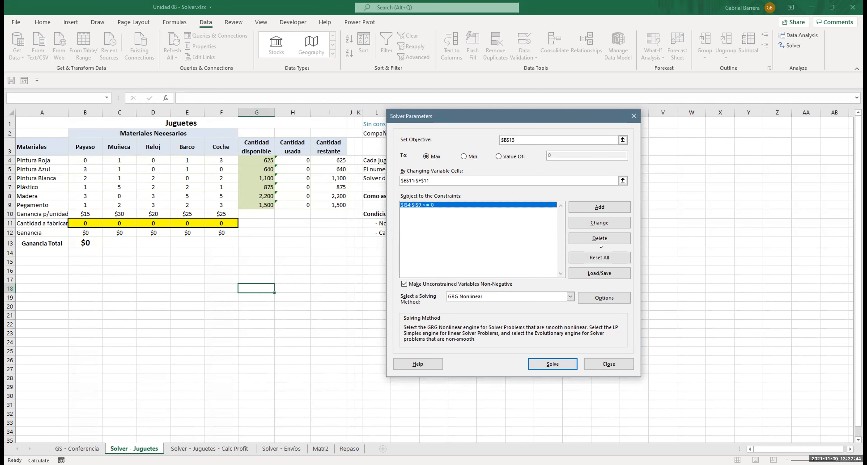
{"action": "left_click", "coordinate": [580, 236]}
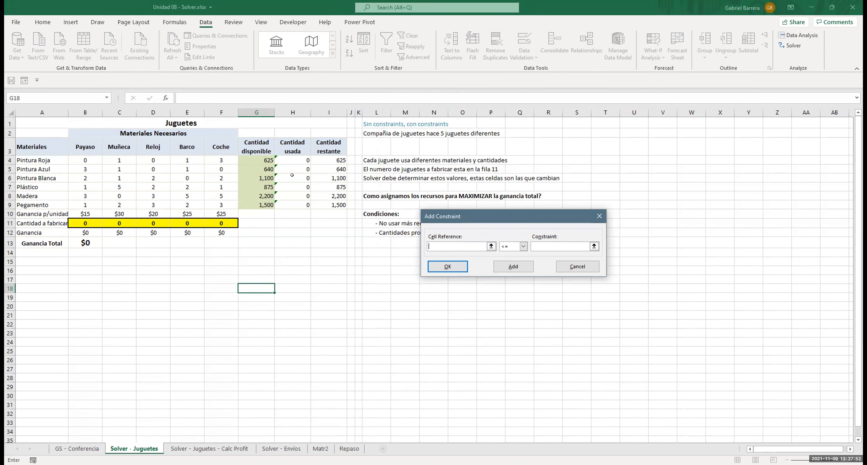
- Add Solver constraints limiting the used quantities H4, H5 and H6 to at most the available quantities G4, G5 and G6, respectively
{"action": "left_click", "coordinate": [292, 156]}
{"action": "left_click", "coordinate": [558, 246]}
{"action": "left_click", "coordinate": [257, 160]}
{"action": "left_click", "coordinate": [497, 266]}
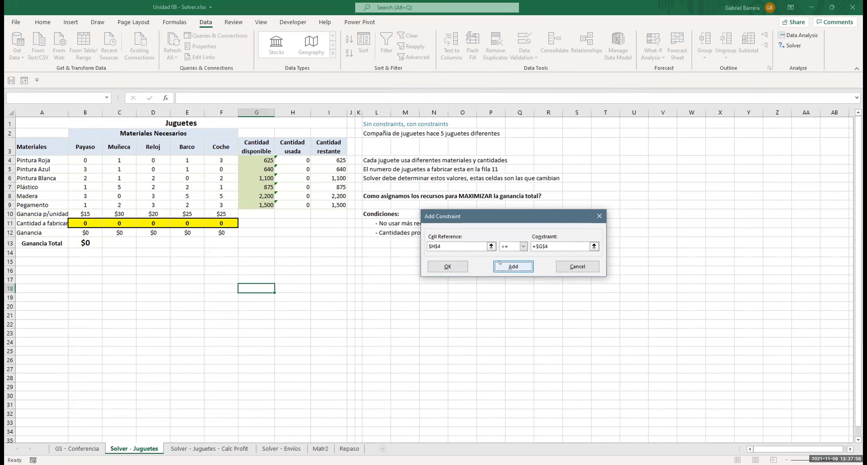
{"action": "left_click", "coordinate": [285, 168]}
{"action": "left_click", "coordinate": [545, 246]}
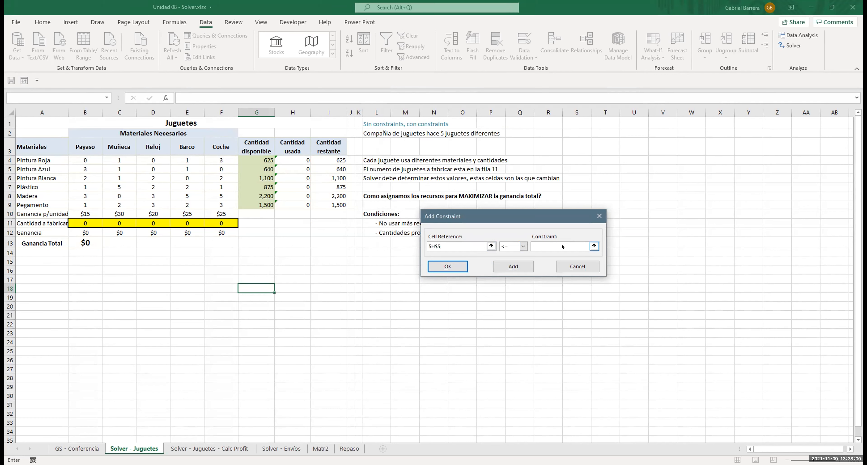
{"action": "left_click", "coordinate": [265, 167]}
{"action": "left_click", "coordinate": [514, 266]}
{"action": "left_click", "coordinate": [292, 175]}
{"action": "left_click", "coordinate": [587, 246]}
{"action": "left_click", "coordinate": [257, 175]}
{"action": "left_click", "coordinate": [513, 266]}
- Add Solver constraints H7 <= G7, H8 <= G8 and H9 <= G9, and return to the Solver parameters
{"action": "left_click", "coordinate": [288, 181]}
{"action": "left_click", "coordinate": [587, 246]}
{"action": "left_click", "coordinate": [257, 187]}
{"action": "left_click", "coordinate": [513, 266]}
{"action": "left_click", "coordinate": [292, 196]}
{"action": "left_click", "coordinate": [505, 267]}
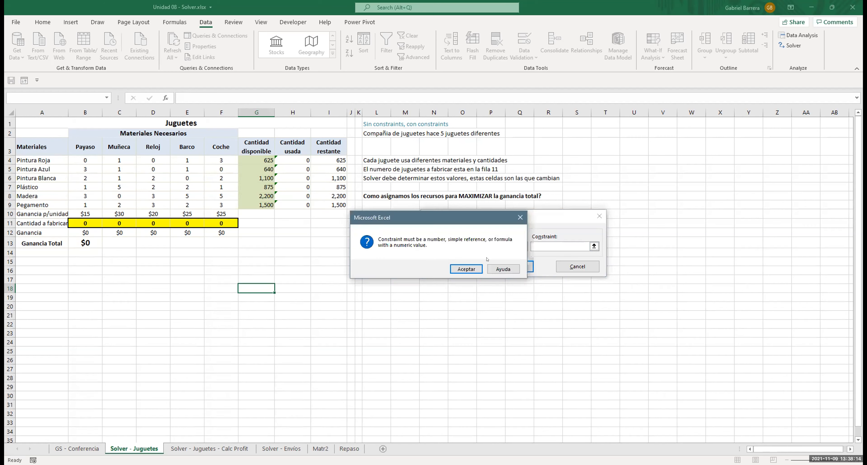
{"action": "key", "text": "Return"}
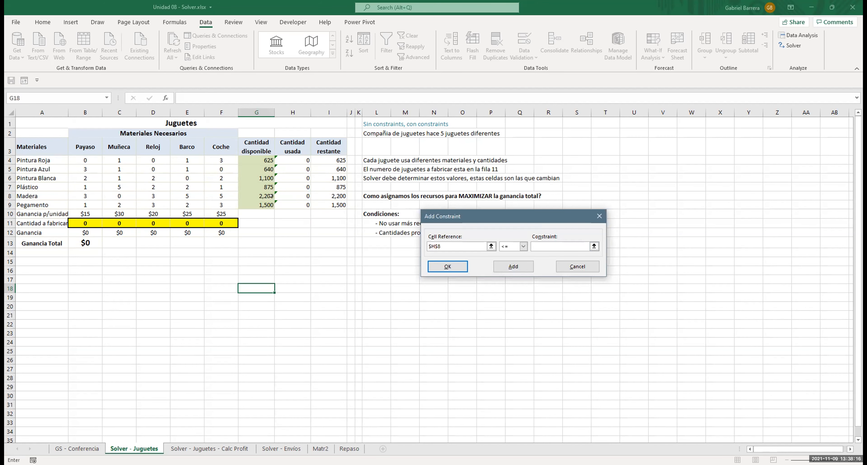
{"action": "left_click", "coordinate": [266, 195]}
{"action": "left_click", "coordinate": [508, 267]}
{"action": "left_click", "coordinate": [286, 205]}
{"action": "key", "text": "Tab"}
{"action": "key", "text": "Tab"}
{"action": "left_click", "coordinate": [263, 204]}
{"action": "left_click", "coordinate": [447, 267]}
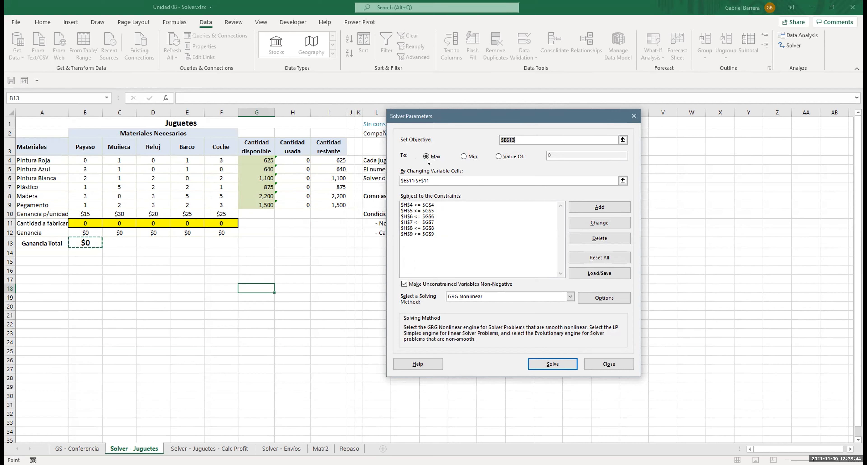
- Solve the model with the row-by-row material constraints, keep the Solver solution and exit Solver
{"action": "left_click", "coordinate": [546, 360]}
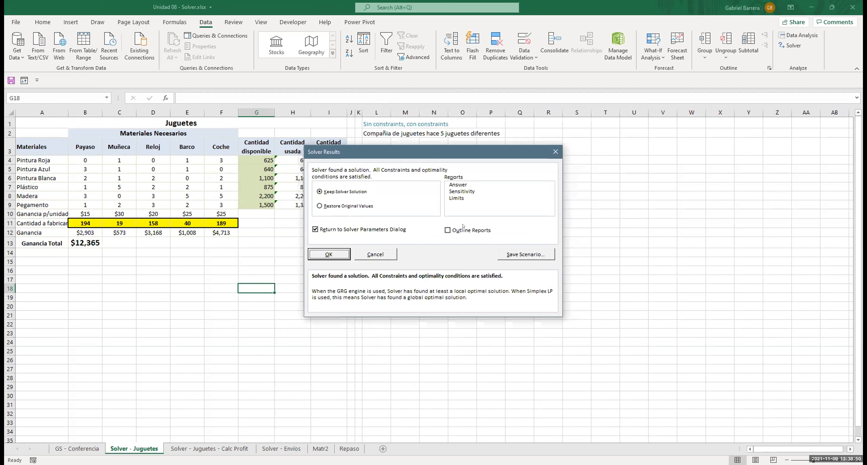
{"action": "left_click_drag", "start_coordinate": [404, 149], "coordinate": [415, 226]}
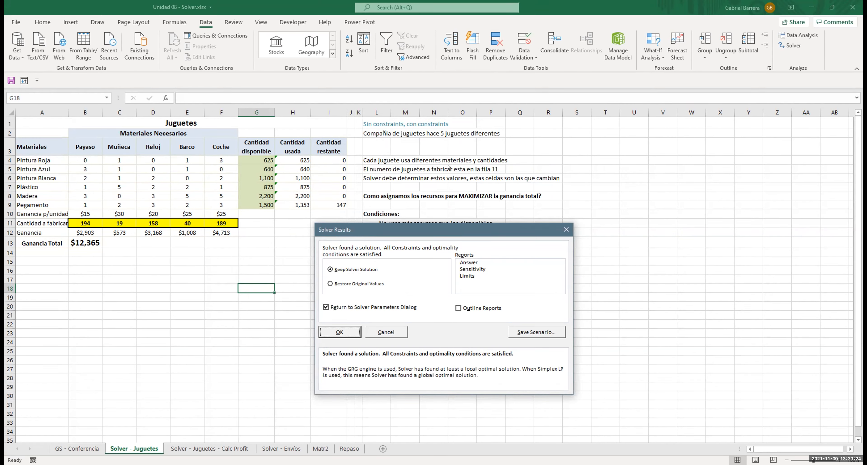
{"action": "key", "text": "Return"}
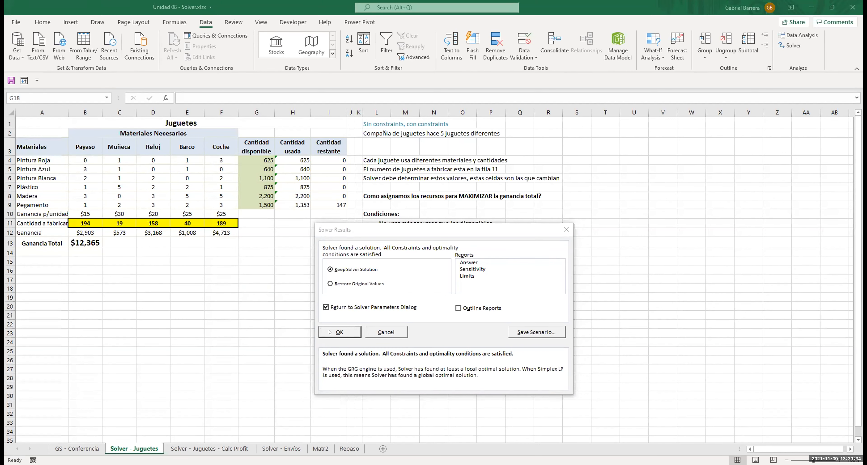
{"action": "key", "text": "Return"}
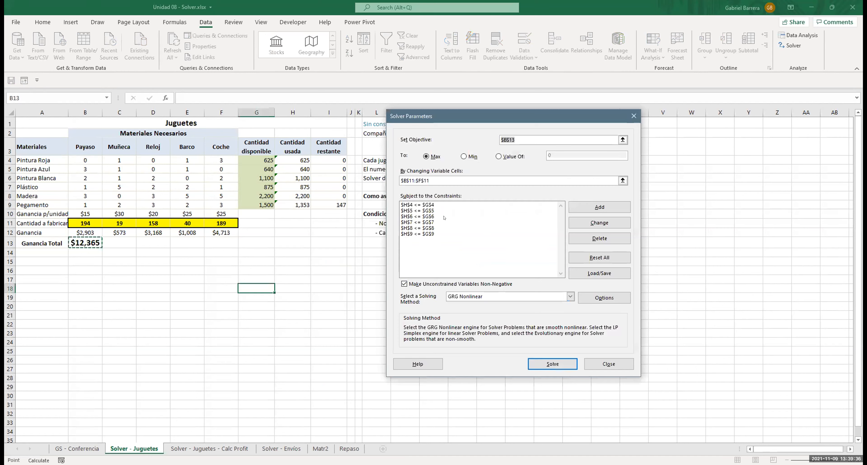
{"action": "left_click", "coordinate": [555, 364]}
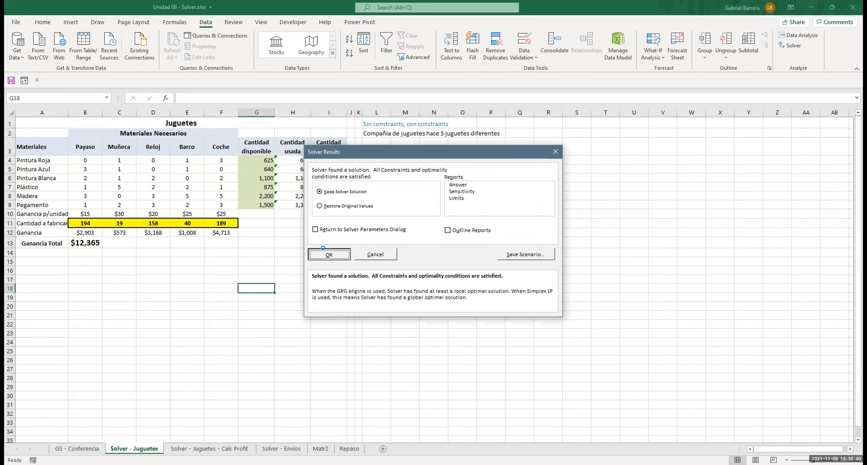
{"action": "key", "text": "Return"}
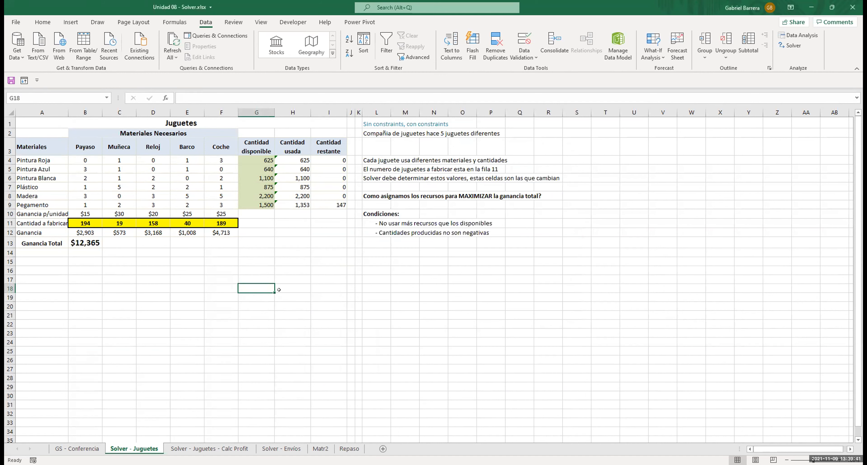
- Examine the production quantities that Solver assigned to the five toys in B11:F11
{"action": "left_click", "coordinate": [142, 284]}
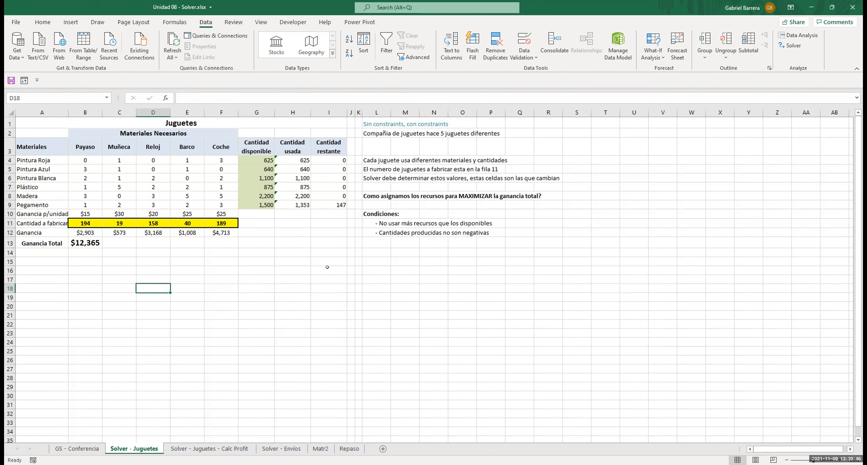
{"action": "left_click_drag", "start_coordinate": [78, 223], "coordinate": [223, 217]}
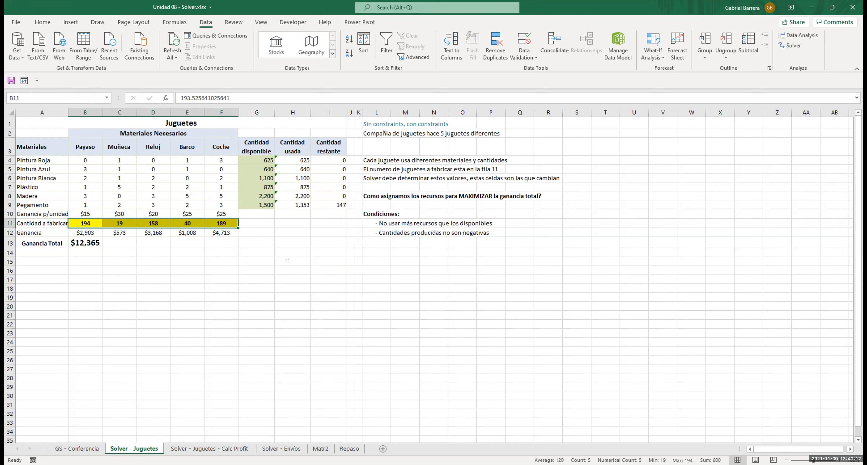
{"action": "left_click", "coordinate": [143, 252]}
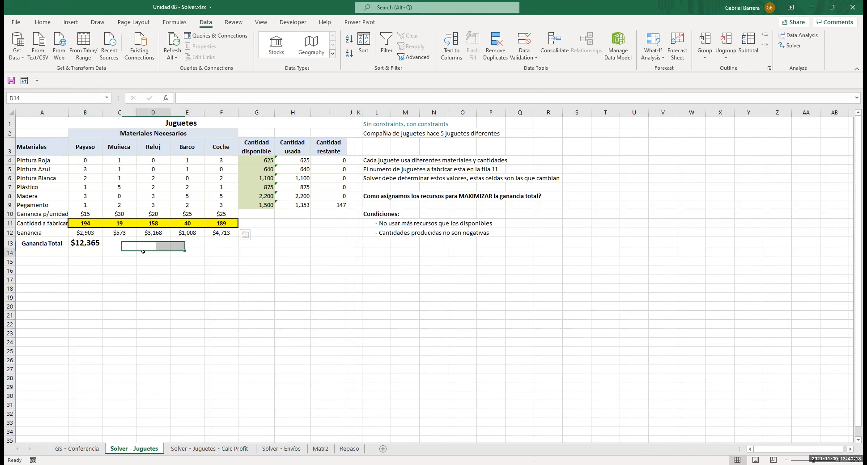
{"action": "left_click", "coordinate": [94, 267]}
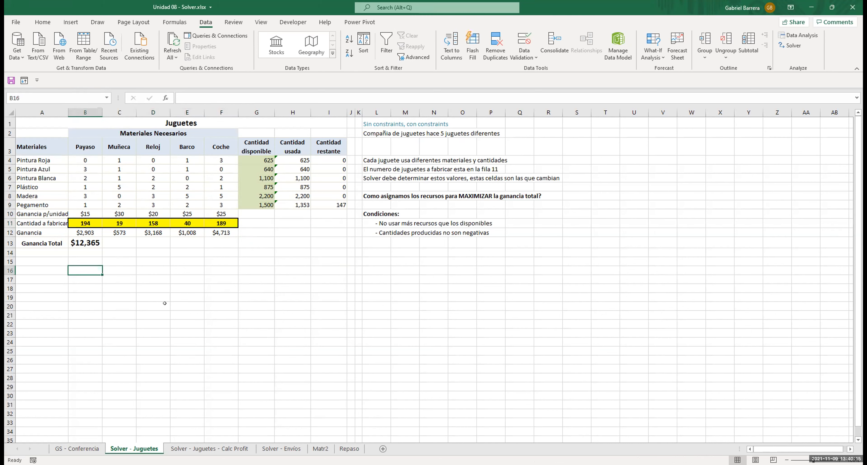
{"action": "left_click", "coordinate": [200, 449]}
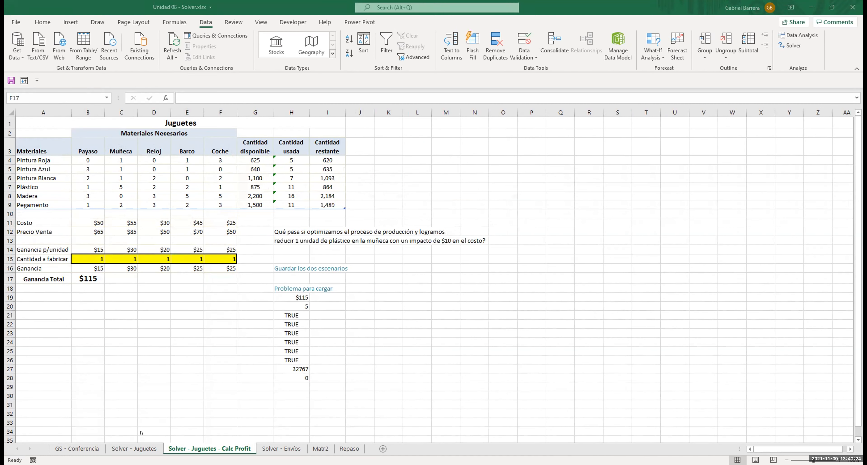
{"action": "left_click", "coordinate": [121, 446]}
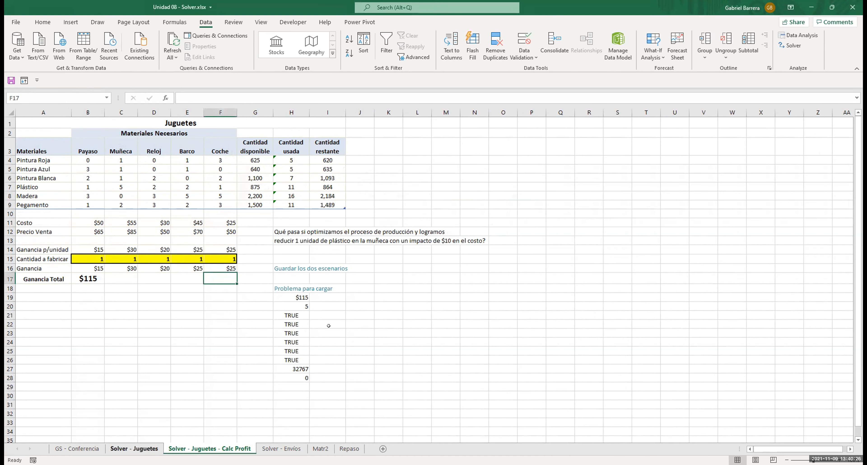
{"action": "key", "text": "ctrl+Page_Up"}
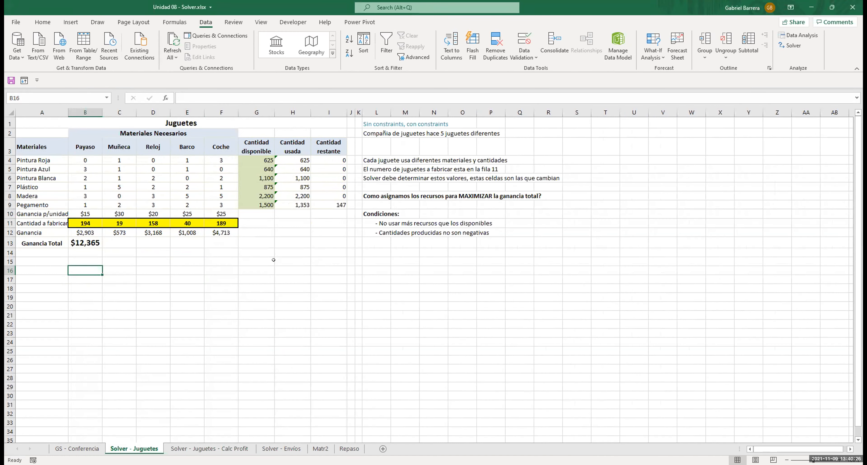
- Save the current Solver model to the worksheet starting at cell L18, close Solver and inspect the saved cells
{"action": "left_click", "coordinate": [794, 44]}
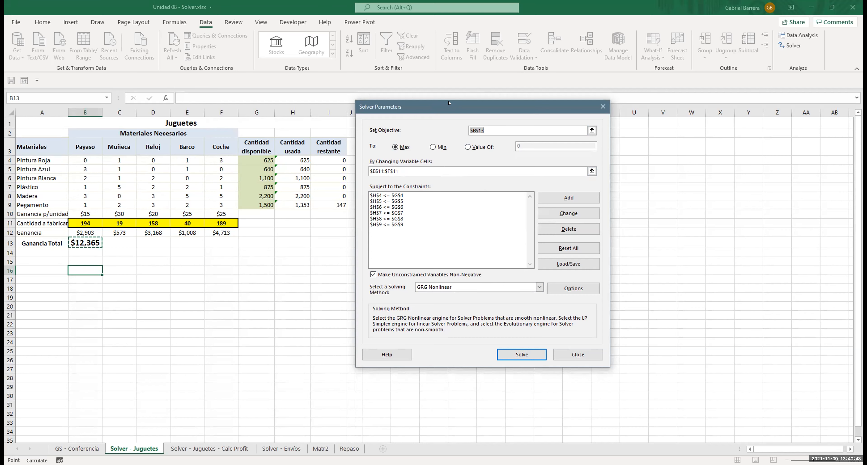
{"action": "left_click_drag", "start_coordinate": [443, 103], "coordinate": [494, 71]}
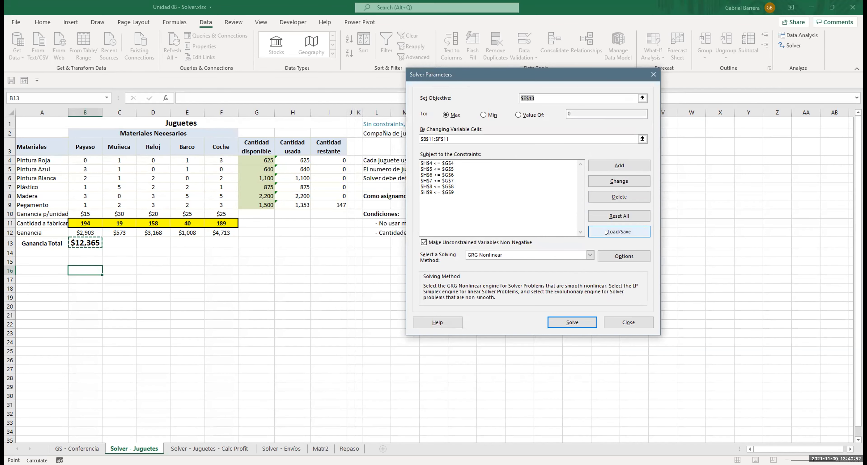
{"action": "left_click", "coordinate": [605, 232]}
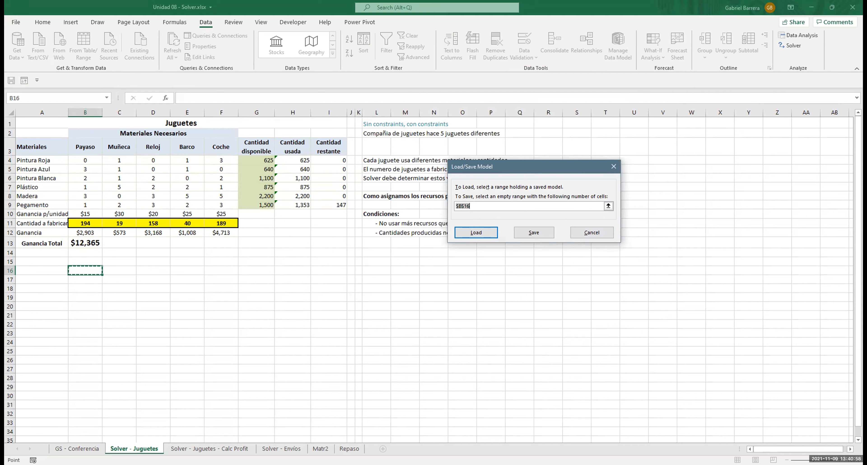
{"action": "left_click", "coordinate": [372, 287]}
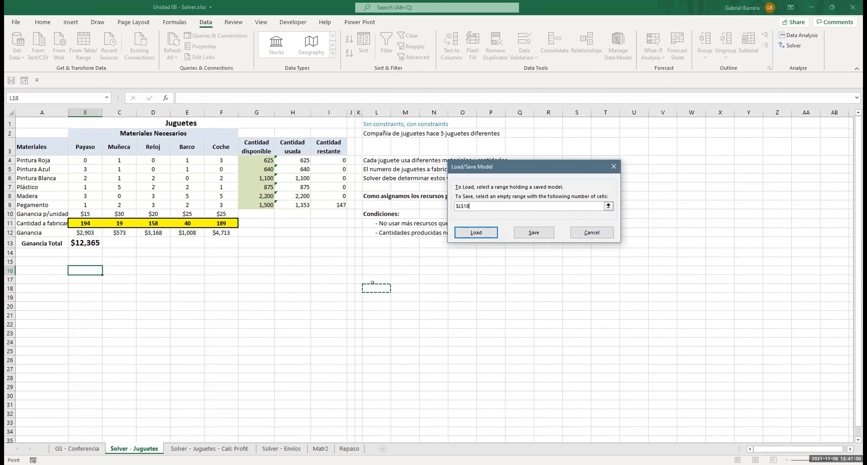
{"action": "left_click", "coordinate": [528, 232]}
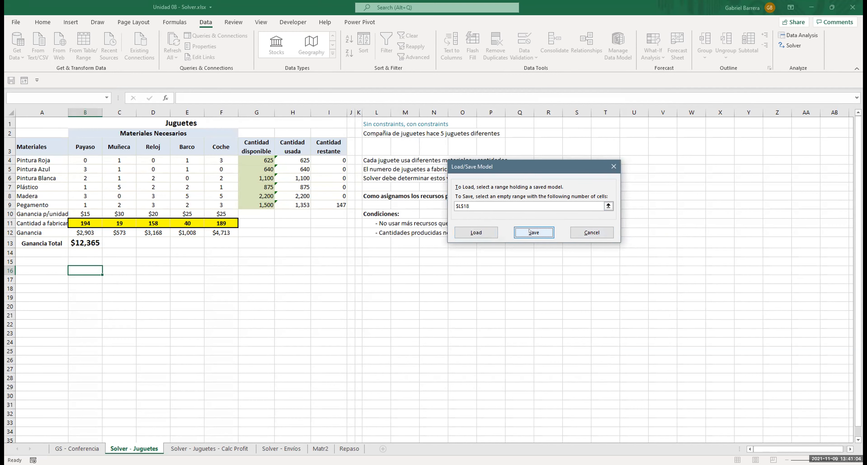
{"action": "left_click", "coordinate": [629, 321]}
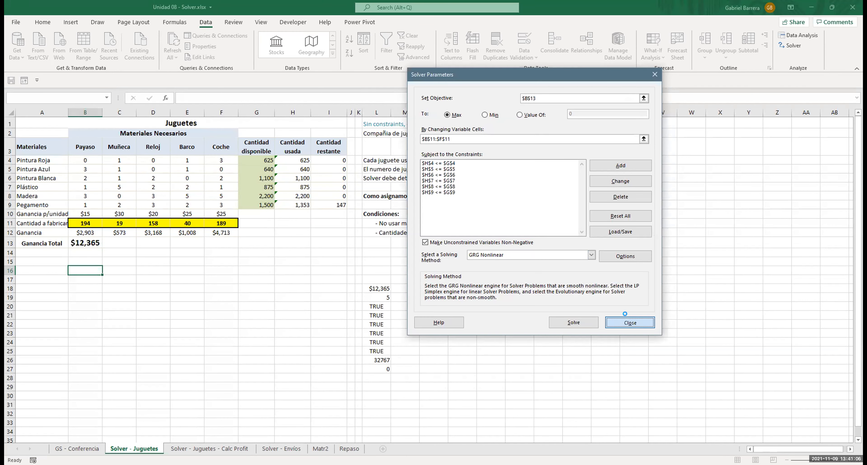
{"action": "left_click_drag", "start_coordinate": [379, 302], "coordinate": [384, 370]}
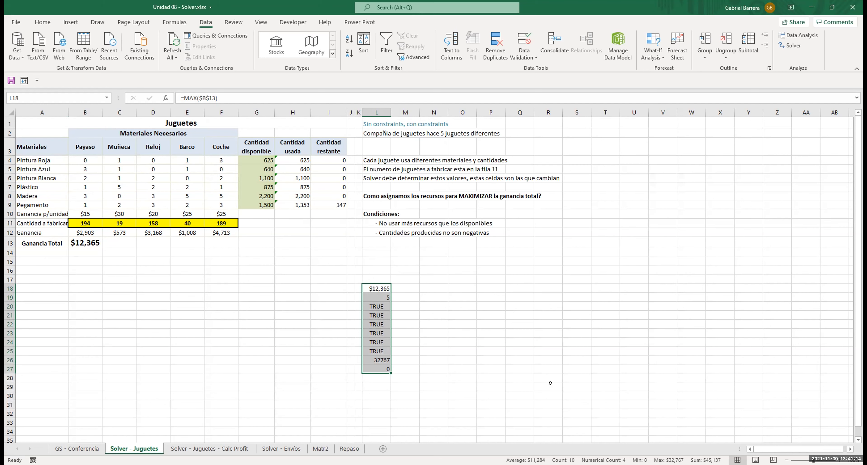
{"action": "left_click", "coordinate": [457, 276]}
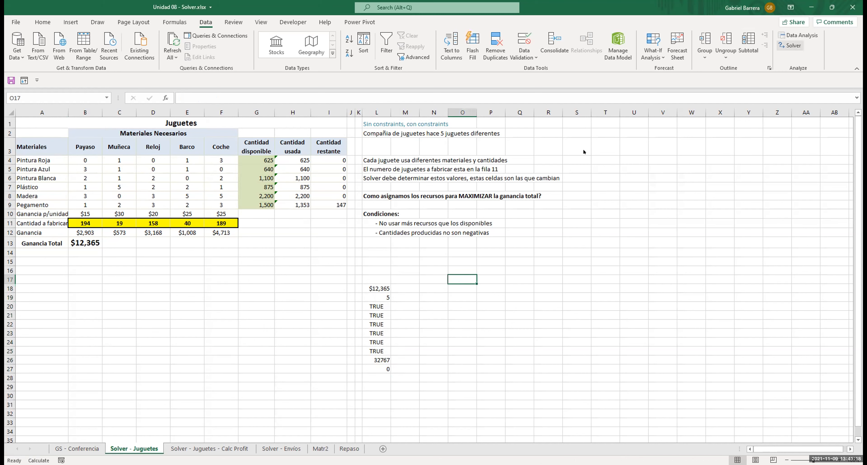
- Reset all Solver options and cell selections
{"action": "left_click", "coordinate": [789, 45]}
{"action": "left_click", "coordinate": [620, 215]}
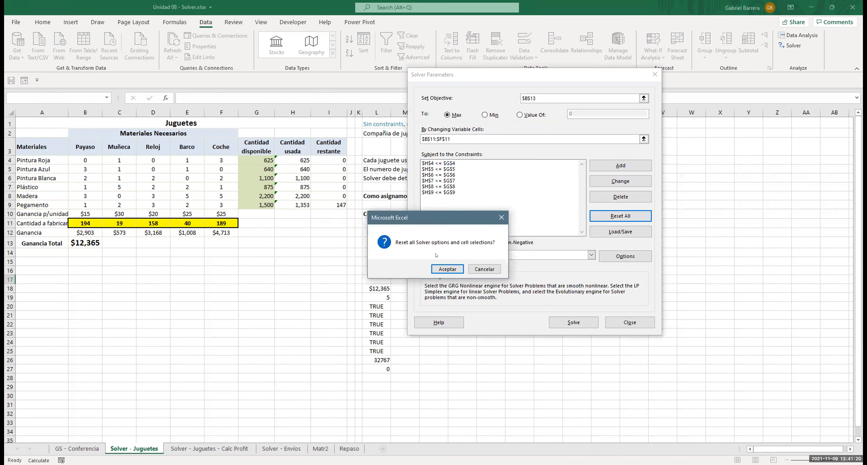
{"action": "left_click", "coordinate": [436, 267]}
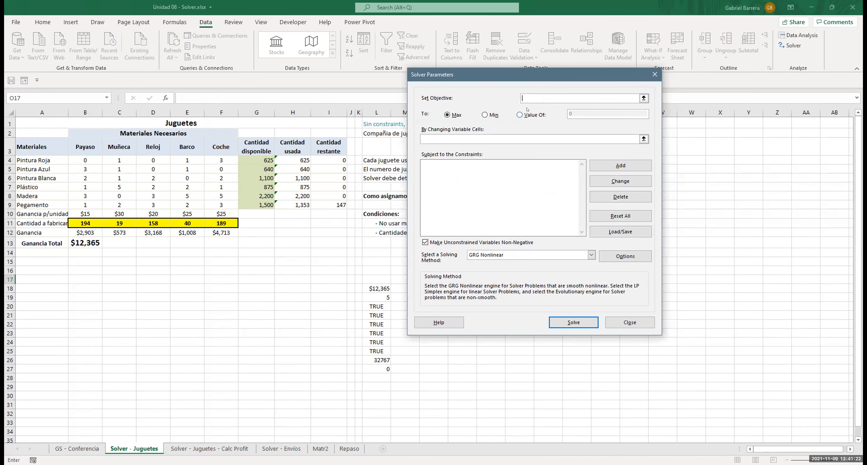
- Try to load the saved Solver model using only cell L18 as the source
{"action": "left_click", "coordinate": [604, 233]}
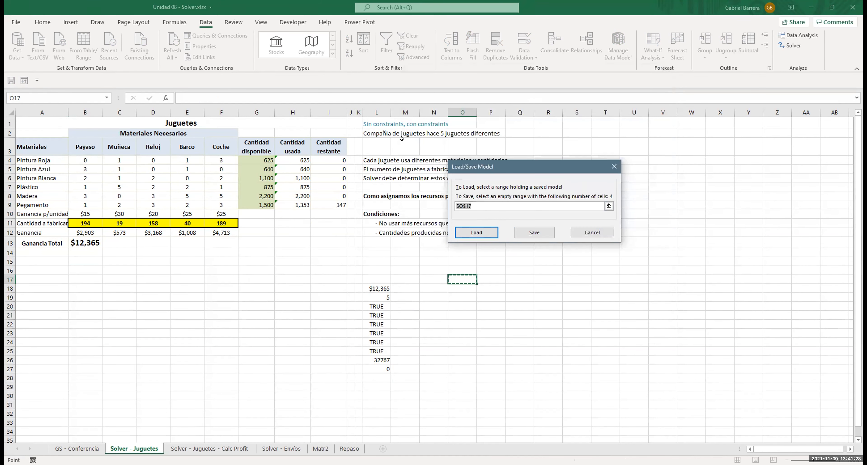
{"action": "left_click", "coordinate": [373, 284]}
{"action": "left_click", "coordinate": [477, 231]}
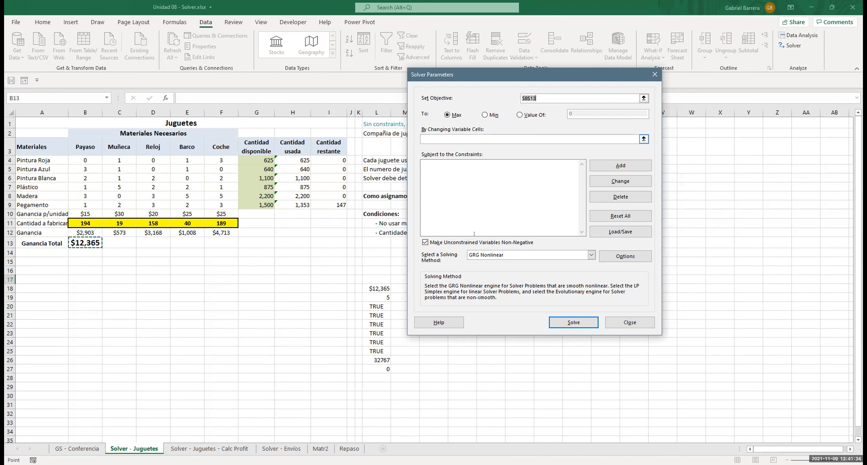
- Load the complete saved Solver model from L18:L27 and close the Solver parameters
{"action": "left_click", "coordinate": [620, 232]}
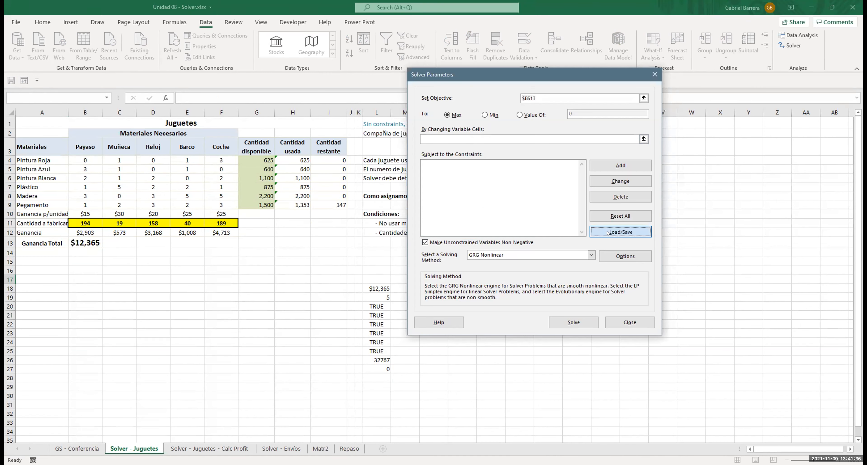
{"action": "left_click", "coordinate": [378, 284]}
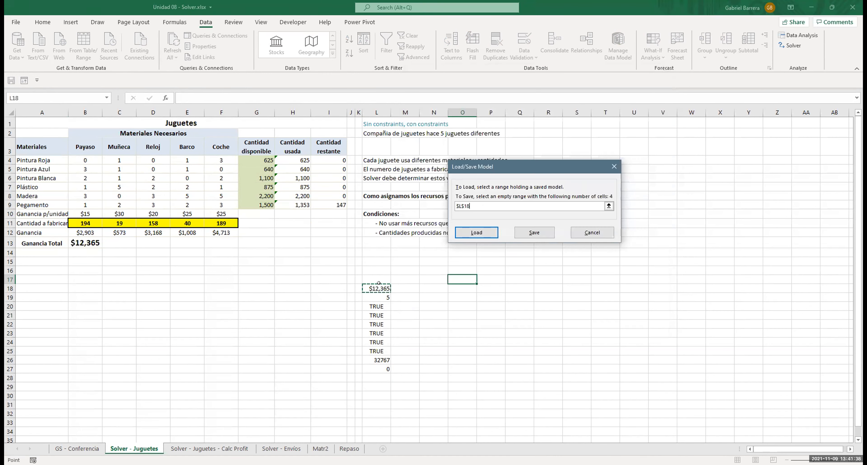
{"action": "left_click", "coordinate": [472, 233]}
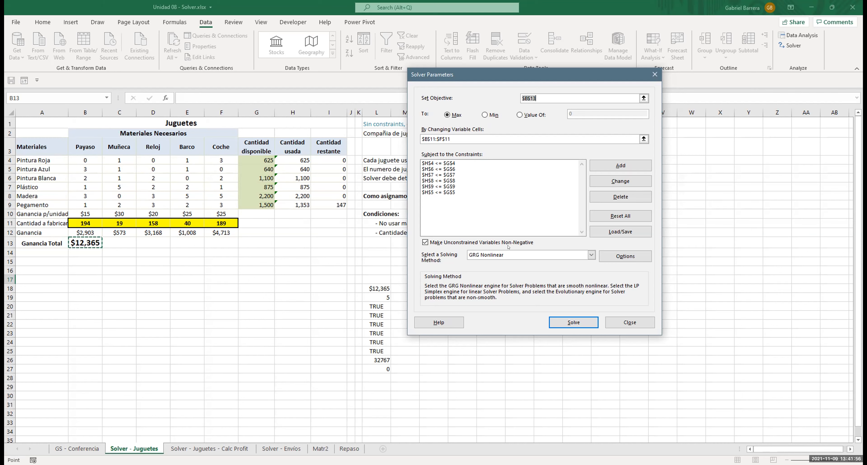
{"action": "left_click", "coordinate": [635, 318]}
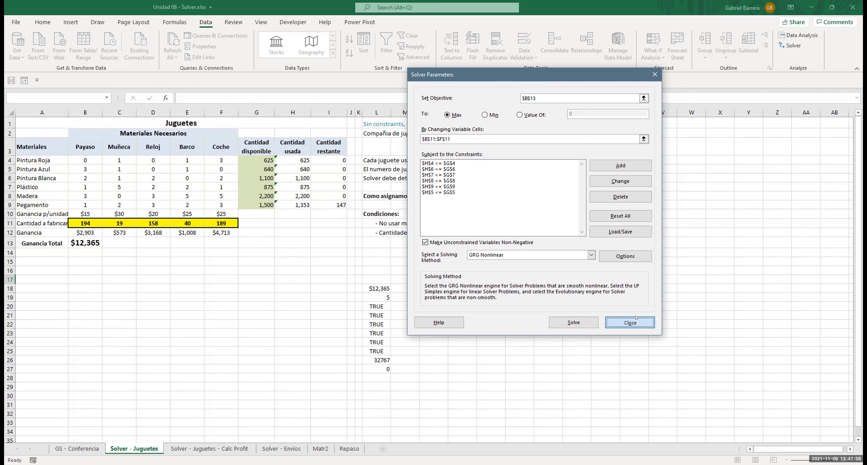
- Open the Solver - Juguetes - Calc Profit worksheet
{"action": "left_click", "coordinate": [191, 447]}
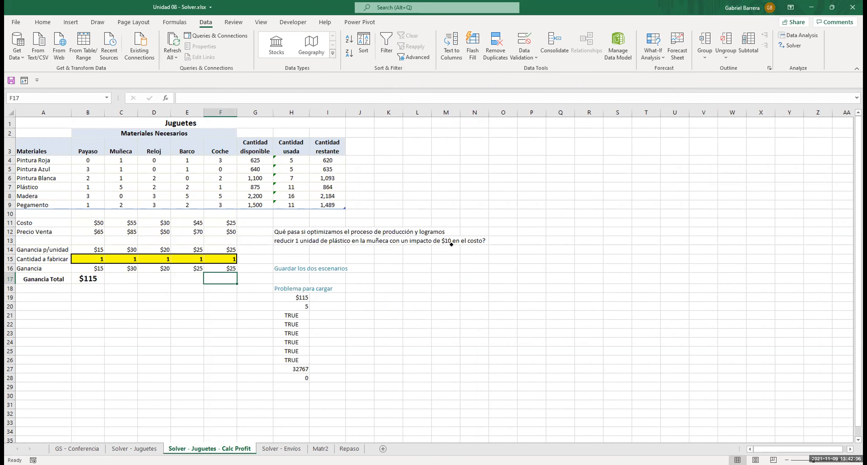
- Compare the cost, sale price and production quantity rows with the Solver - Juguetes sheet, and review the question about reducing the doll's plastic
{"action": "left_click", "coordinate": [143, 287]}
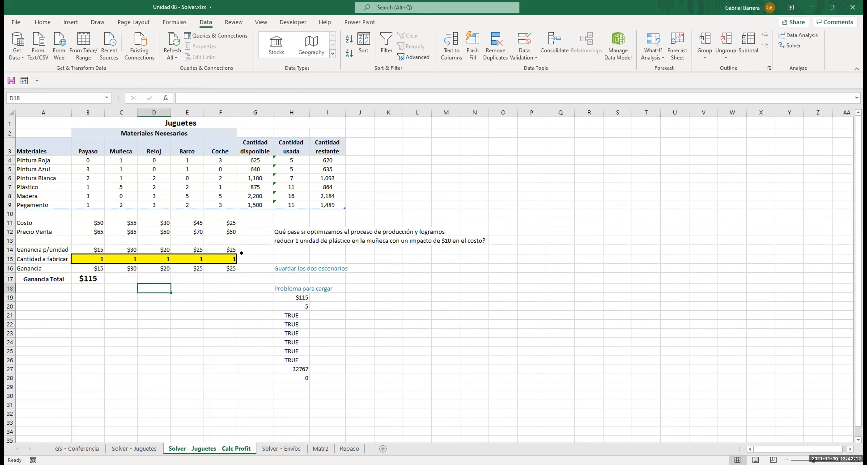
{"action": "left_click_drag", "start_coordinate": [84, 259], "coordinate": [221, 254]}
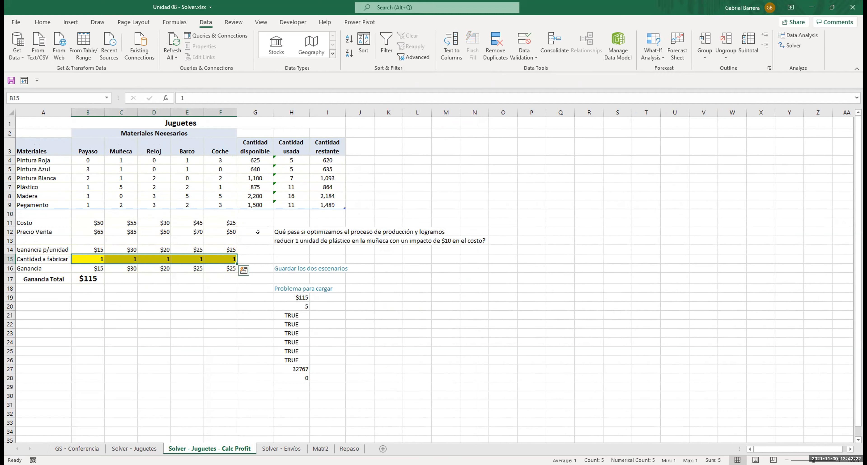
{"action": "left_click", "coordinate": [129, 218]}
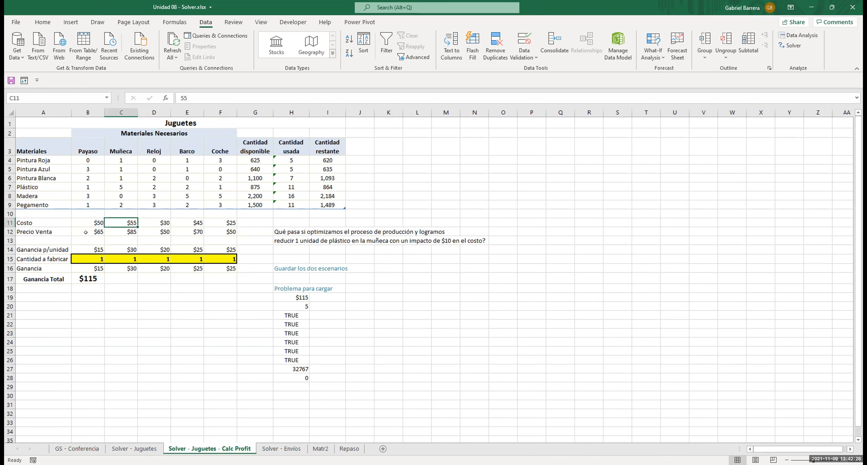
{"action": "key", "text": "ctrl+Page_Up"}
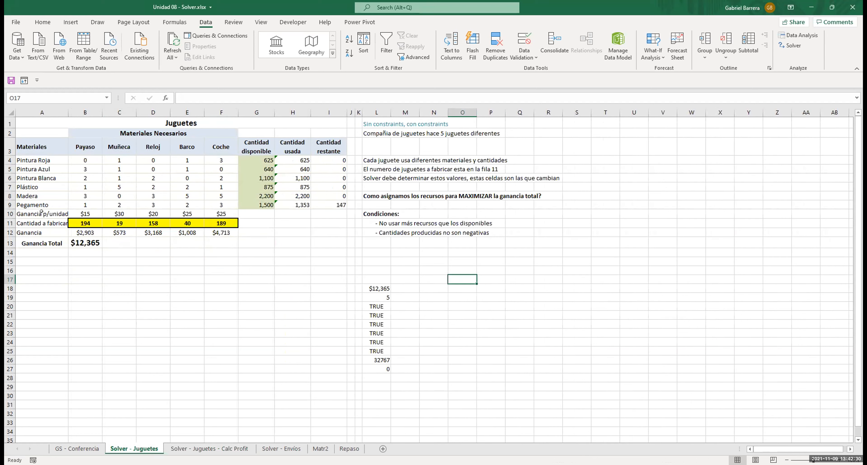
{"action": "left_click", "coordinate": [43, 212]}
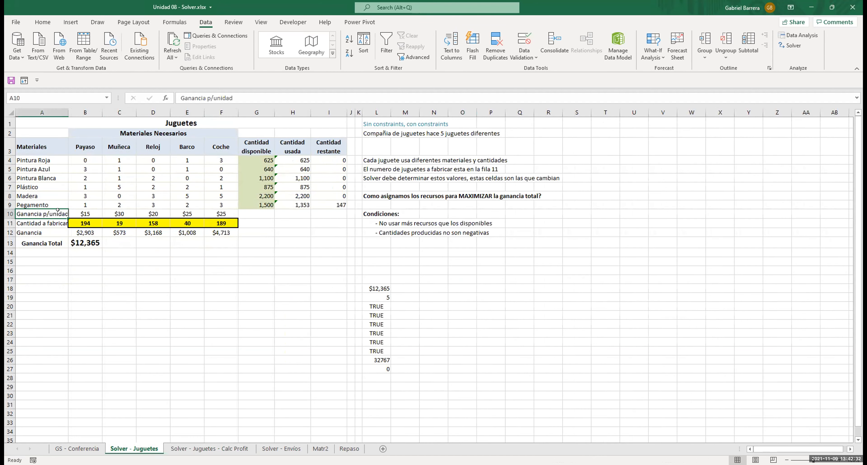
{"action": "left_click", "coordinate": [189, 449]}
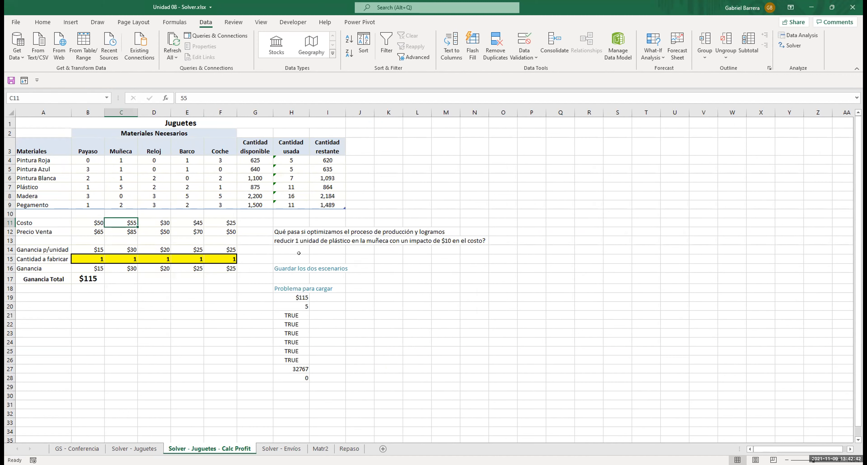
{"action": "left_click", "coordinate": [284, 240]}
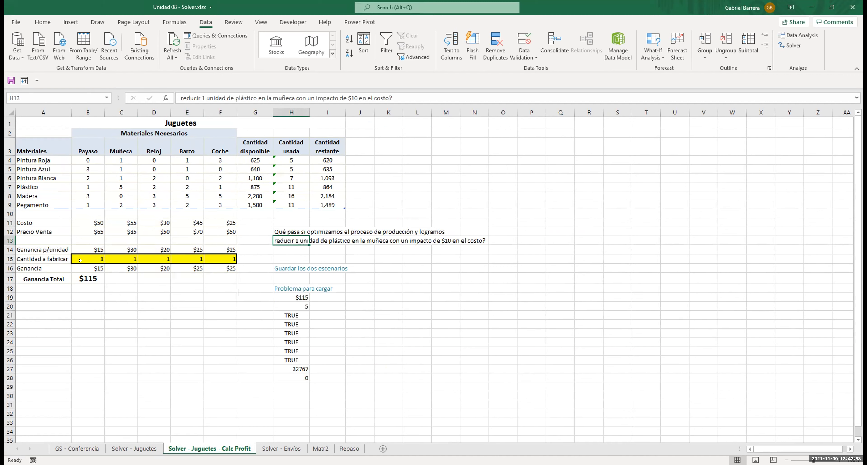
{"action": "mouse_move", "coordinate": [80, 260]}
{"action": "left_mouse_down"}
{"action": "mouse_move", "coordinate": [215, 268]}
{"action": "mouse_move", "coordinate": [226, 258]}
{"action": "mouse_move", "coordinate": [94, 259]}
{"action": "left_mouse_up"}
{"action": "left_click_drag", "start_coordinate": [229, 255], "coordinate": [87, 253]}
{"action": "left_click_drag", "start_coordinate": [258, 268], "coordinate": [258, 268]}
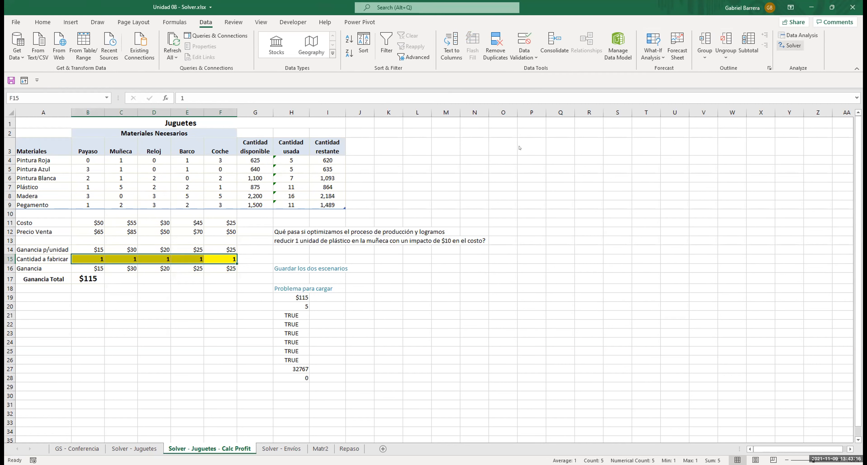
- Set up Solver to maximize total profit in B17 by changing the production quantities in B15:F15
{"action": "left_click", "coordinate": [86, 277]}
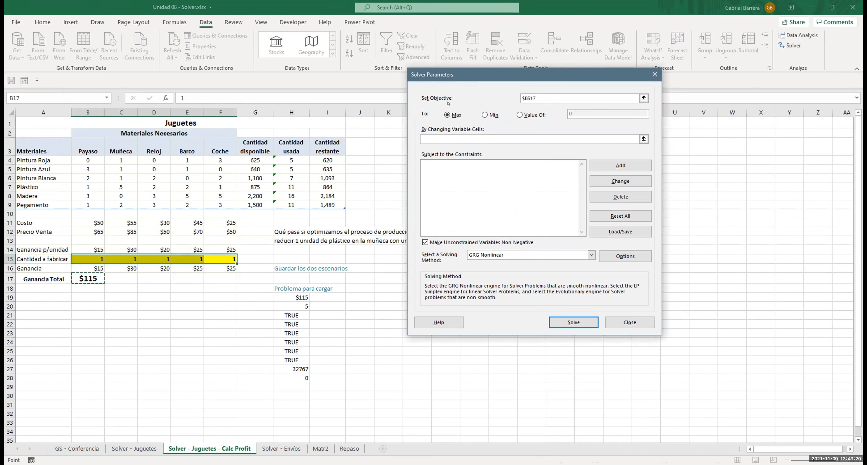
{"action": "left_click", "coordinate": [446, 114]}
{"action": "left_click", "coordinate": [448, 138]}
{"action": "left_click", "coordinate": [85, 254]}
{"action": "left_click_drag", "start_coordinate": [207, 258], "coordinate": [213, 259]}
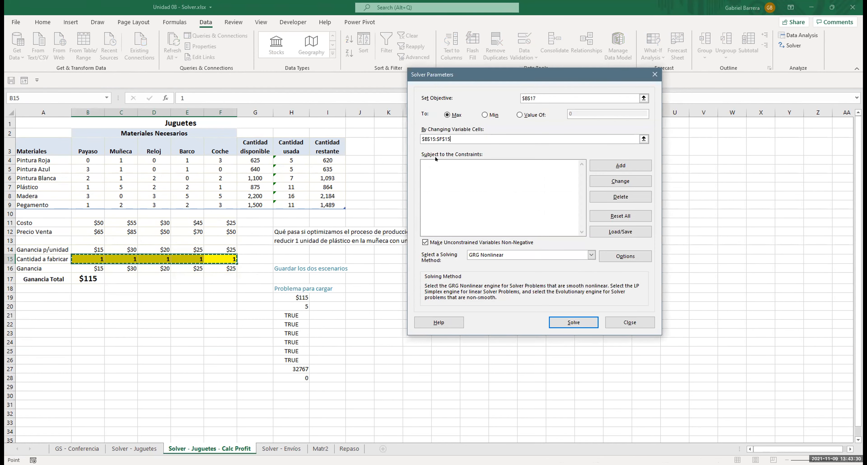
- Add Solver constraints limiting used red and blue paint to the available amounts: H4 <= G4 and H5 <= G5
{"action": "left_click", "coordinate": [628, 160]}
{"action": "left_click", "coordinate": [291, 161]}
{"action": "left_click", "coordinate": [558, 201]}
{"action": "left_click", "coordinate": [255, 160]}
{"action": "left_click", "coordinate": [534, 225]}
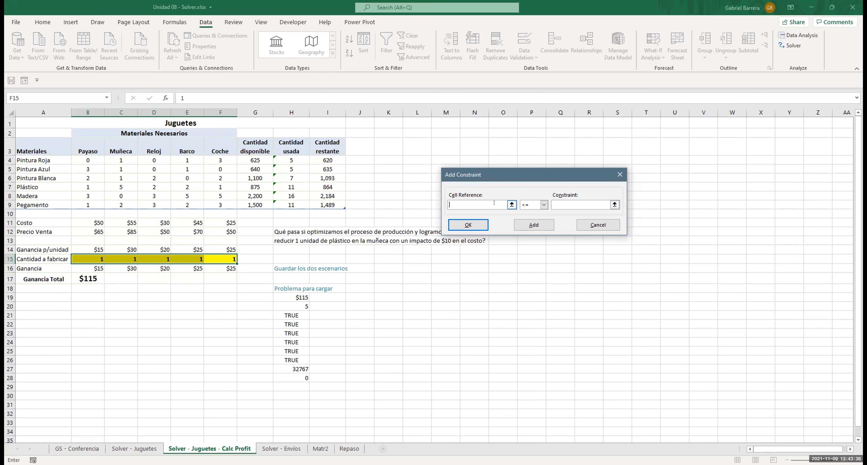
{"action": "left_click", "coordinate": [292, 169]}
{"action": "left_click", "coordinate": [568, 205]}
{"action": "left_click", "coordinate": [258, 166]}
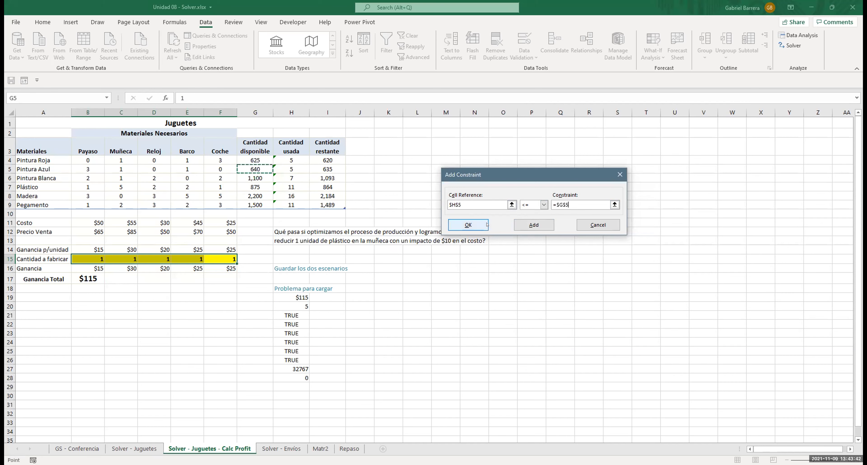
{"action": "key", "text": "alt+a"}
- Add constraints limiting used white paint and plastic to the available amounts: H6 <= G6 and H7 <= G7
{"action": "left_click", "coordinate": [280, 175]}
{"action": "key", "text": "Tab"}
{"action": "key", "text": "Tab"}
{"action": "left_click", "coordinate": [255, 178]}
{"action": "left_click", "coordinate": [521, 226]}
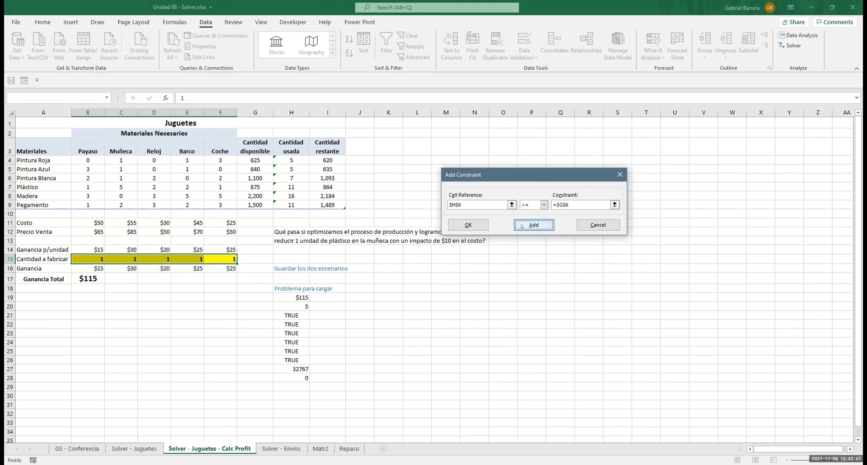
{"action": "left_click", "coordinate": [292, 186]}
{"action": "key", "text": "Tab"}
{"action": "key", "text": "Tab"}
{"action": "left_click", "coordinate": [255, 187]}
{"action": "left_click", "coordinate": [525, 225]}
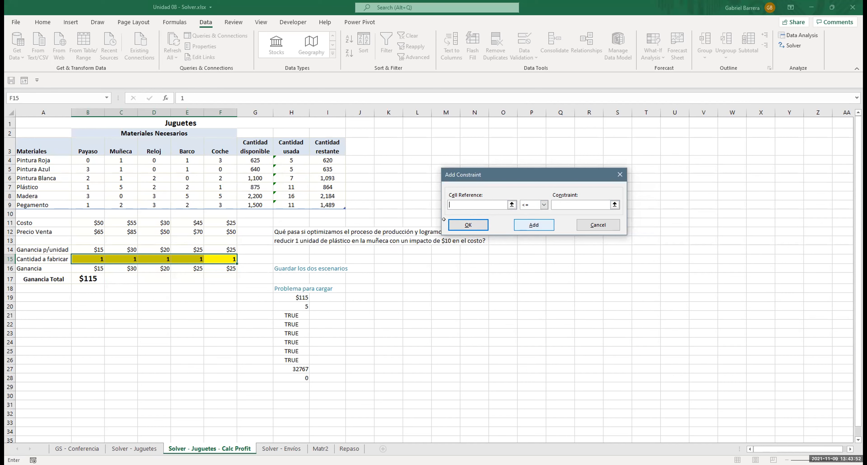
- Add constraints limiting used wood and glue to the available amounts, H8 <= G8 and H9 <= G9, and finish the constraint list
{"action": "left_click", "coordinate": [292, 196]}
{"action": "key", "text": "Tab"}
{"action": "key", "text": "Tab"}
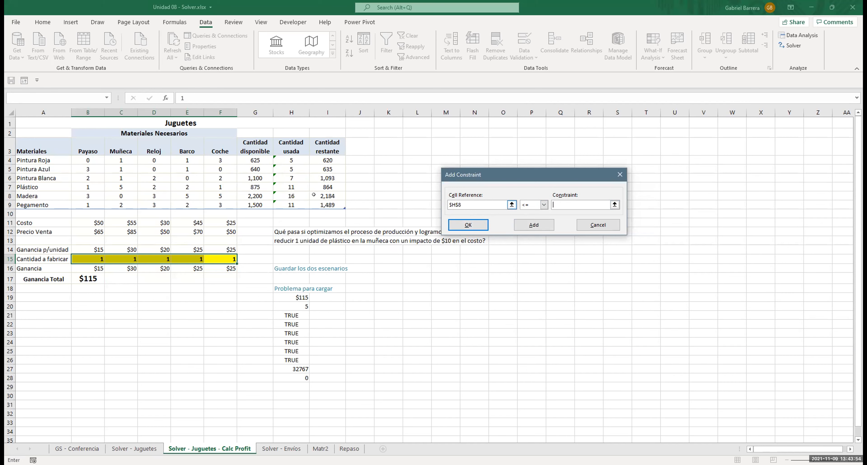
{"action": "left_click", "coordinate": [255, 196]}
{"action": "left_click", "coordinate": [534, 225]}
{"action": "left_click", "coordinate": [284, 208]}
{"action": "key", "text": "Tab"}
{"action": "key", "text": "Tab"}
{"action": "left_click", "coordinate": [264, 203]}
{"action": "left_click", "coordinate": [463, 219]}
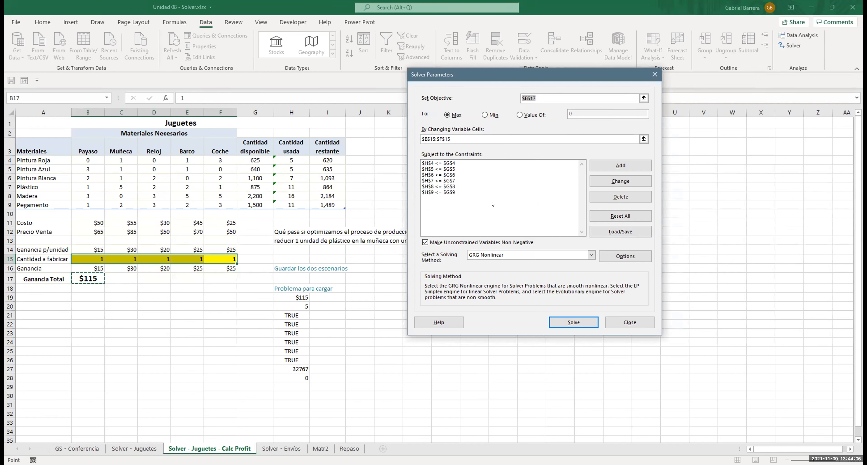
- Solve the profit model and keep the Solver solution
{"action": "left_click", "coordinate": [579, 320]}
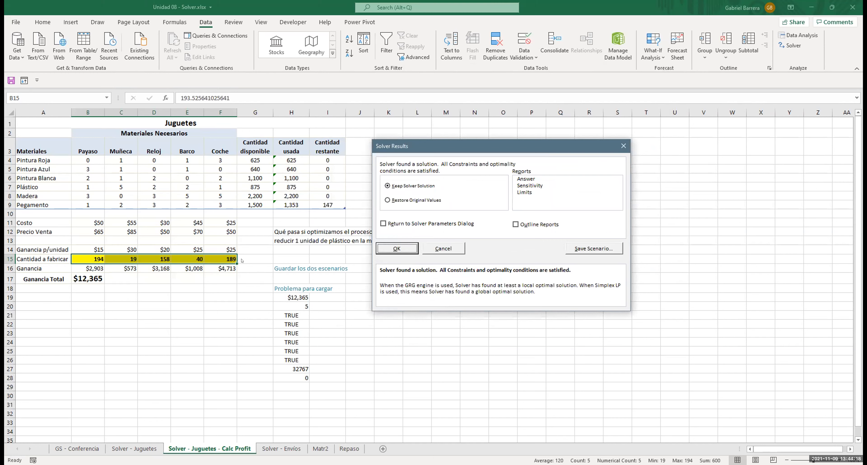
{"action": "left_click", "coordinate": [398, 248]}
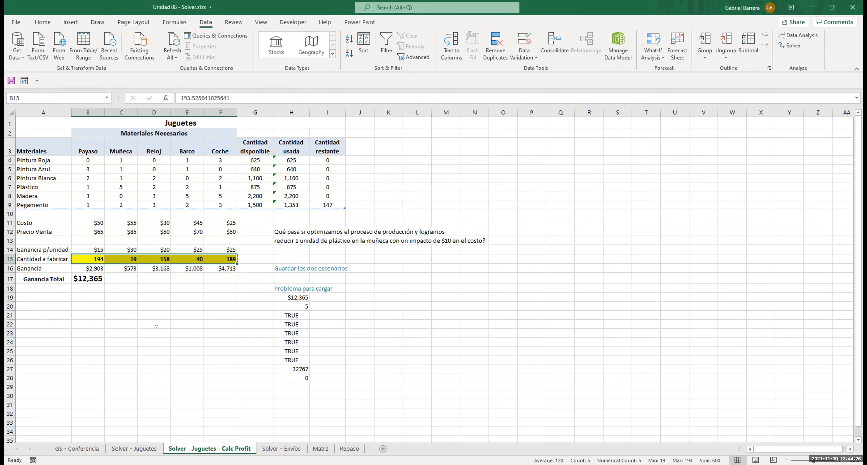
{"action": "left_click", "coordinate": [144, 278]}
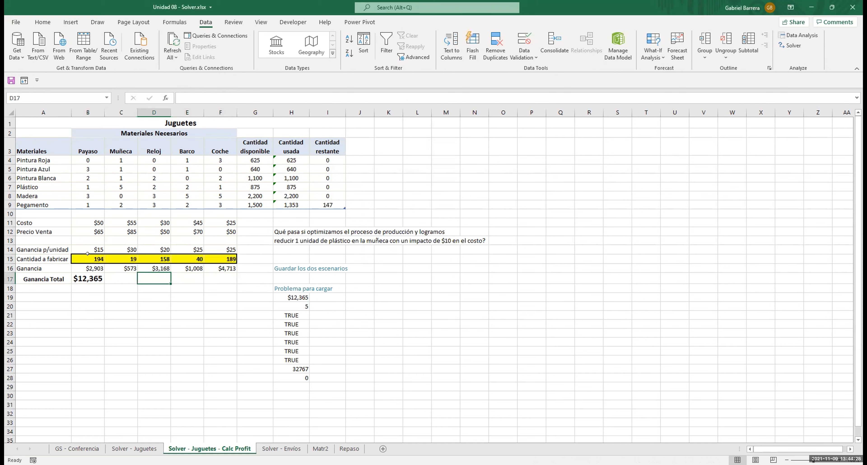
- Copy the optimized production quantities in B15:F15 to row 23, starting at B23
{"action": "left_click_drag", "start_coordinate": [94, 253], "coordinate": [229, 259]}
{"action": "key", "text": "ctrl+c"}
{"action": "left_click", "coordinate": [87, 332]}
{"action": "key", "text": "ctrl+v"}
{"action": "left_click", "coordinate": [167, 372]}
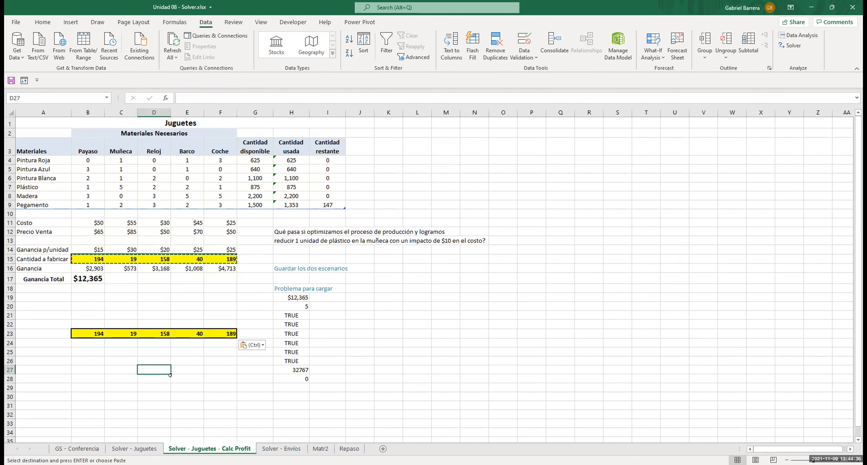
- Copy the total profit from B17 into B24 as a value only
{"action": "left_click", "coordinate": [115, 255]}
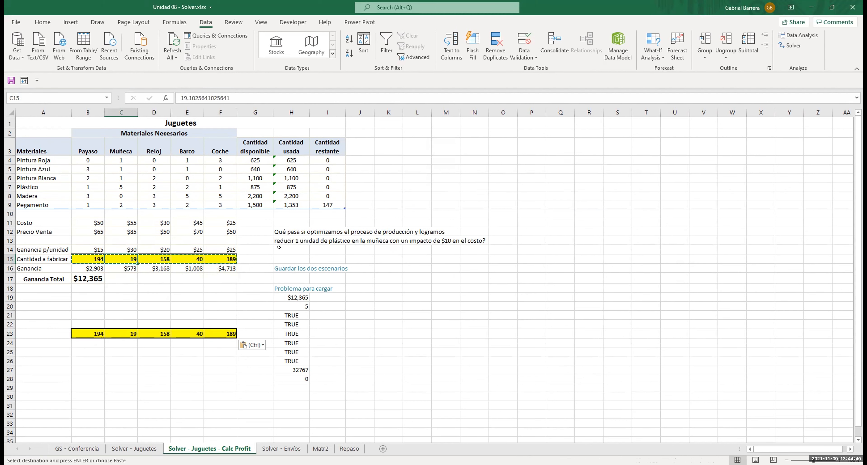
{"action": "left_click", "coordinate": [91, 279]}
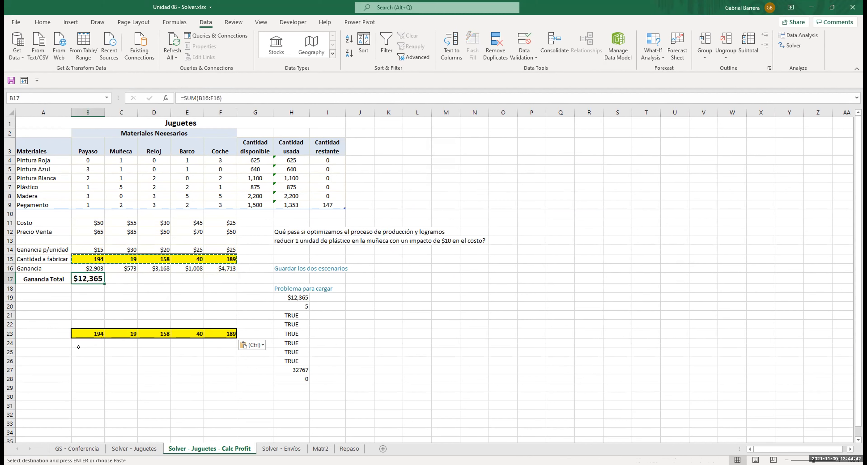
{"action": "key", "text": "ctrl+c"}
{"action": "left_click", "coordinate": [87, 340]}
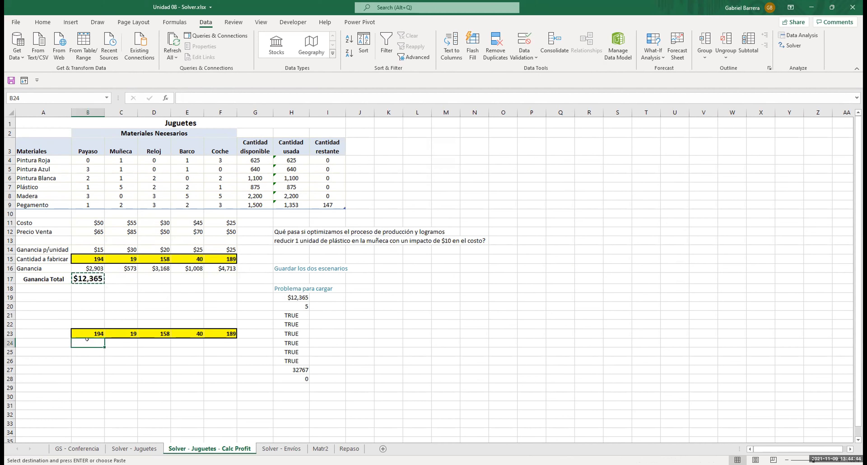
{"action": "right_click", "coordinate": [92, 343]}
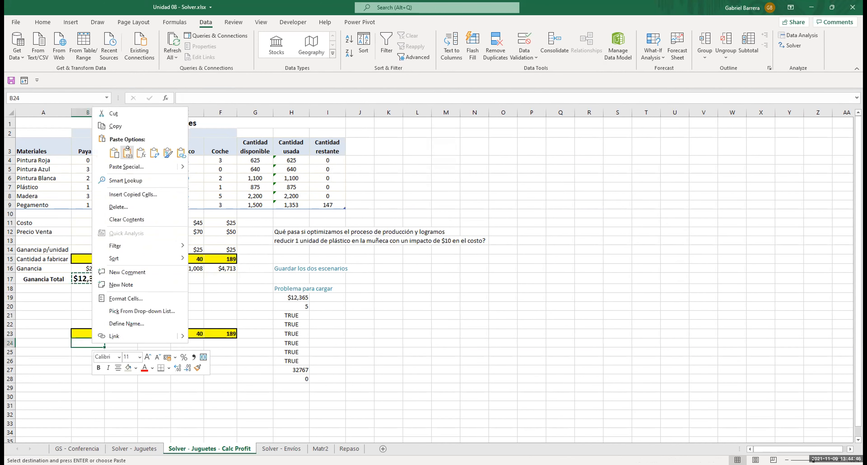
{"action": "left_click", "coordinate": [128, 152]}
{"action": "left_click", "coordinate": [121, 305]}
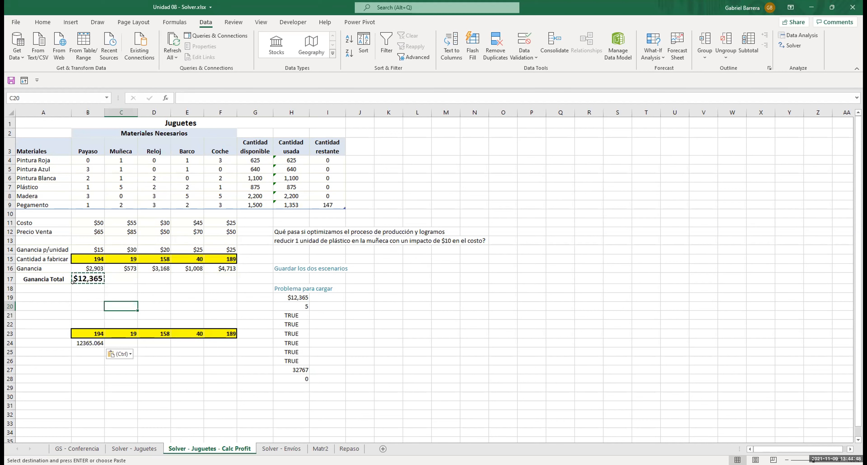
{"action": "key", "text": "Escape"}
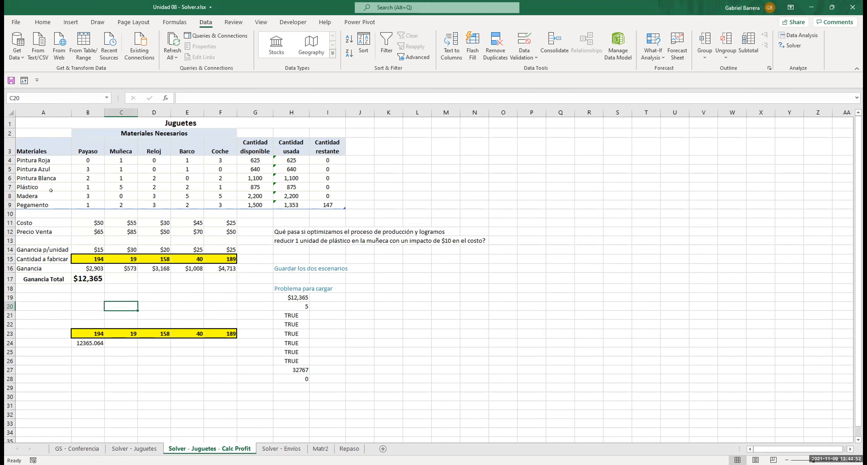
- Set the Muñeca's plastic requirement in C7 to 4 and its cost in C11 to $45
{"action": "left_click", "coordinate": [120, 175]}
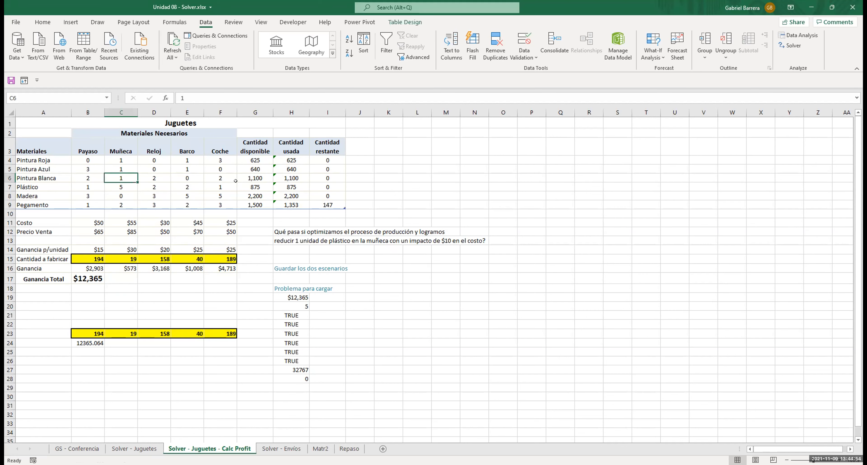
{"action": "key", "text": "Down"}
{"action": "type", "text": "4"}
{"action": "key", "text": "Return"}
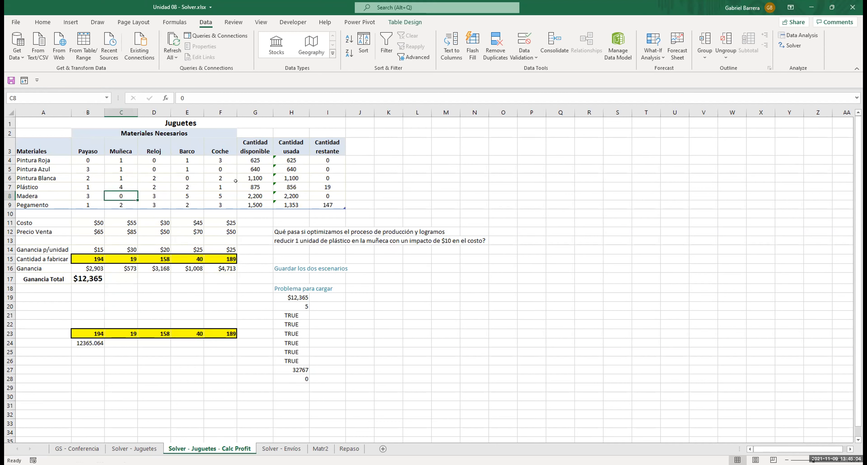
{"action": "key", "text": "Down"}
{"action": "key", "text": "Down"}
{"action": "key", "text": "Down"}
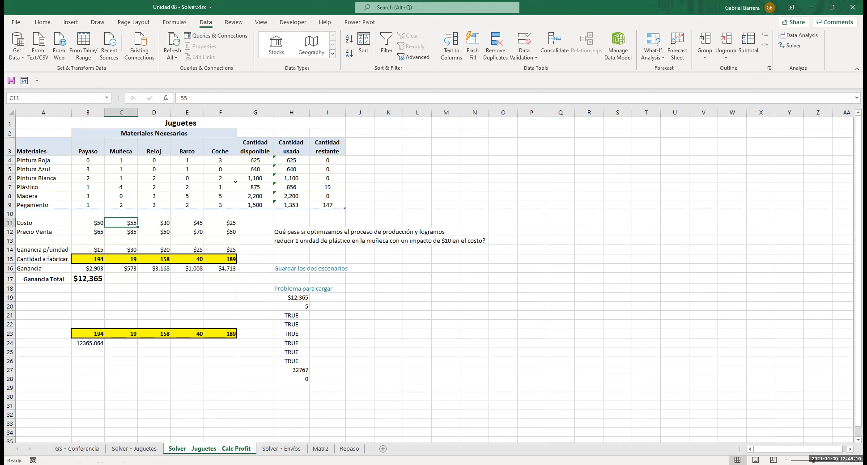
{"action": "type", "text": "45"}
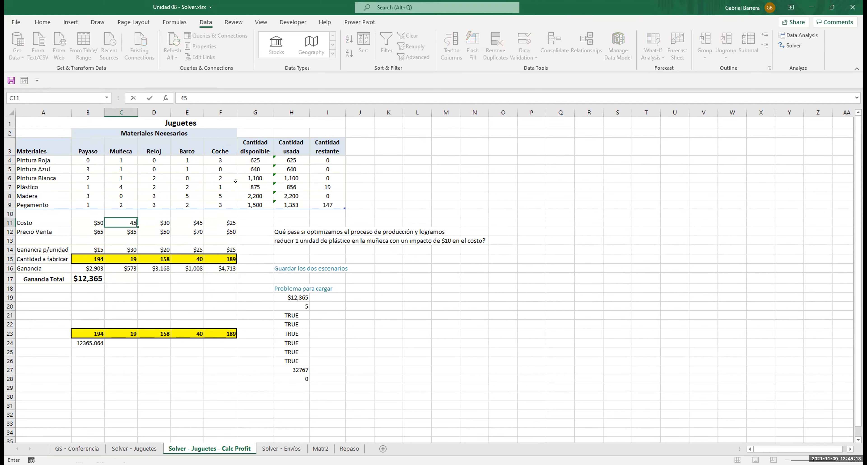
{"action": "key", "text": "Return"}
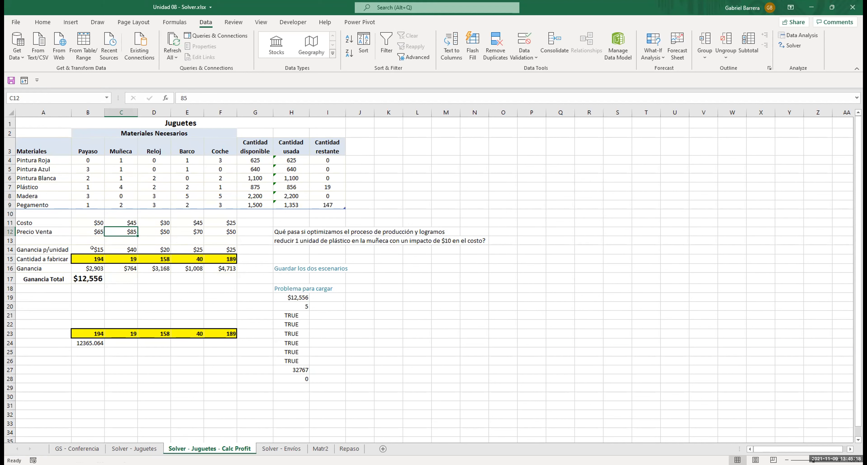
- Run Solver again with the same model for the improved Muñeca scenario and keep the solution
{"action": "left_click", "coordinate": [88, 259]}
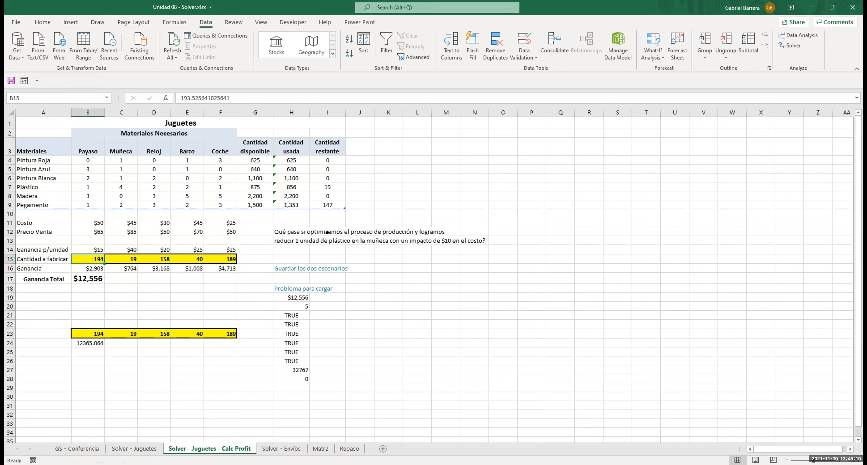
{"action": "left_click", "coordinate": [790, 45]}
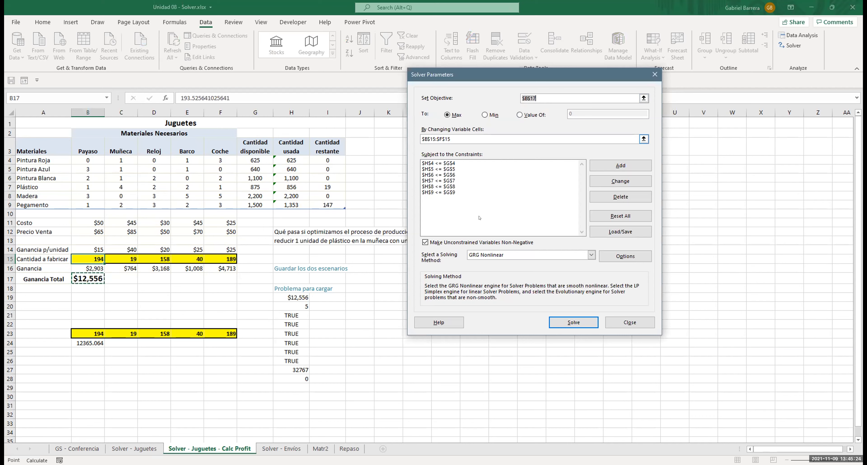
{"action": "left_click", "coordinate": [559, 324]}
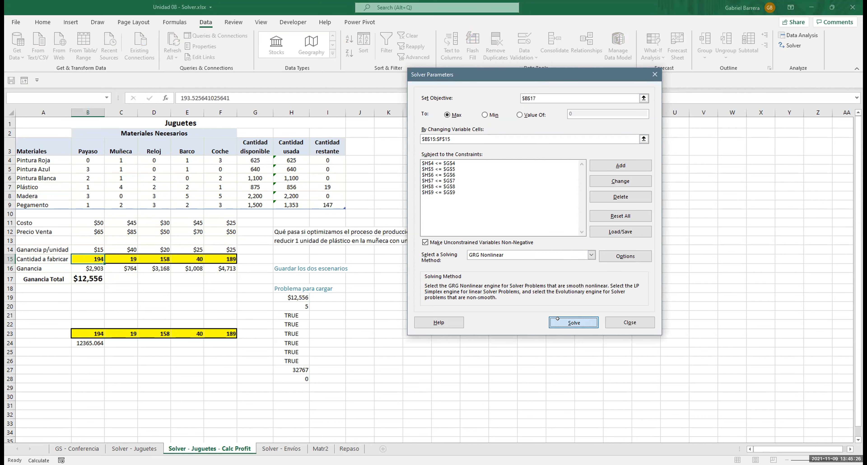
{"action": "left_click", "coordinate": [328, 253]}
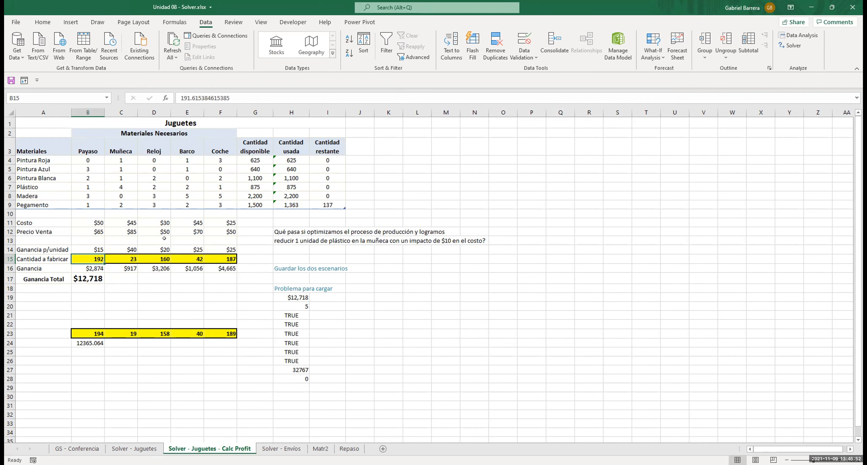
- Review the Muñeca's new production quantity and the total profit against the scenario saved in rows 23 and 24
{"action": "left_click", "coordinate": [122, 257]}
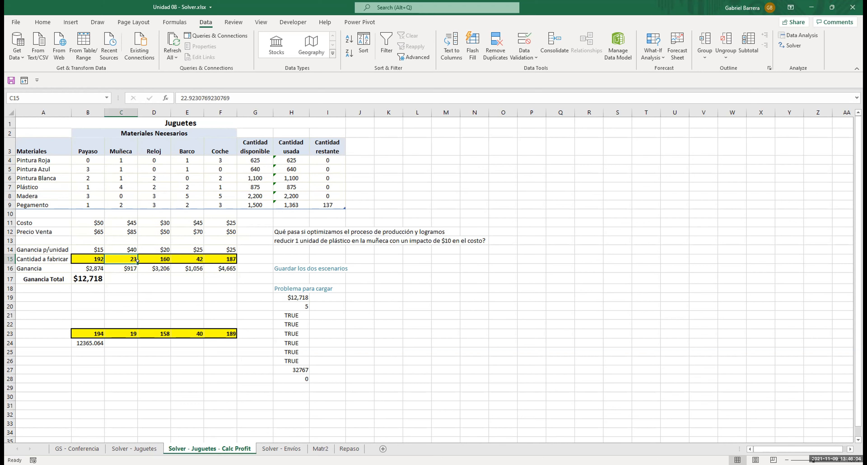
{"action": "left_click", "coordinate": [100, 280]}
{"action": "left_click", "coordinate": [100, 289]}
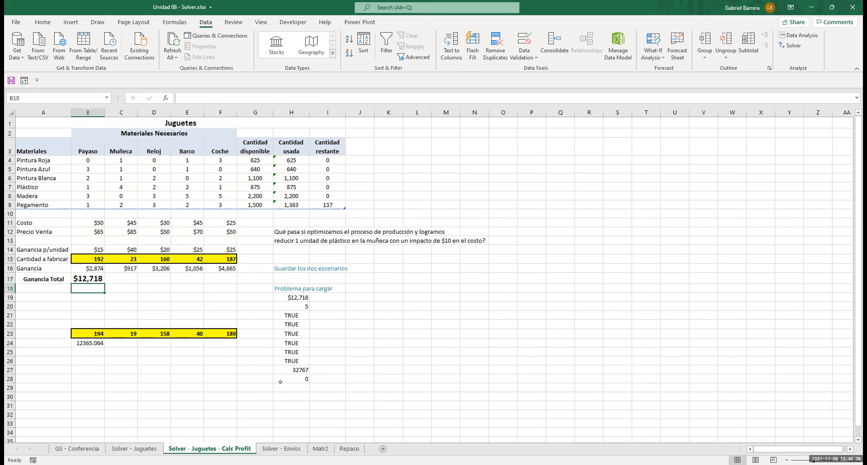
- On the Solver - Envíos sheet, examine the per-unit shipping costs from the BA, La Pampa and Bariloche depots to each city
{"action": "left_click", "coordinate": [277, 449]}
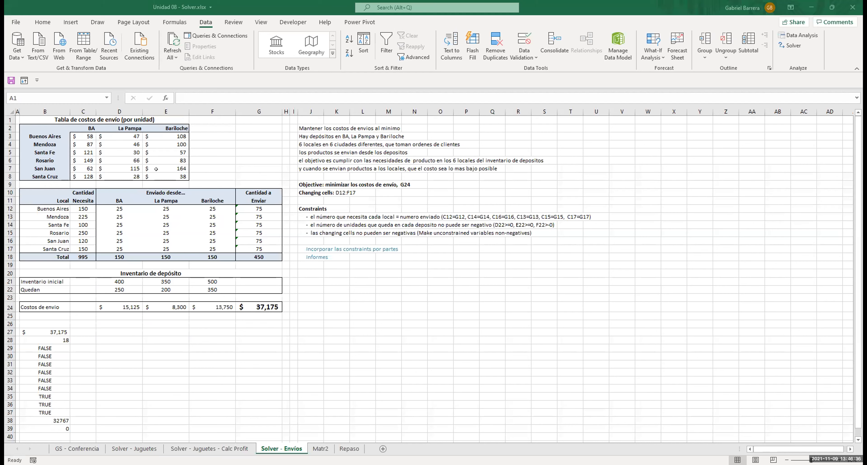
{"action": "left_click_drag", "start_coordinate": [44, 128], "coordinate": [157, 175]}
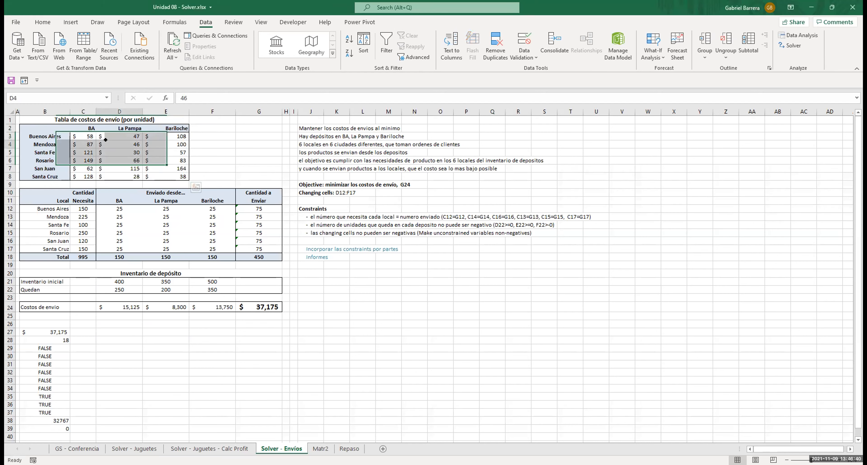
{"action": "left_click", "coordinate": [126, 144]}
{"action": "left_click_drag", "start_coordinate": [93, 125], "coordinate": [151, 120]}
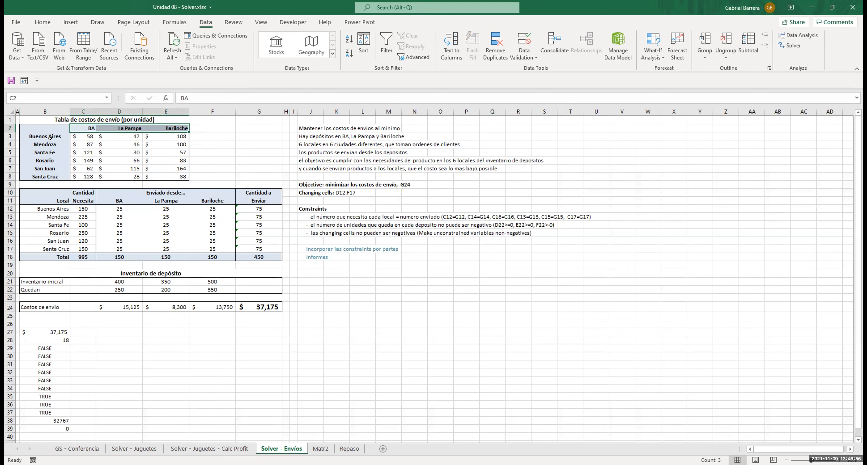
{"action": "left_click_drag", "start_coordinate": [49, 134], "coordinate": [45, 176]}
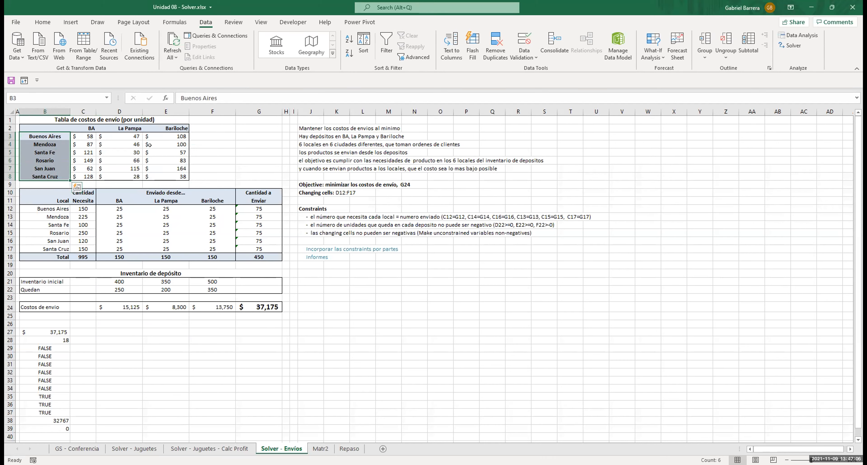
{"action": "left_click_drag", "start_coordinate": [178, 176], "coordinate": [49, 123]}
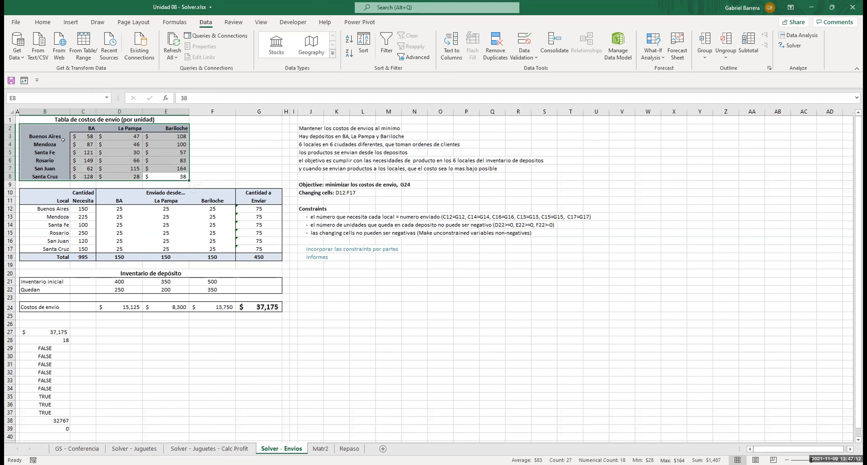
{"action": "left_click", "coordinate": [108, 125]}
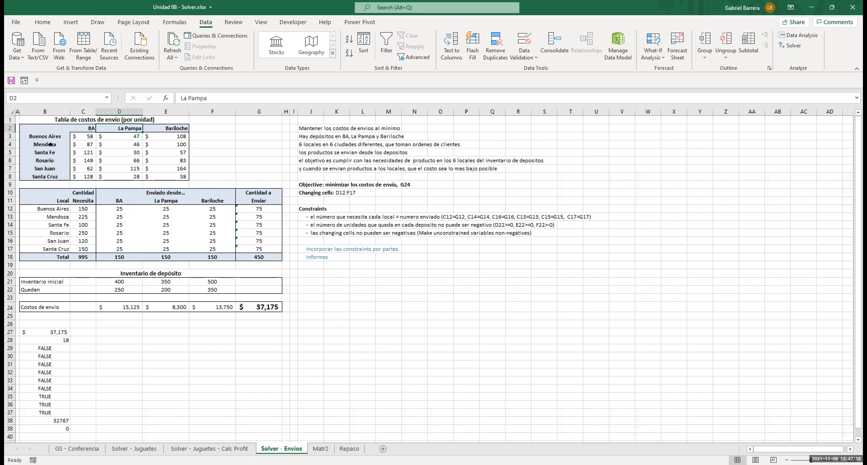
{"action": "left_click", "coordinate": [106, 152]}
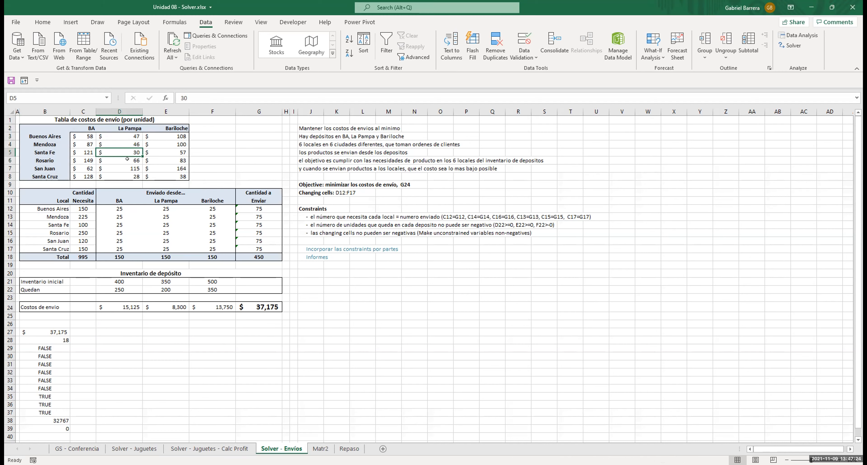
{"action": "left_click", "coordinate": [165, 126]}
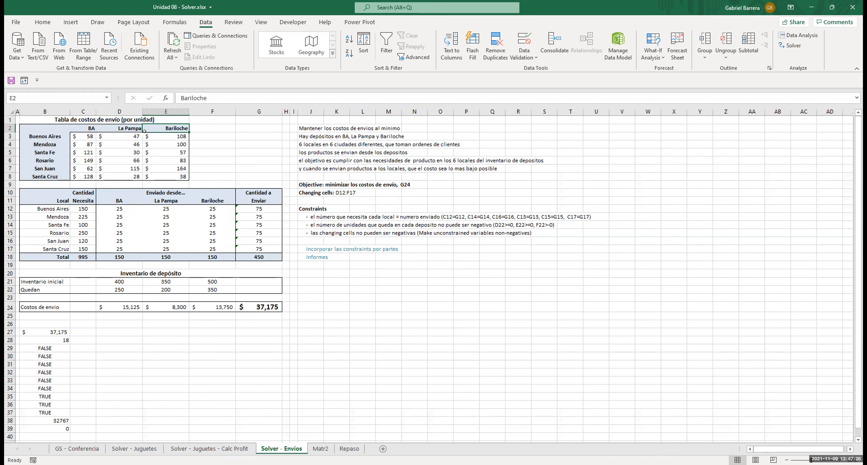
{"action": "left_click", "coordinate": [159, 133]}
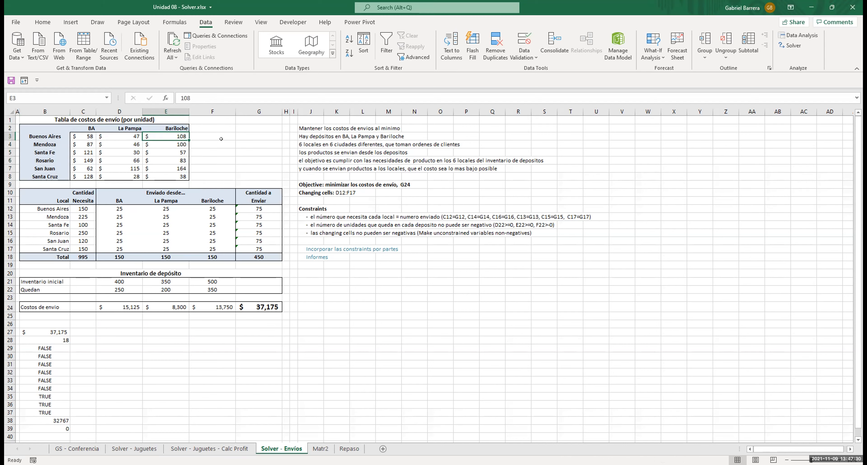
{"action": "left_click_drag", "start_coordinate": [178, 173], "coordinate": [35, 124]}
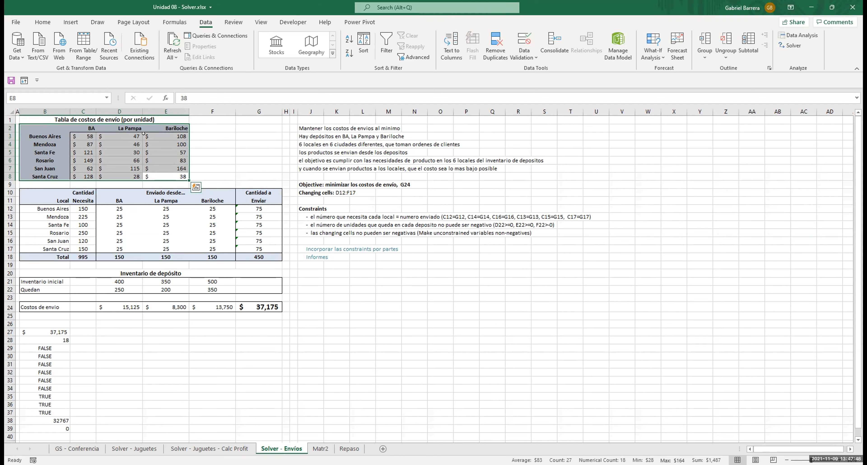
- Examine the shipments table in B10:G18, checking the quantity each store needs and the total in column C
{"action": "left_click", "coordinate": [151, 224]}
{"action": "mouse_move", "coordinate": [50, 194]}
{"action": "left_mouse_down"}
{"action": "mouse_move", "coordinate": [202, 249]}
{"action": "mouse_move", "coordinate": [249, 247]}
{"action": "left_mouse_up"}
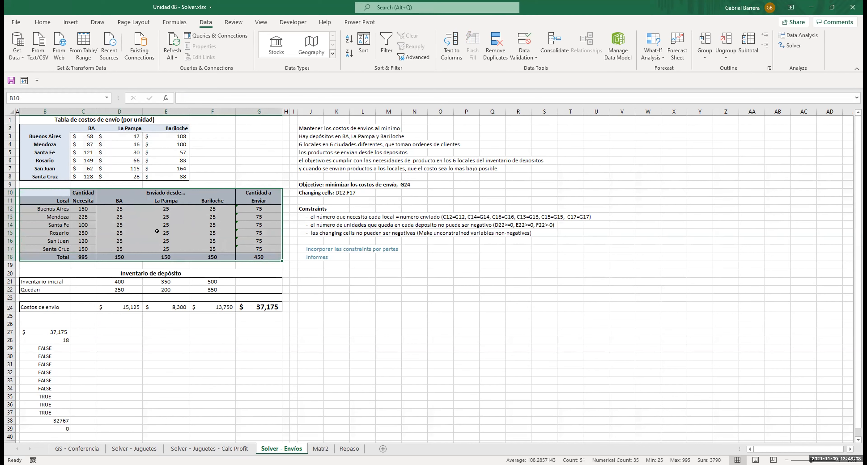
{"action": "left_click", "coordinate": [37, 204]}
{"action": "key", "text": "Right"}
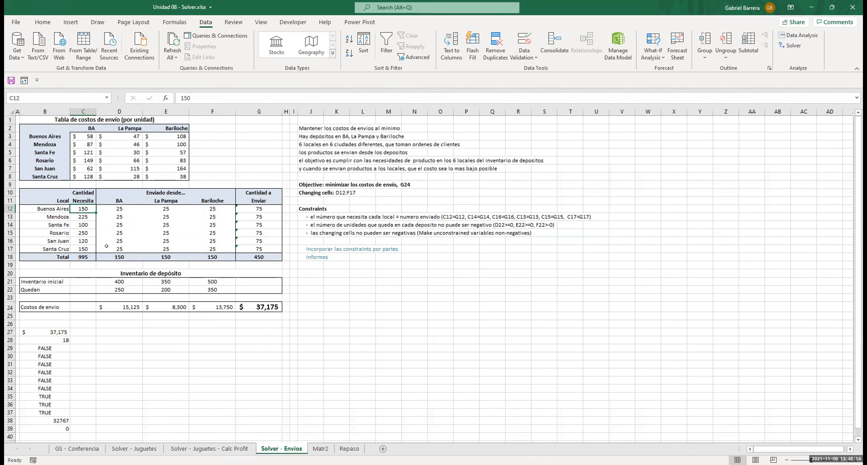
{"action": "key", "text": "Down"}
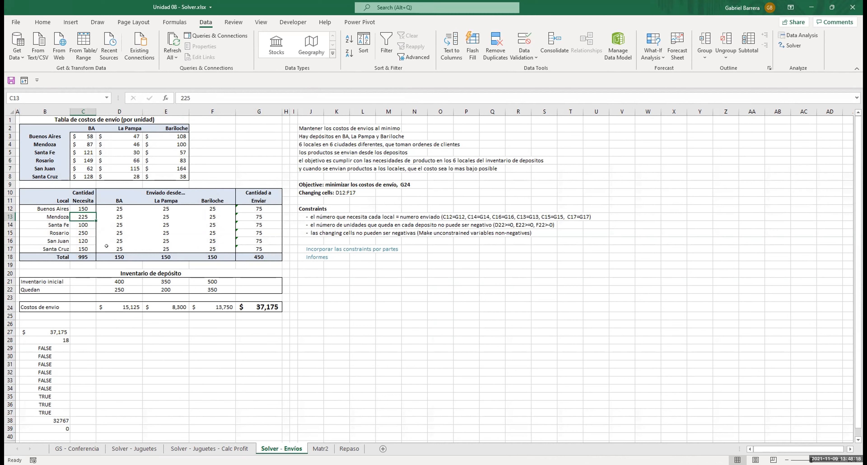
{"action": "key", "text": "Down"}
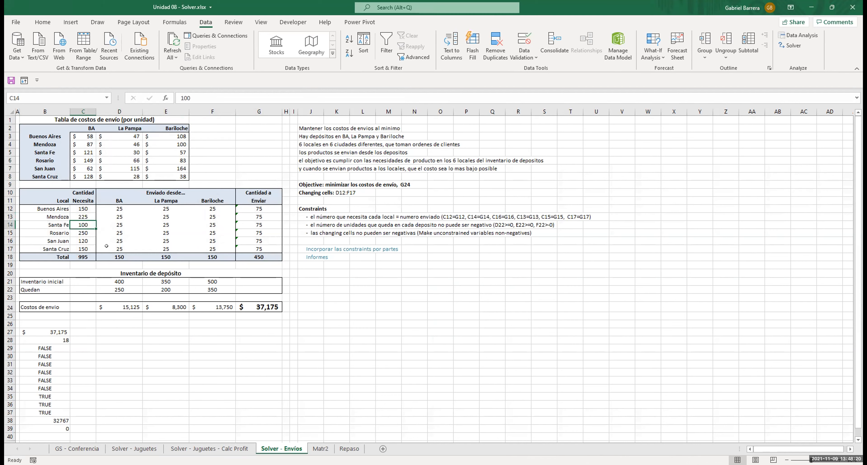
{"action": "key", "text": "Down"}
{"action": "key", "text": "Down"}
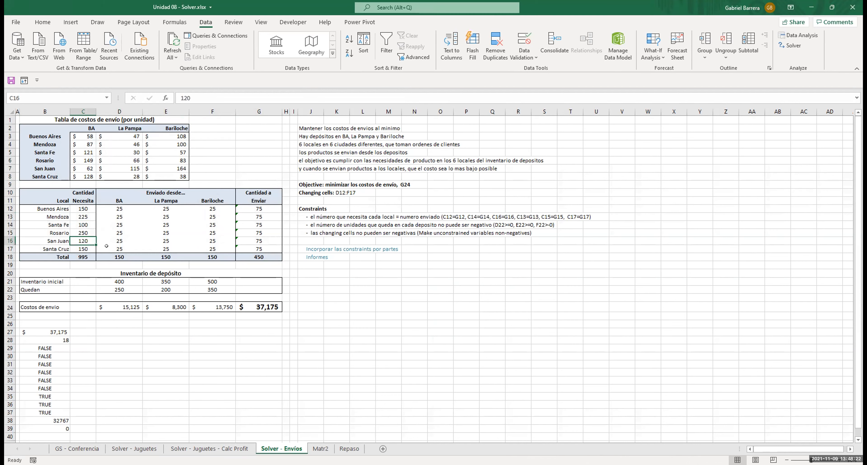
{"action": "key", "text": "Down"}
{"action": "key", "text": "ctrl"}
{"action": "key", "text": "Down"}
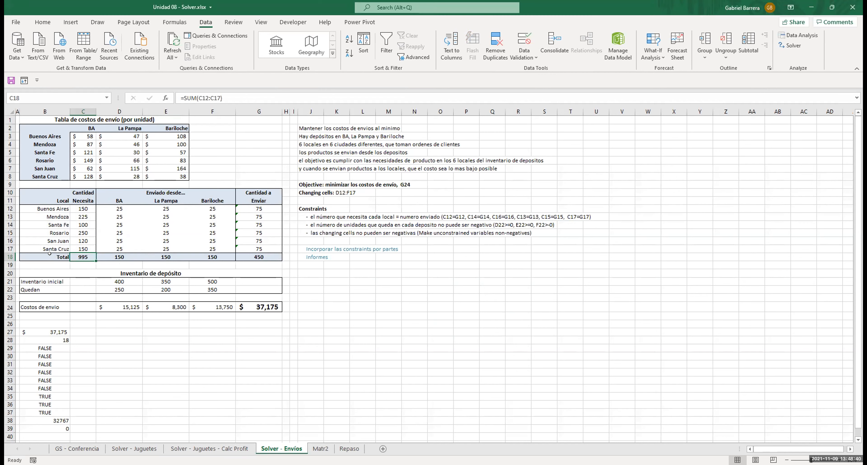
{"action": "left_click_drag", "start_coordinate": [44, 197], "coordinate": [85, 254]}
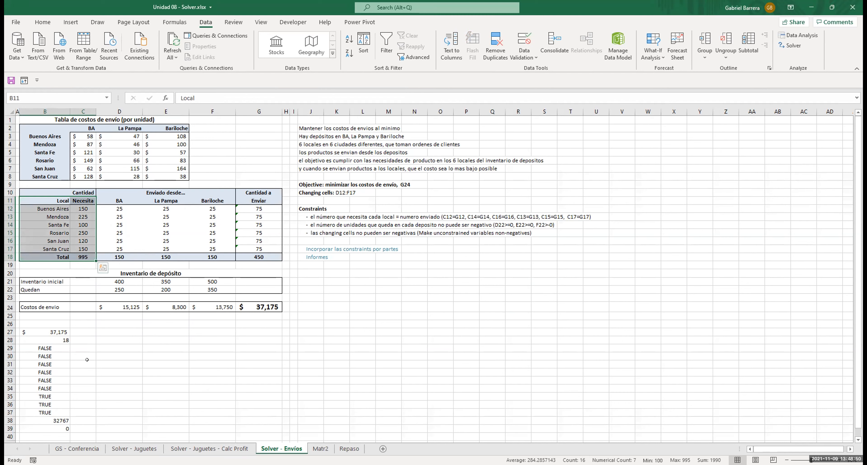
- Check the total shipping cost in G24 and match each depot in row 11 to its initial inventory in D21:F21
{"action": "left_click", "coordinate": [252, 305]}
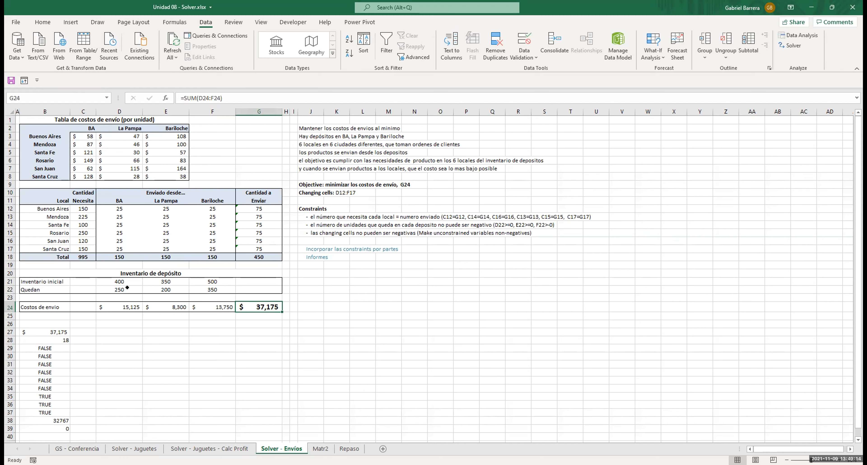
{"action": "left_click", "coordinate": [101, 277]}
{"action": "key", "text": "Down"}
{"action": "key", "text": "Up"}
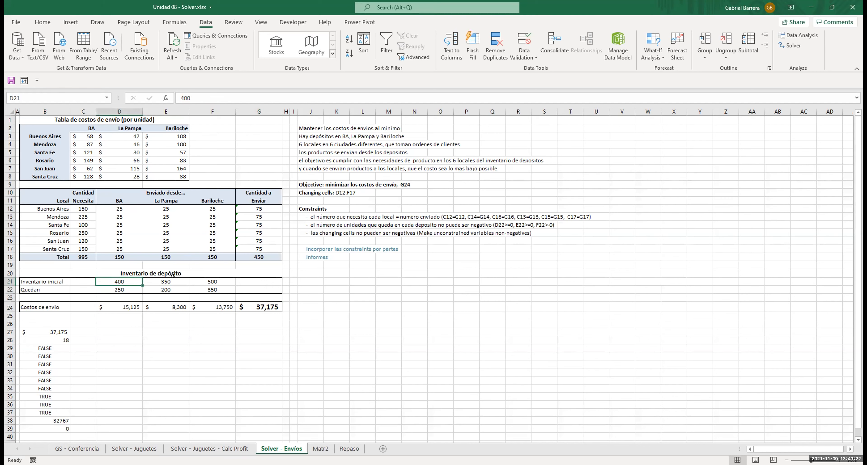
{"action": "left_click", "coordinate": [122, 199]}
{"action": "left_click", "coordinate": [122, 281]}
{"action": "left_click", "coordinate": [157, 198]}
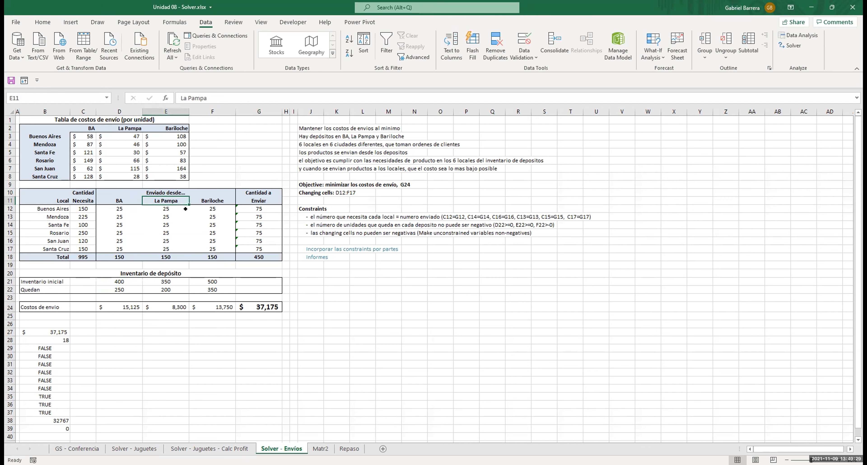
{"action": "left_click", "coordinate": [178, 274]}
{"action": "left_click", "coordinate": [178, 278]}
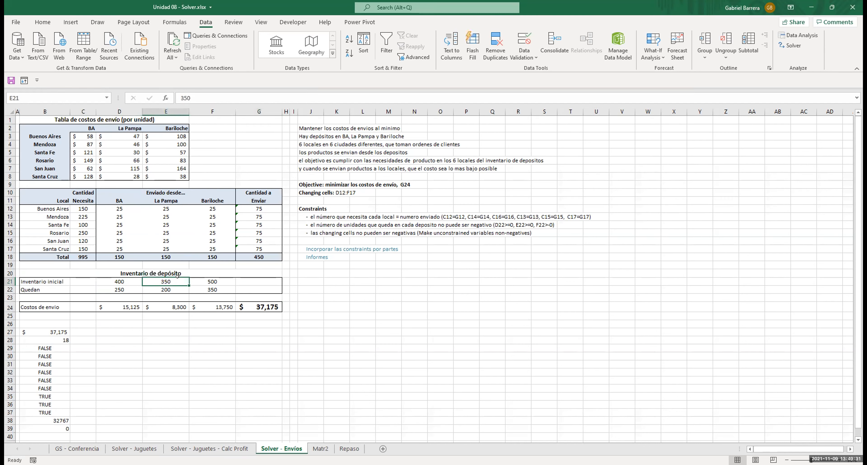
{"action": "left_click", "coordinate": [208, 199]}
{"action": "left_click", "coordinate": [225, 280]}
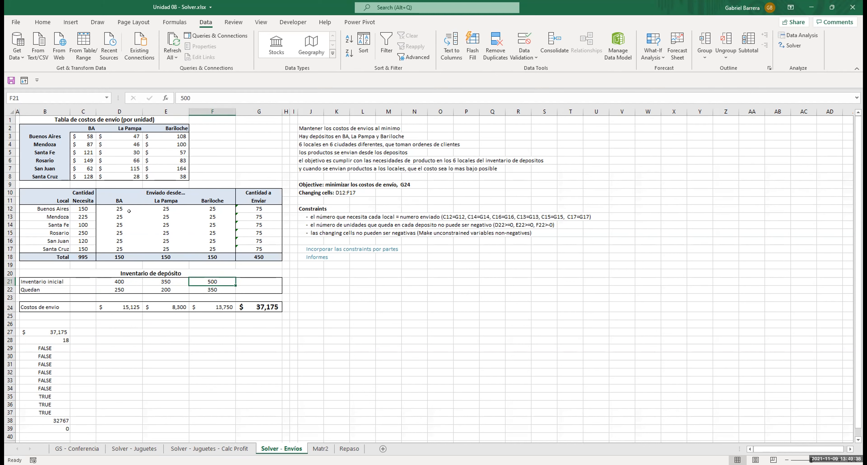
- Highlight the shipped quantities in D12:F17 with a yellow fill to mark them as the changing cells
{"action": "left_click_drag", "start_coordinate": [114, 205], "coordinate": [217, 249]}
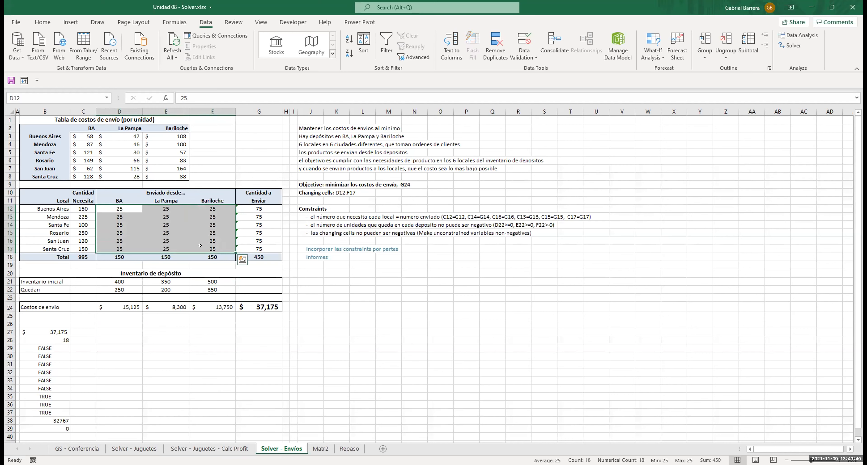
{"action": "left_click", "coordinate": [43, 22]}
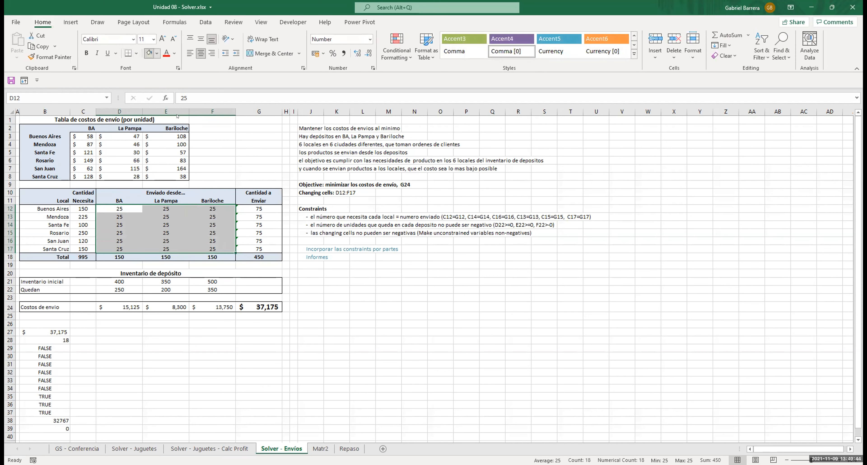
{"action": "left_click", "coordinate": [156, 53]}
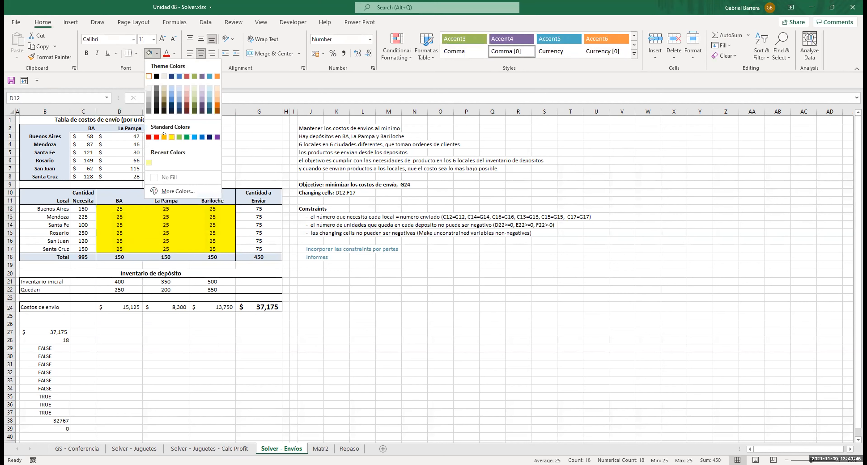
{"action": "left_click", "coordinate": [172, 232]}
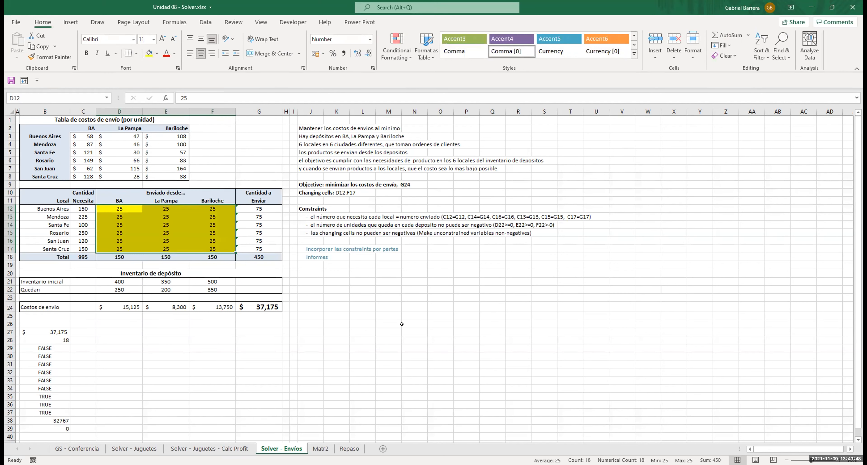
{"action": "left_click", "coordinate": [300, 297]}
{"action": "left_click", "coordinate": [364, 330]}
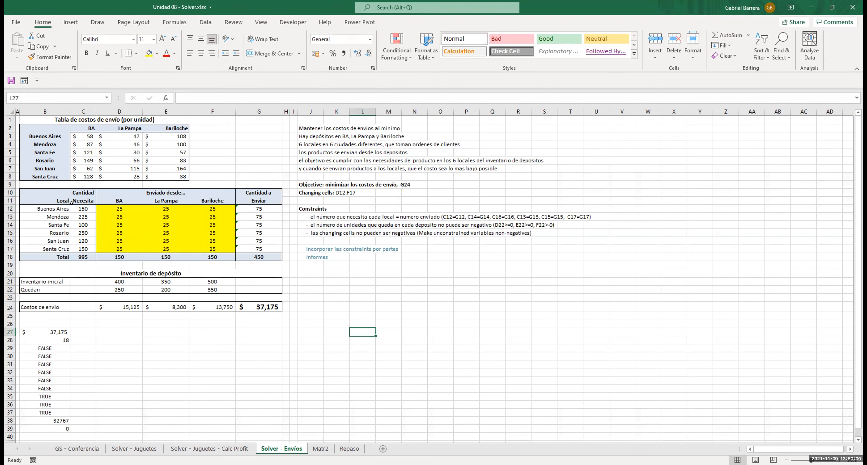
- Check the quantity Buenos Aires needs, the three depot headings in row 11, and Mendoza's shipped quantities in D13:F13
{"action": "left_click", "coordinate": [82, 208]}
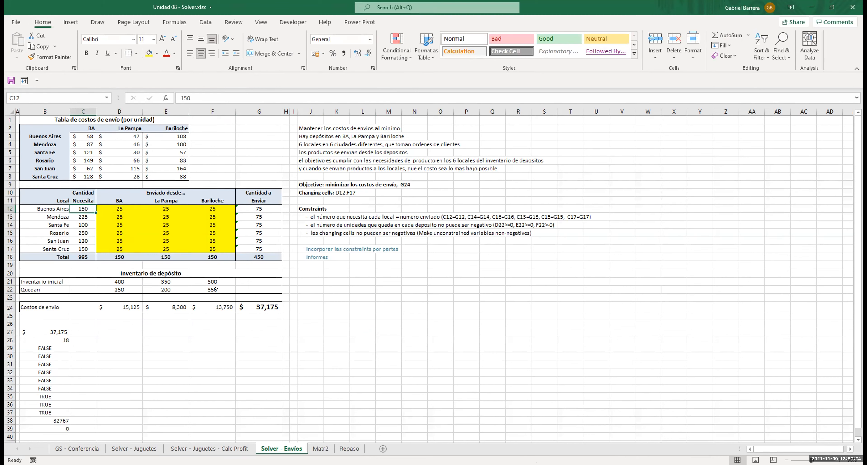
{"action": "left_click", "coordinate": [121, 199]}
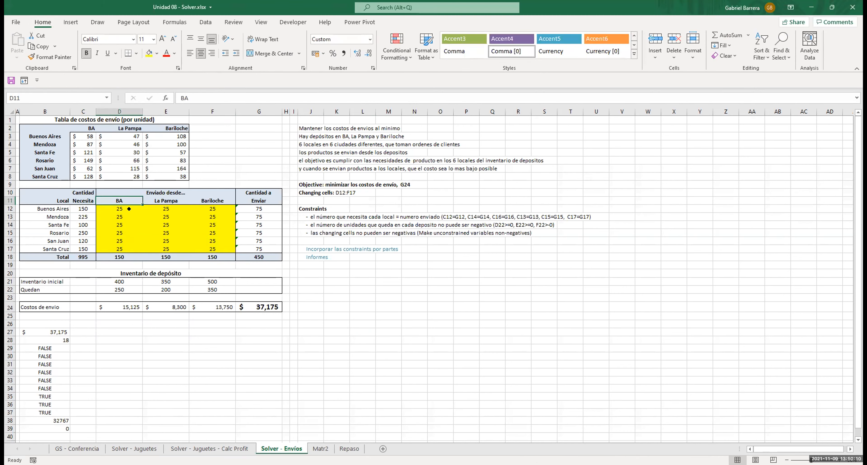
{"action": "left_click", "coordinate": [159, 200]}
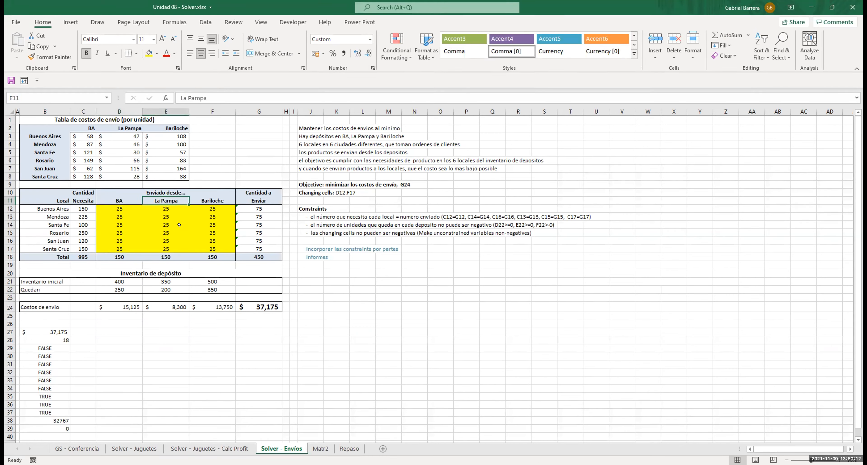
{"action": "left_click", "coordinate": [208, 199]}
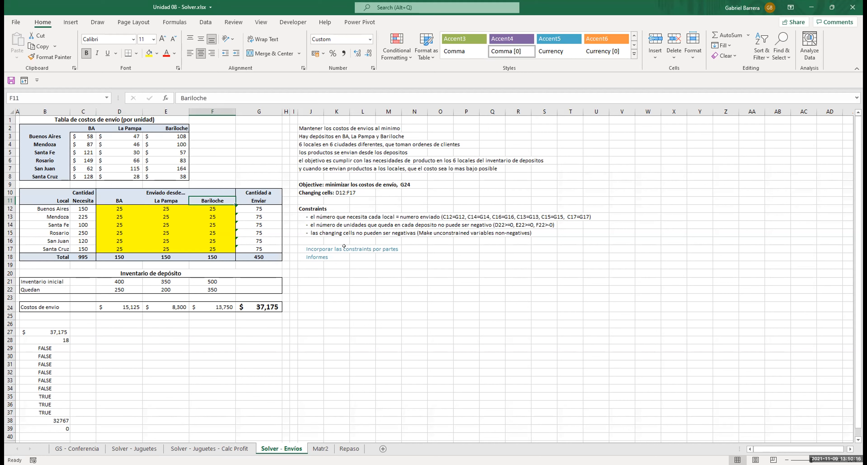
{"action": "left_click", "coordinate": [54, 217]}
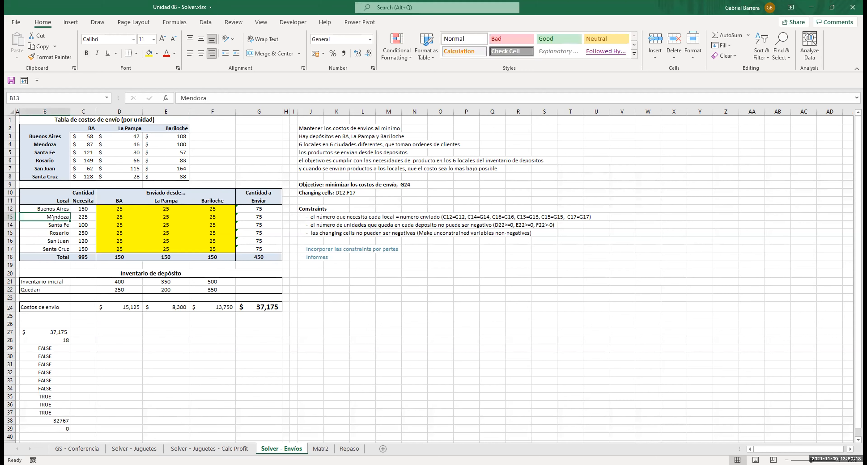
{"action": "left_click", "coordinate": [114, 217]}
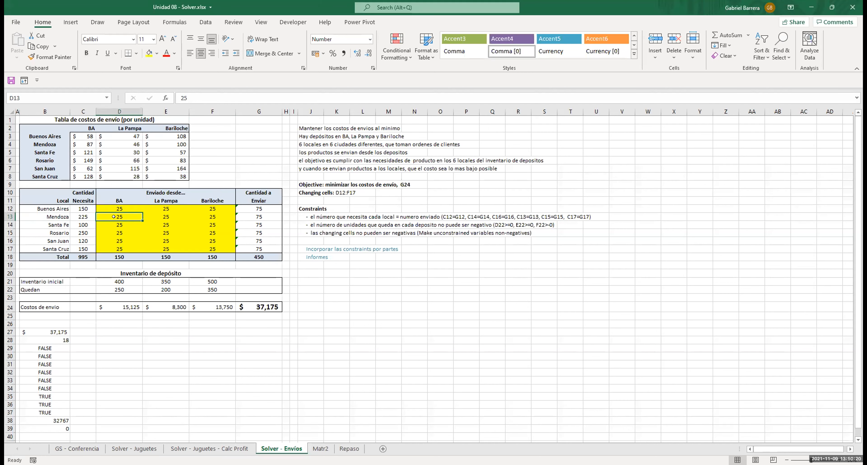
{"action": "key", "text": "Right"}
{"action": "key", "text": "Right"}
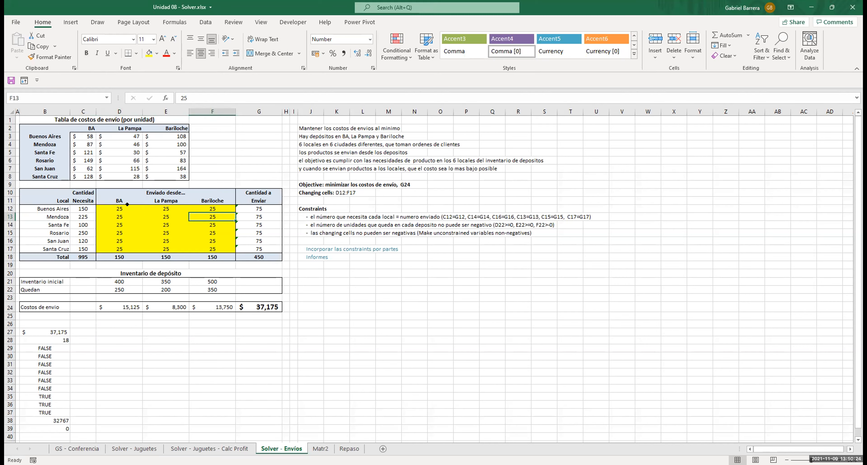
- Review the depots' initial inventory in D21:F21 and the total shipping cost formula in G24
{"action": "left_click_drag", "start_coordinate": [128, 275], "coordinate": [201, 276]}
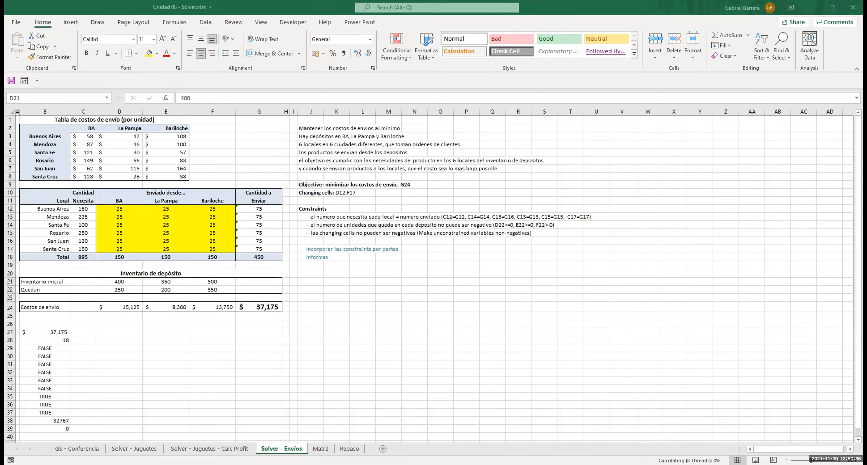
{"action": "left_click", "coordinate": [307, 308]}
{"action": "left_click", "coordinate": [267, 307]}
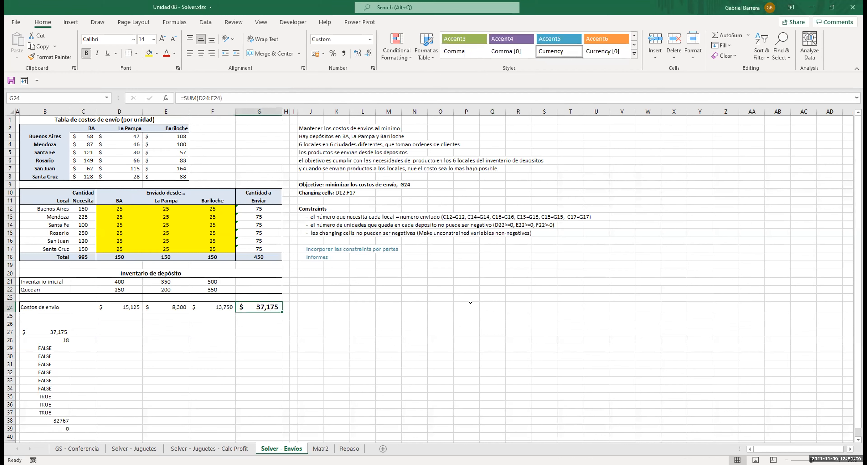
{"action": "left_click", "coordinate": [322, 307]}
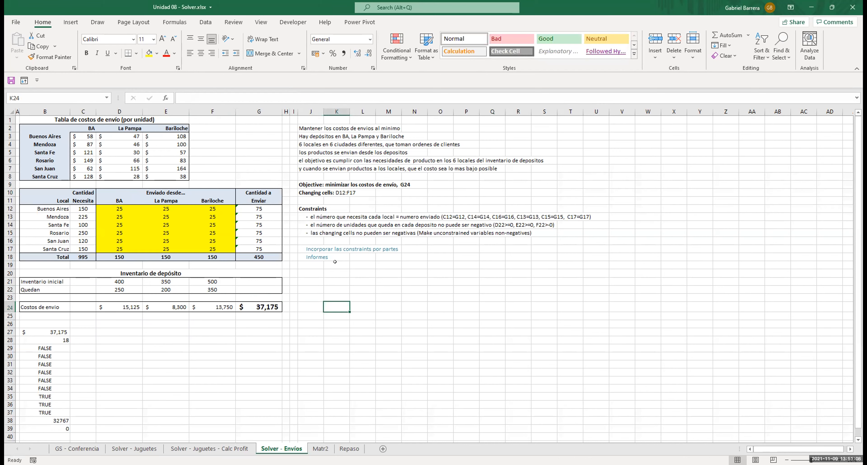
- Start Solver with G24 as the objective and D12:F17 as the changing variable cells
{"action": "left_click_drag", "start_coordinate": [114, 206], "coordinate": [199, 246]}
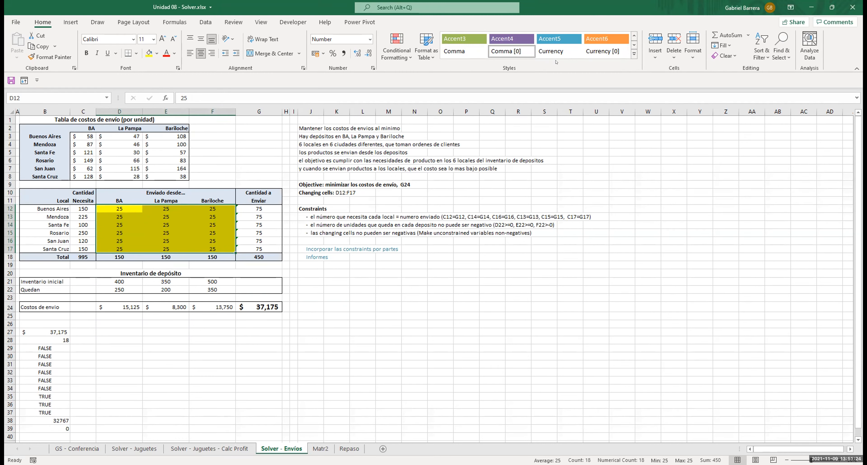
{"action": "left_click", "coordinate": [205, 22]}
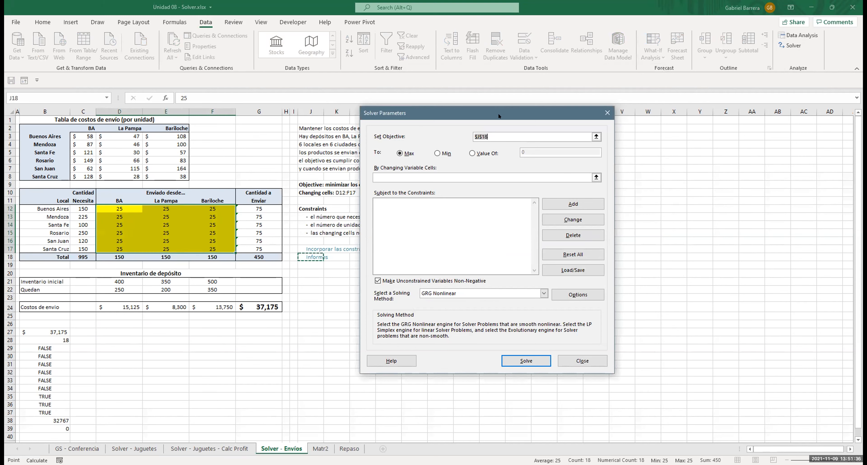
{"action": "left_click", "coordinate": [264, 305]}
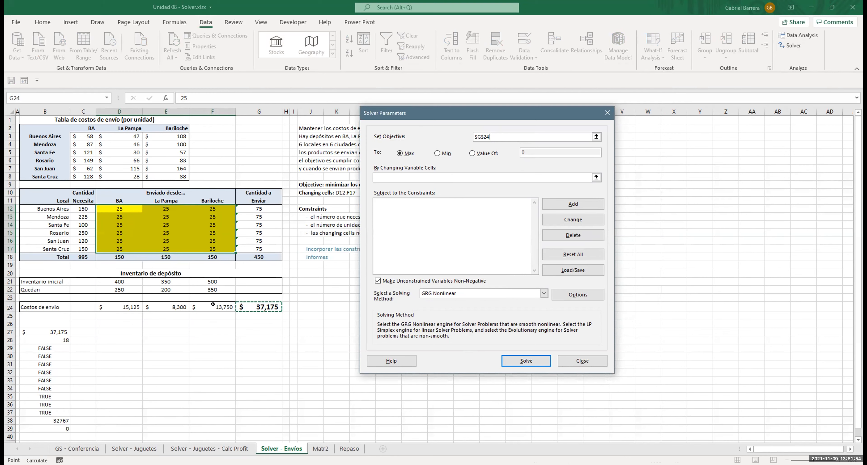
{"action": "left_click", "coordinate": [401, 174]}
{"action": "left_click", "coordinate": [121, 204]}
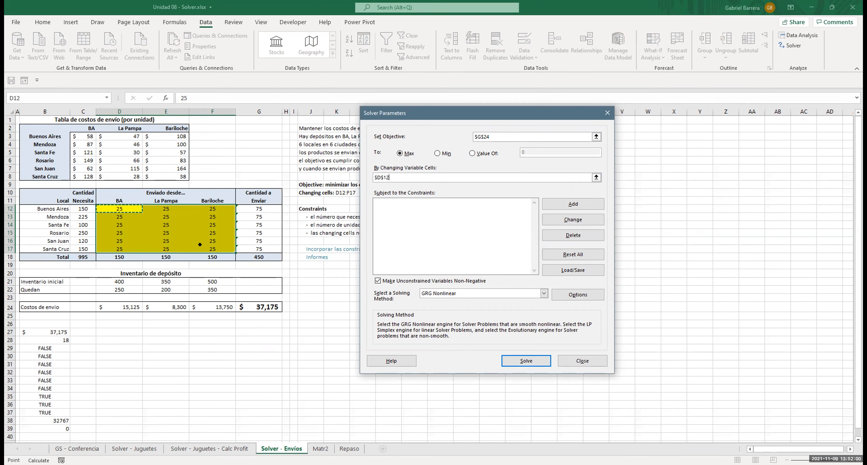
{"action": "left_click", "coordinate": [227, 248]}
{"action": "left_click", "coordinate": [114, 209]}
{"action": "left_click", "coordinate": [202, 246], "text": "shift"}
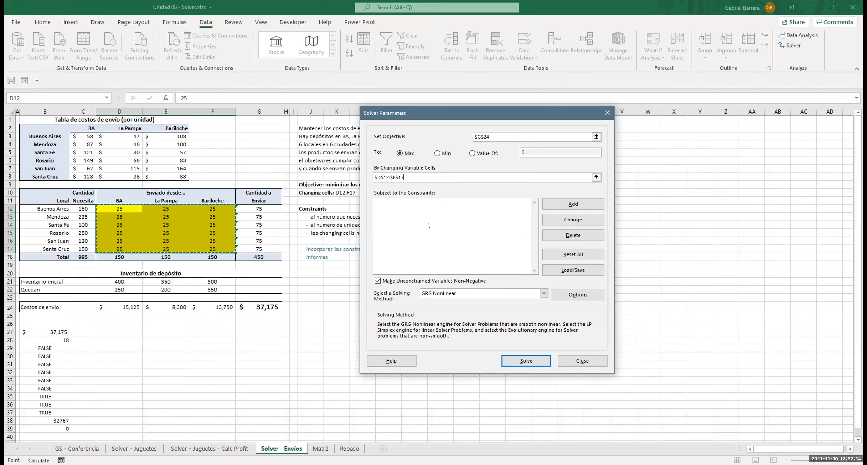
- Run Solver without constraints, then restore the original values and return to the Solver parameters
{"action": "left_click", "coordinate": [518, 359]}
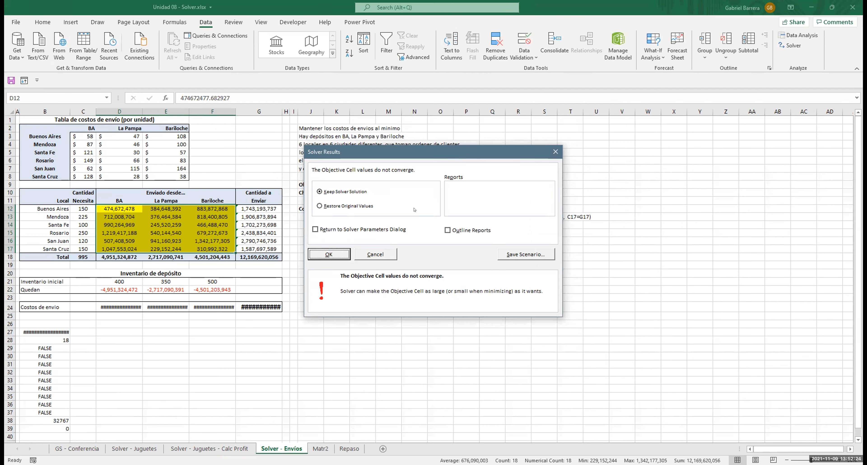
{"action": "left_click", "coordinate": [341, 229]}
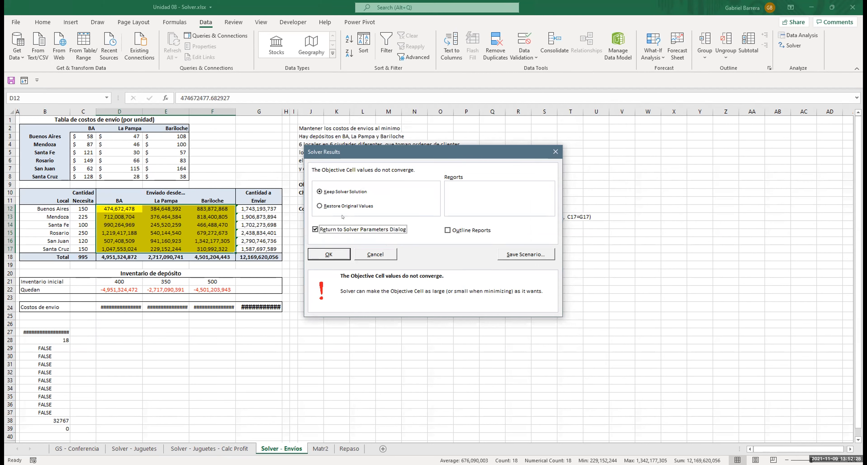
{"action": "left_click", "coordinate": [343, 208]}
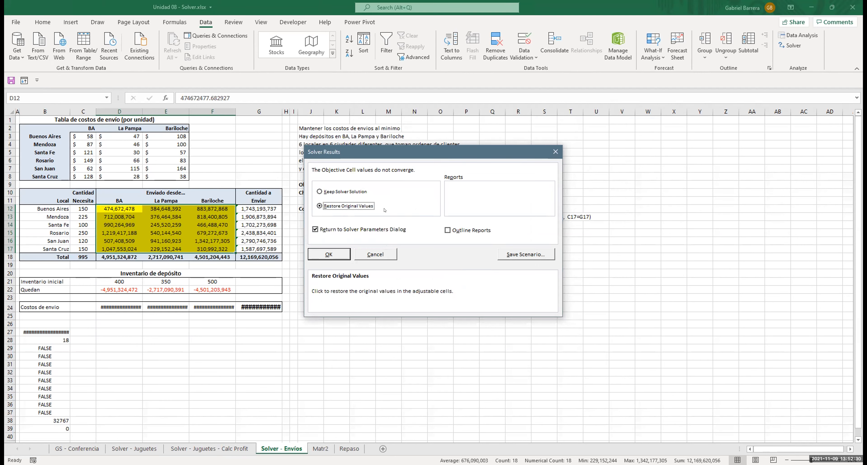
{"action": "left_click", "coordinate": [328, 254]}
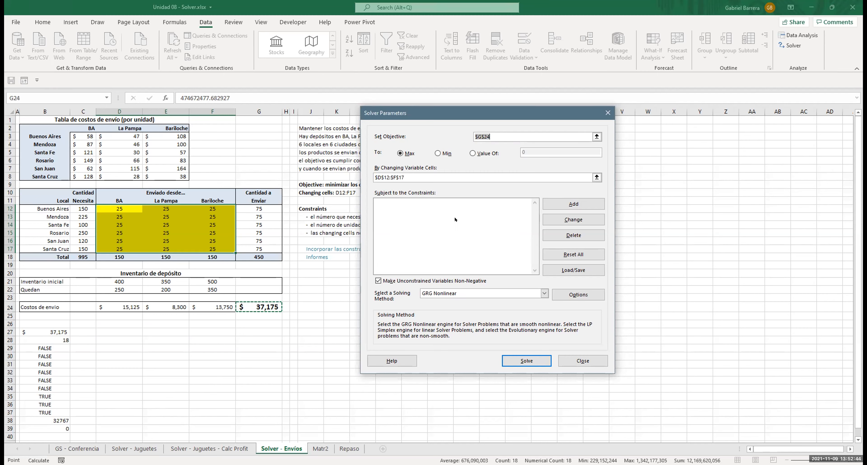
{"action": "left_click", "coordinate": [80, 206]}
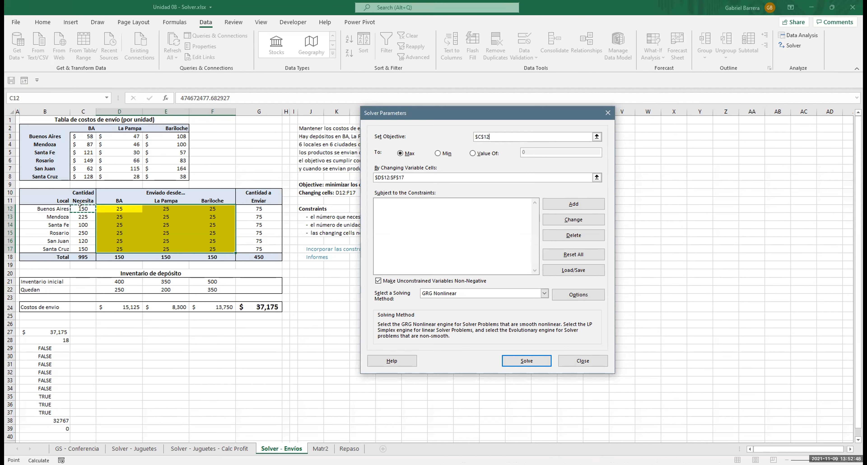
{"action": "left_click", "coordinate": [257, 206]}
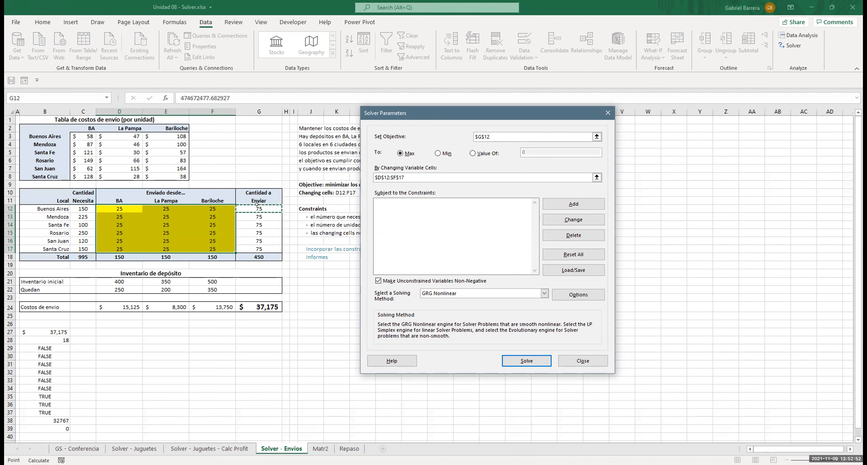
{"action": "left_click", "coordinate": [264, 305]}
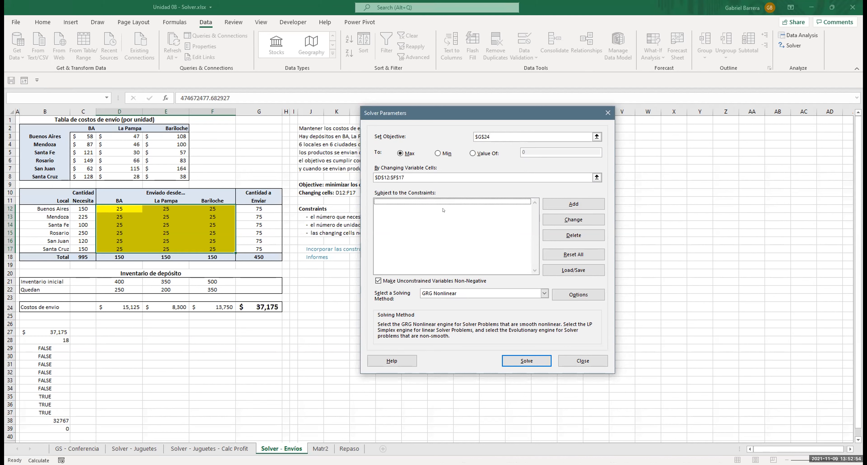
- Add the Buenos Aires and Mendoza demand constraints to Solver: G12 <= C12 and G13 <= C13
{"action": "left_click", "coordinate": [582, 202]}
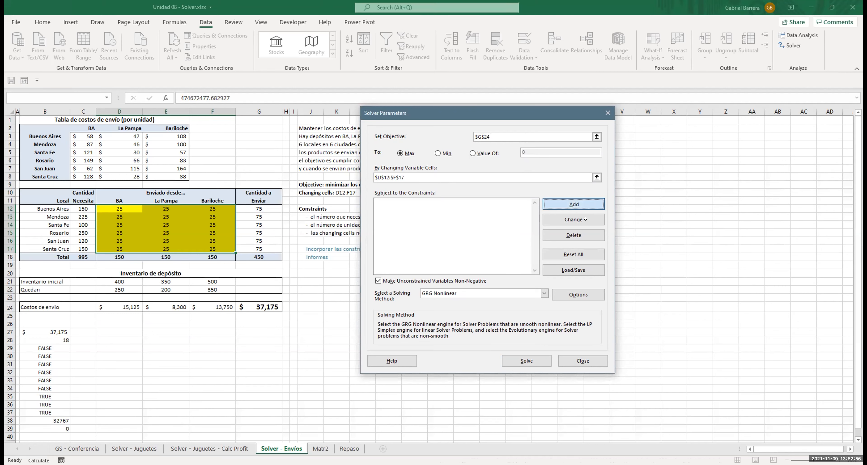
{"action": "left_click", "coordinate": [258, 204]}
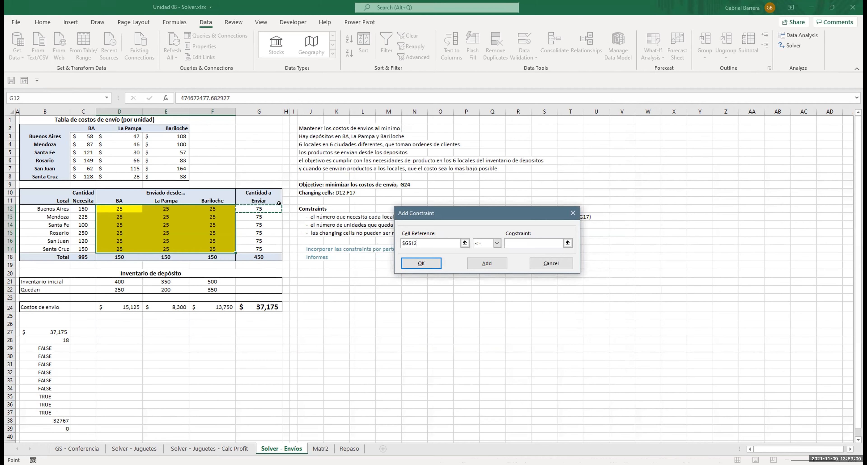
{"action": "left_click", "coordinate": [530, 243]}
{"action": "left_click", "coordinate": [81, 209]}
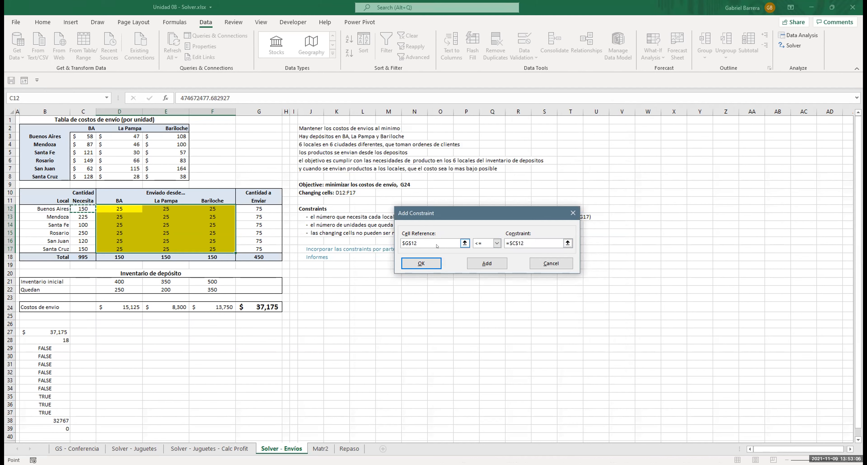
{"action": "left_click", "coordinate": [487, 264]}
{"action": "left_click", "coordinate": [265, 217]}
{"action": "left_click", "coordinate": [534, 243]}
{"action": "left_click", "coordinate": [79, 216]}
{"action": "left_click", "coordinate": [487, 263]}
- Add the Santa Fe and Rosario demand constraints: G14 <= C14 and G15 <= C15
{"action": "left_click", "coordinate": [264, 223]}
{"action": "key", "text": "Tab"}
{"action": "key", "text": "Tab"}
{"action": "left_click", "coordinate": [80, 224]}
{"action": "key", "text": "Tab"}
{"action": "key", "text": "Tab"}
{"action": "key", "text": "Return"}
{"action": "left_click", "coordinate": [266, 232]}
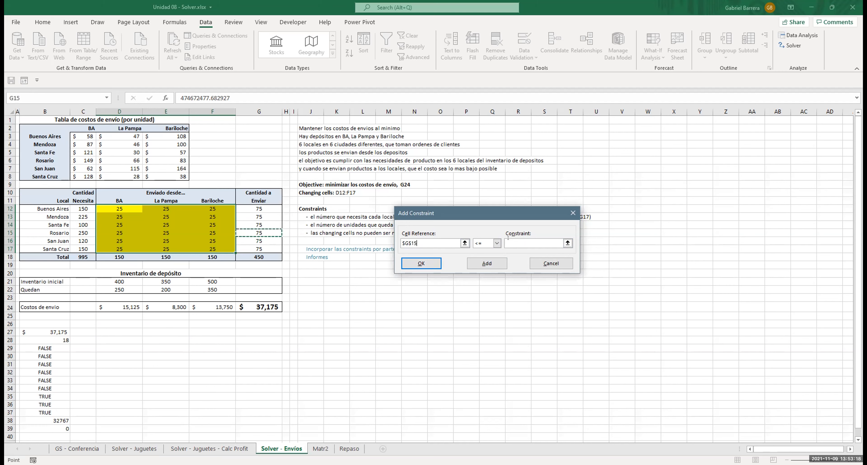
{"action": "left_click", "coordinate": [80, 231]}
{"action": "key", "text": "Tab"}
{"action": "key", "text": "Tab"}
{"action": "key", "text": "Return"}
- Add the San Juan and Santa Cruz demand constraints, G16 <= C16 and G17 <= C17, and return to the Solver parameters
{"action": "left_click", "coordinate": [256, 239]}
{"action": "left_click", "coordinate": [73, 239]}
{"action": "key", "text": "Tab"}
{"action": "key", "text": "Tab"}
{"action": "key", "text": "Return"}
{"action": "left_click", "coordinate": [257, 247]}
{"action": "left_click", "coordinate": [515, 243]}
{"action": "left_click", "coordinate": [78, 247]}
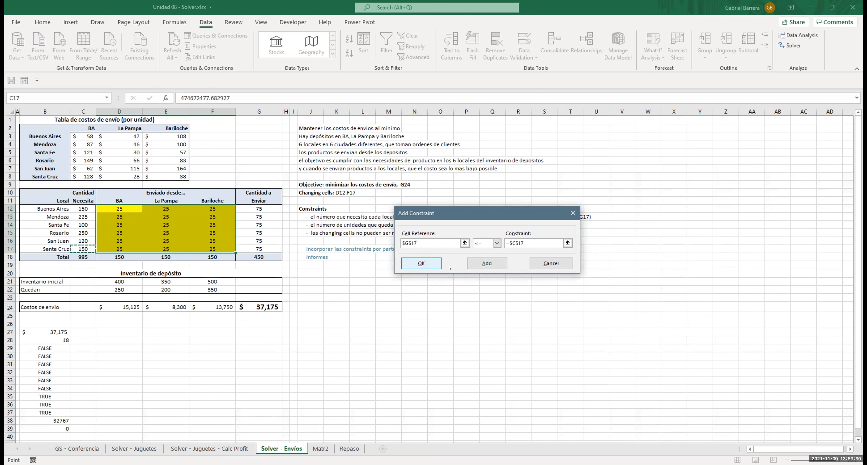
{"action": "left_click", "coordinate": [421, 262]}
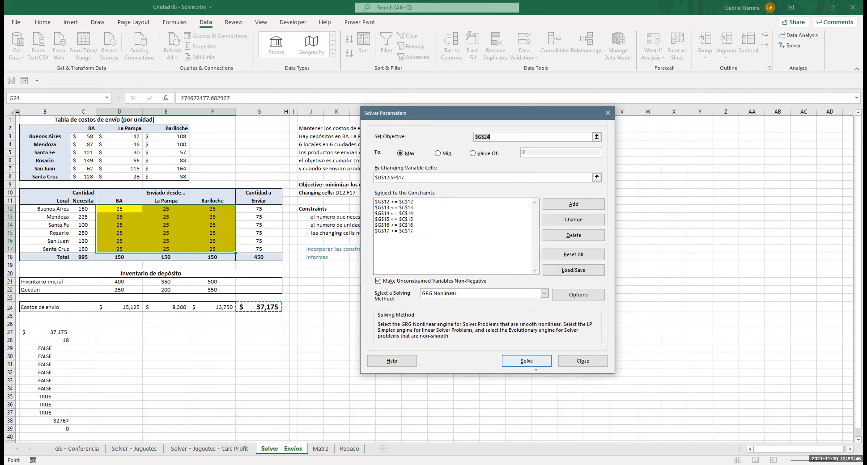
- Solve with the six store constraints, then restore the original values and return to the Solver parameters
{"action": "left_click", "coordinate": [528, 359]}
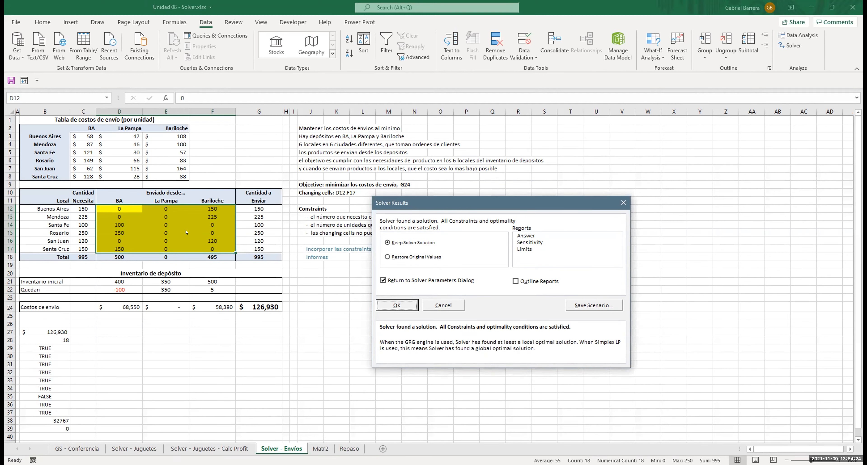
{"action": "left_click", "coordinate": [389, 256]}
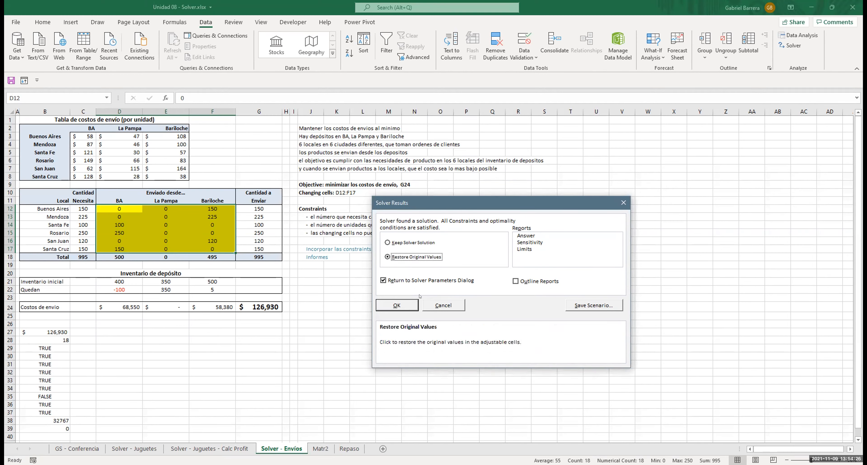
{"action": "left_click", "coordinate": [398, 304]}
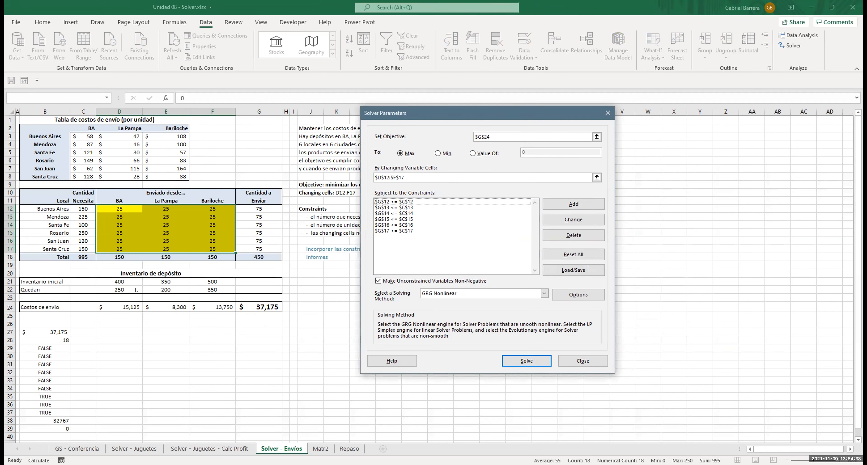
- Add a constraint keeping the BA depot's remaining inventory non-negative: D22 >= 0
{"action": "left_click", "coordinate": [571, 204]}
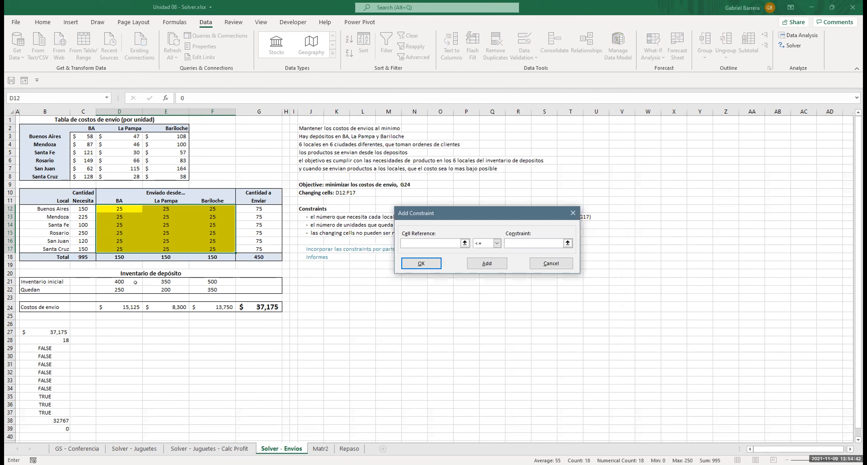
{"action": "left_click", "coordinate": [120, 289]}
{"action": "left_click", "coordinate": [492, 241]}
{"action": "left_click", "coordinate": [486, 262]}
{"action": "left_click", "coordinate": [516, 242]}
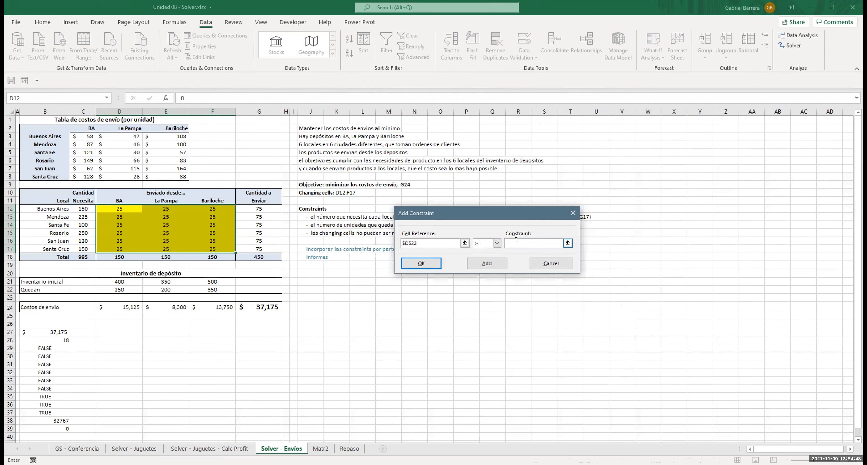
{"action": "type", "text": "0"}
{"action": "left_click", "coordinate": [487, 263]}
- Add a constraint keeping the La Pampa depot's remaining inventory non-negative: E22 >= 0
{"action": "left_click", "coordinate": [157, 288]}
{"action": "left_click", "coordinate": [496, 243]}
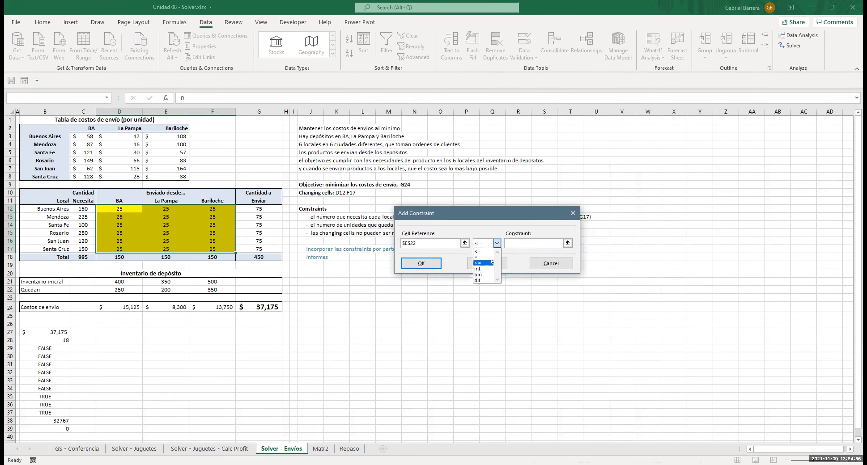
{"action": "left_click", "coordinate": [484, 262]}
{"action": "left_click", "coordinate": [544, 240]}
{"action": "type", "text": "=$E$"}
{"action": "key", "text": "BackSpace"}
{"action": "key", "text": "BackSpace"}
{"action": "key", "text": "BackSpace"}
{"action": "type", "text": "0"}
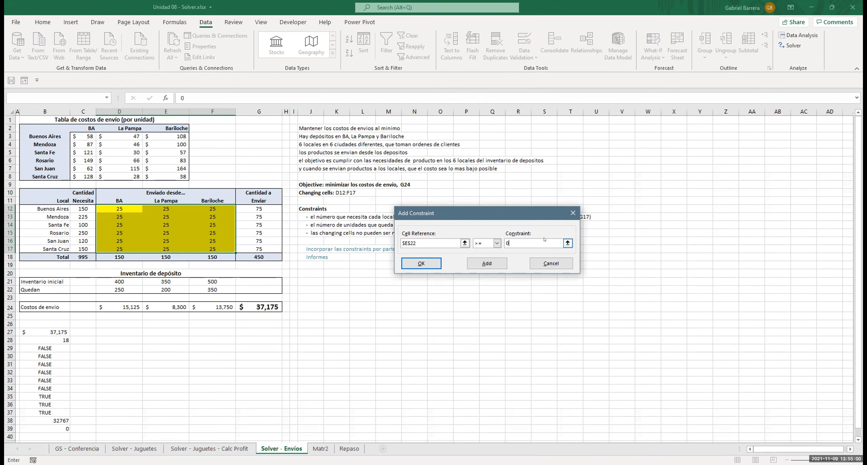
{"action": "left_click", "coordinate": [492, 261]}
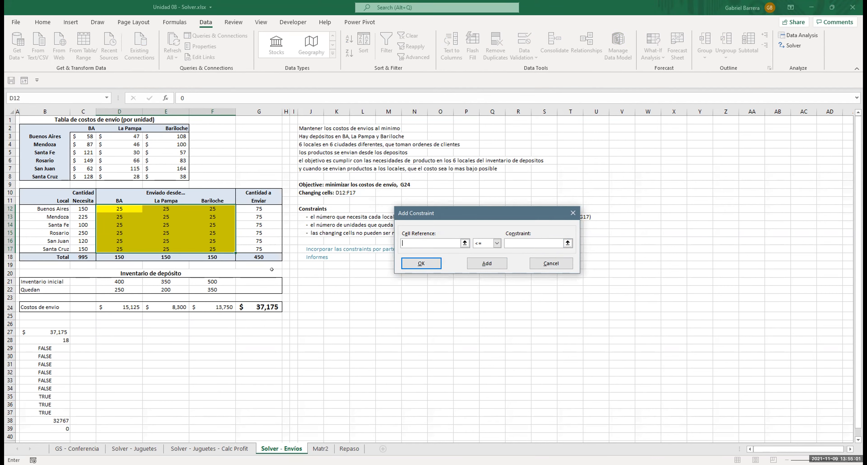
- Add the Bariloche depot inventory constraint F22 >= 0 and return to the Solver parameters to review the constraint list
{"action": "left_click", "coordinate": [206, 288]}
{"action": "left_click", "coordinate": [496, 243]}
{"action": "left_click", "coordinate": [521, 238]}
{"action": "left_click", "coordinate": [421, 262]}
{"action": "left_click", "coordinate": [405, 212]}
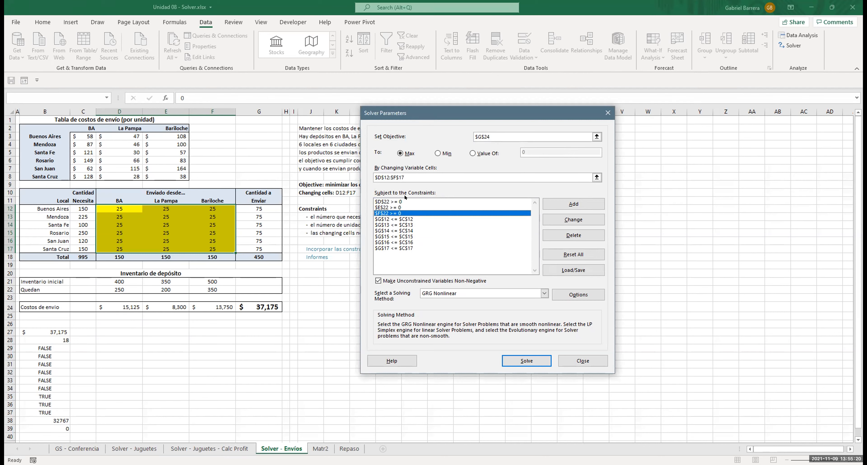
{"action": "key", "text": "Down"}
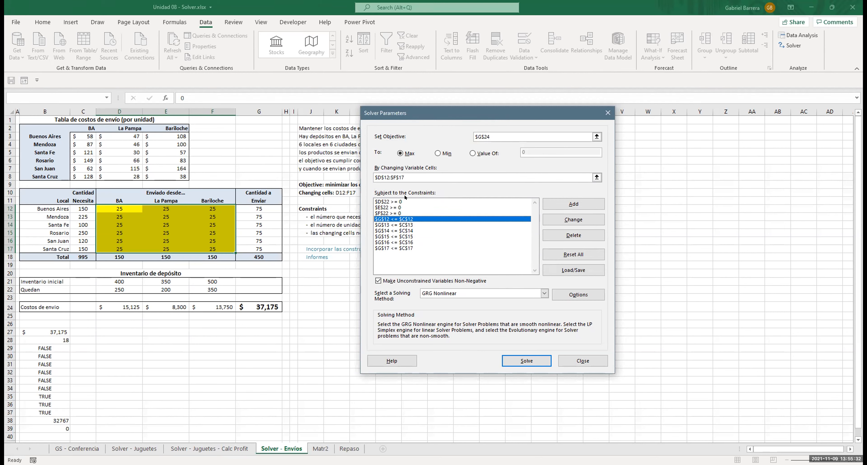
- Set the objective to Min and solve, restoring the original values and returning to the Solver parameters
{"action": "left_click", "coordinate": [442, 153]}
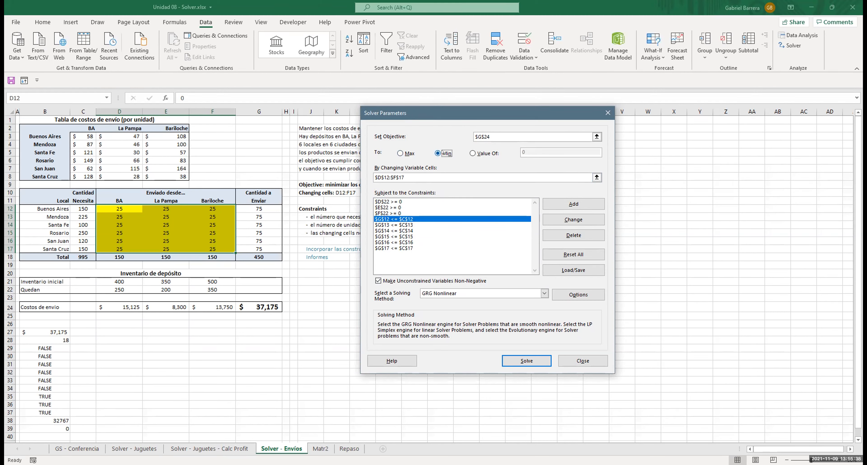
{"action": "key", "text": "Return"}
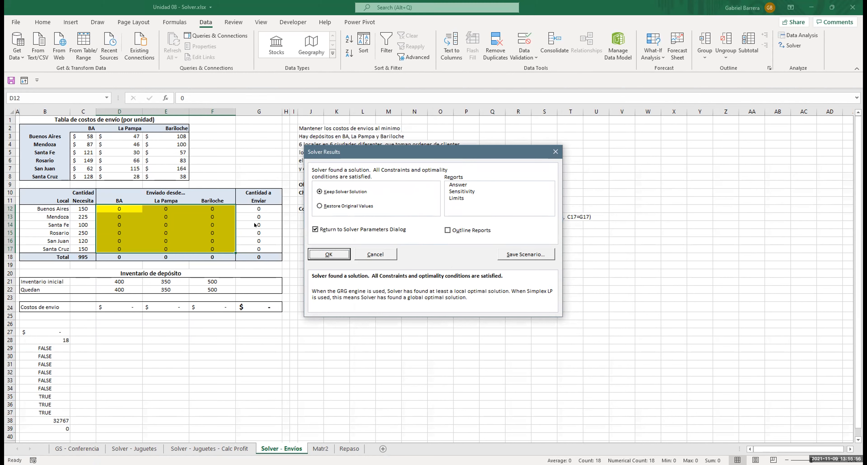
{"action": "left_click", "coordinate": [326, 209]}
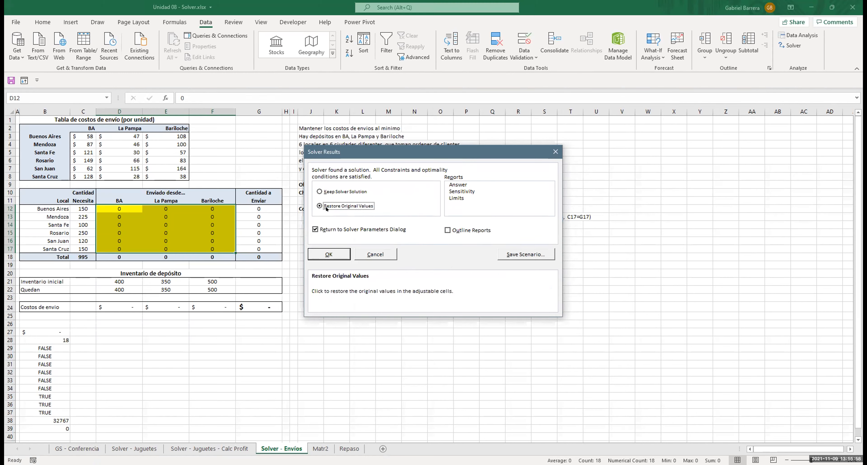
{"action": "left_click", "coordinate": [329, 255]}
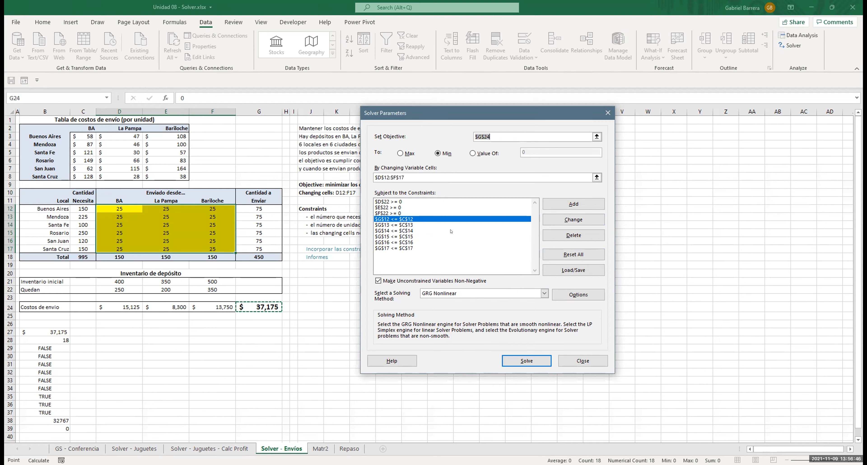
{"action": "left_click", "coordinate": [470, 291]}
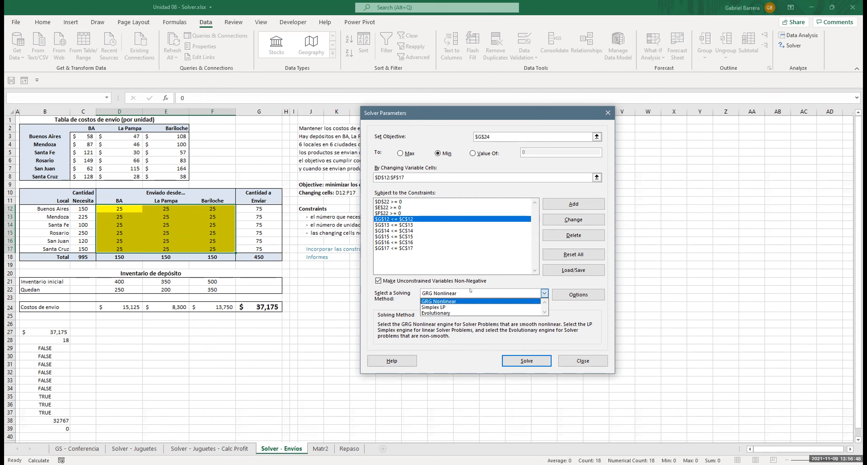
{"action": "left_click", "coordinate": [470, 291]}
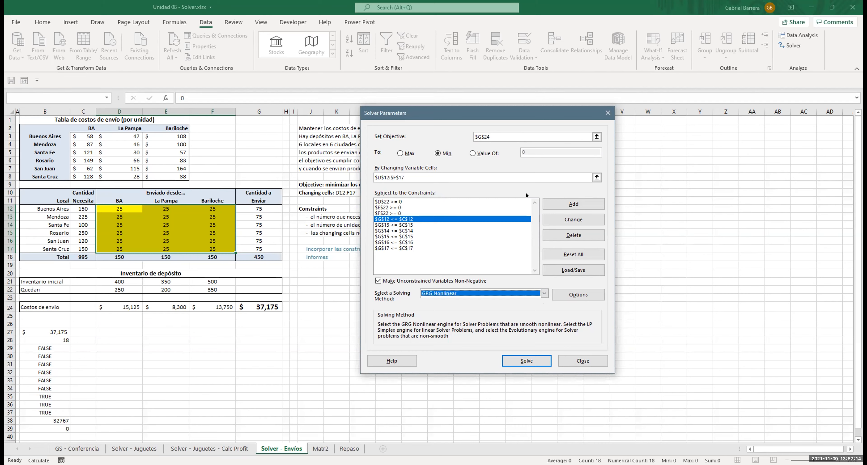
{"action": "left_click", "coordinate": [579, 203]}
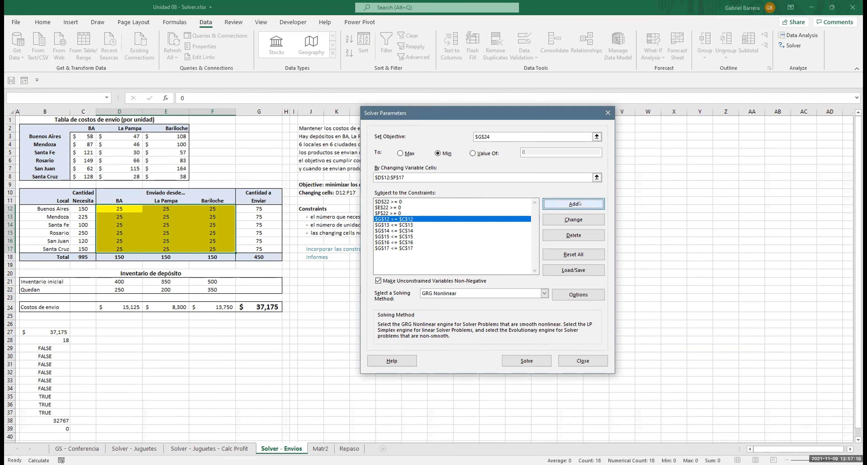
{"action": "left_click", "coordinate": [269, 209]}
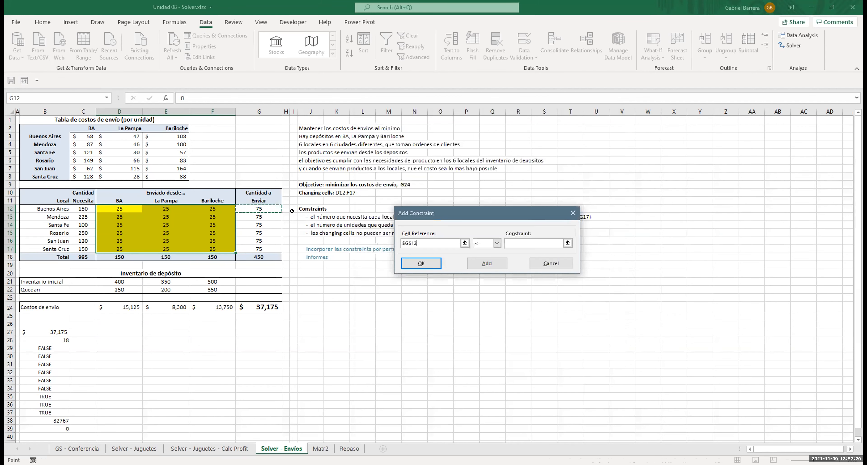
{"action": "left_click", "coordinate": [492, 241]}
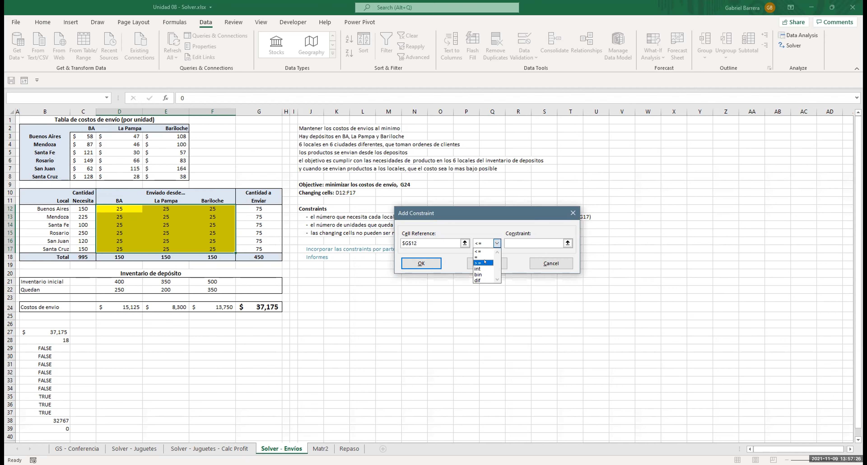
{"action": "left_click", "coordinate": [522, 239]}
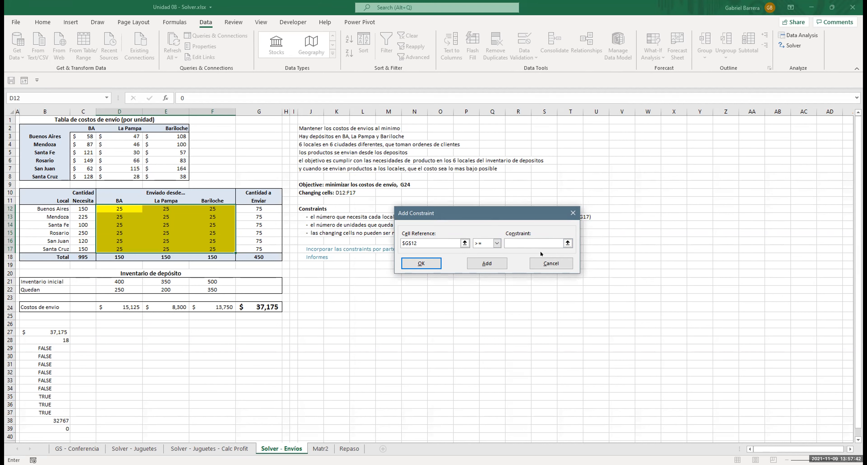
{"action": "left_click_drag", "start_coordinate": [539, 214], "coordinate": [462, 251]}
{"action": "left_click", "coordinate": [471, 295]}
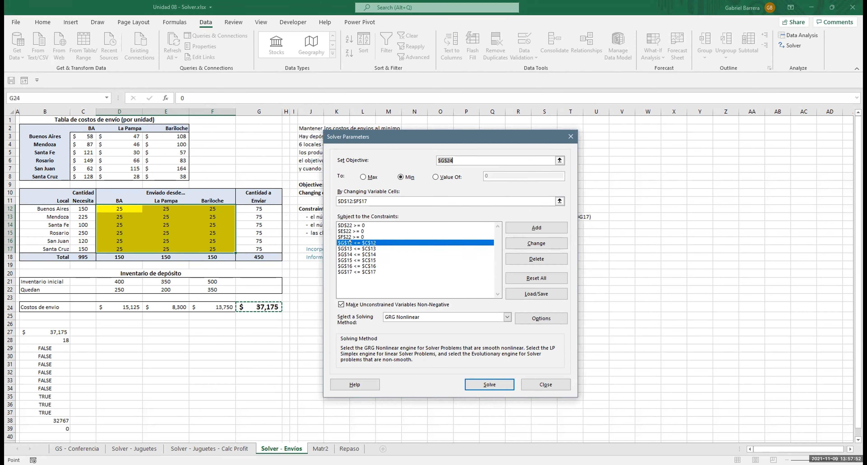
- Change the Buenos Aires and Mendoza demand constraints to equalities: G12 = C12 and G13 = C13
{"action": "left_click", "coordinate": [541, 246]}
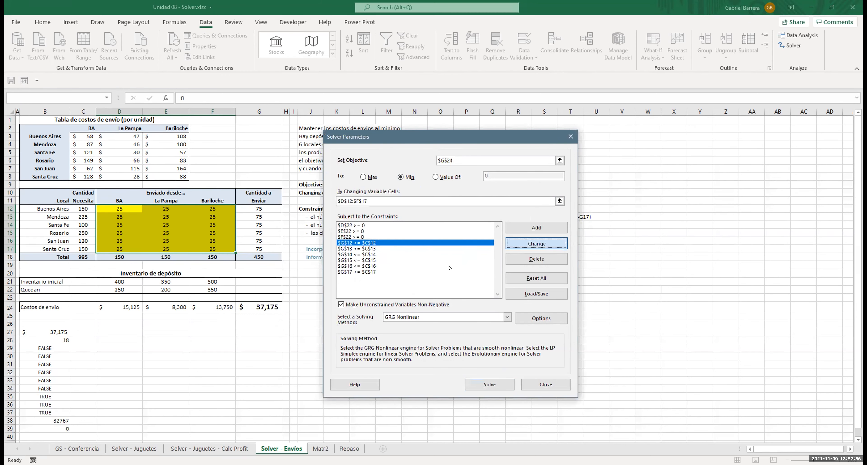
{"action": "left_click", "coordinate": [449, 268]}
{"action": "left_click", "coordinate": [412, 283]}
{"action": "left_click", "coordinate": [381, 287]}
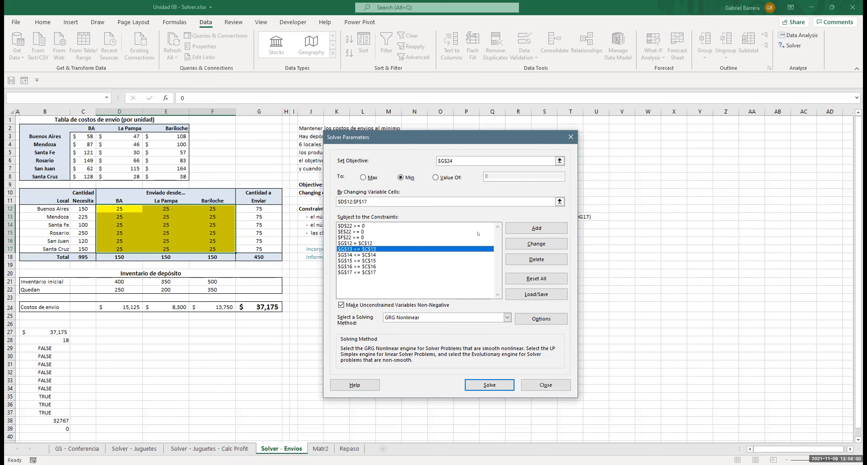
{"action": "left_click", "coordinate": [507, 240]}
{"action": "left_click", "coordinate": [442, 268]}
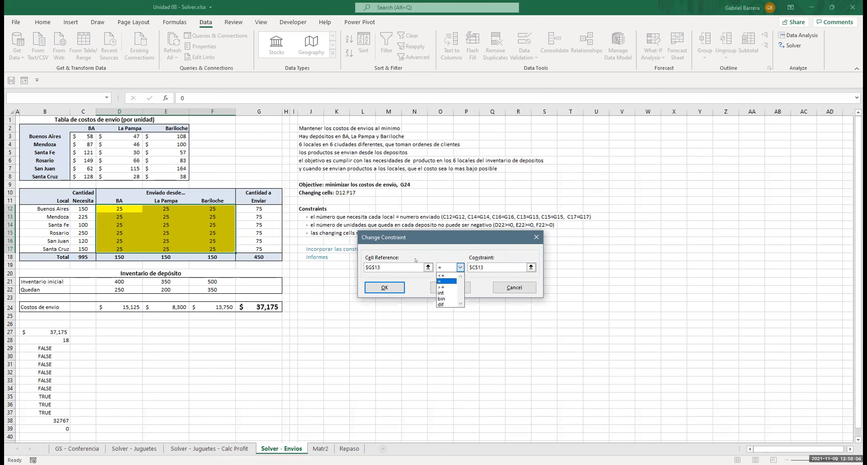
{"action": "left_click", "coordinate": [396, 286]}
- Change the Santa Fe and Rosario demand constraints to equalities: G14 = C14 and G15 = C15
{"action": "left_click", "coordinate": [516, 240]}
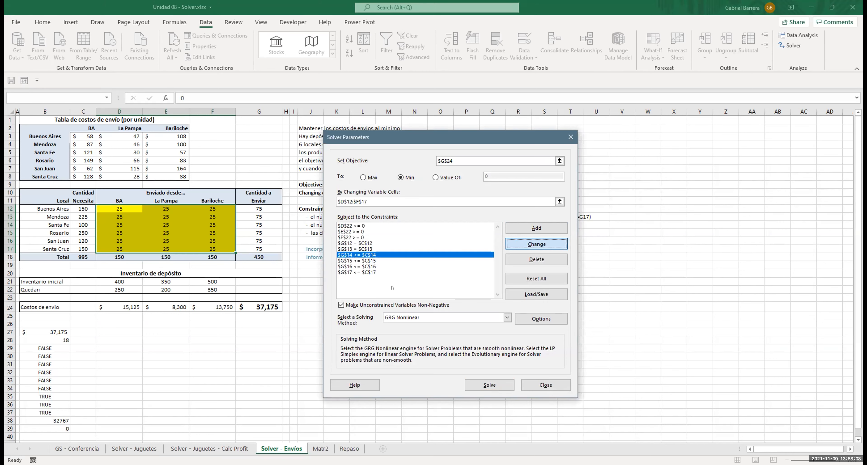
{"action": "left_click", "coordinate": [464, 261]}
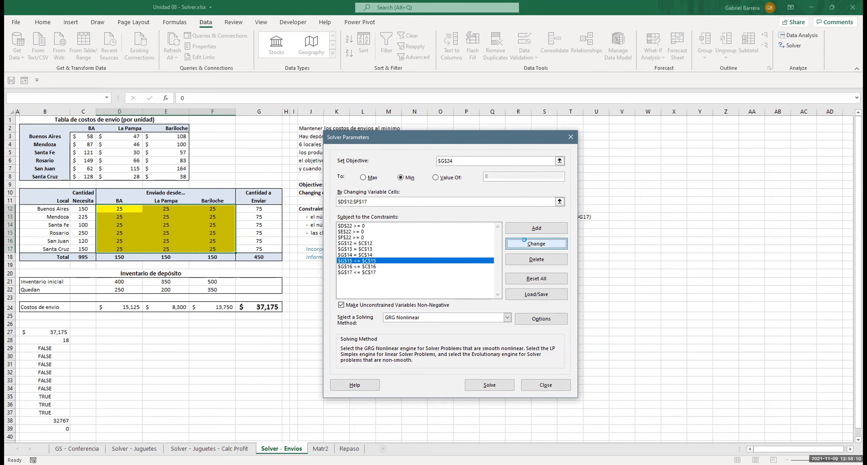
{"action": "left_click", "coordinate": [460, 268]}
{"action": "left_click", "coordinate": [447, 280]}
{"action": "left_click", "coordinate": [386, 283]}
{"action": "key", "text": "Return"}
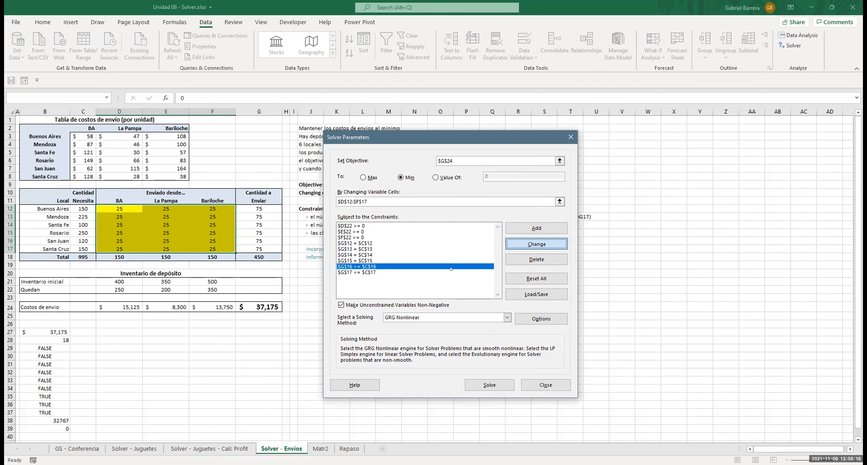
- Change the San Juan and Santa Cruz demand constraints to equalities: G16 = C16 and G17 = C17
{"action": "key", "text": "Return"}
{"action": "left_click", "coordinate": [460, 267]}
{"action": "left_click", "coordinate": [447, 281]}
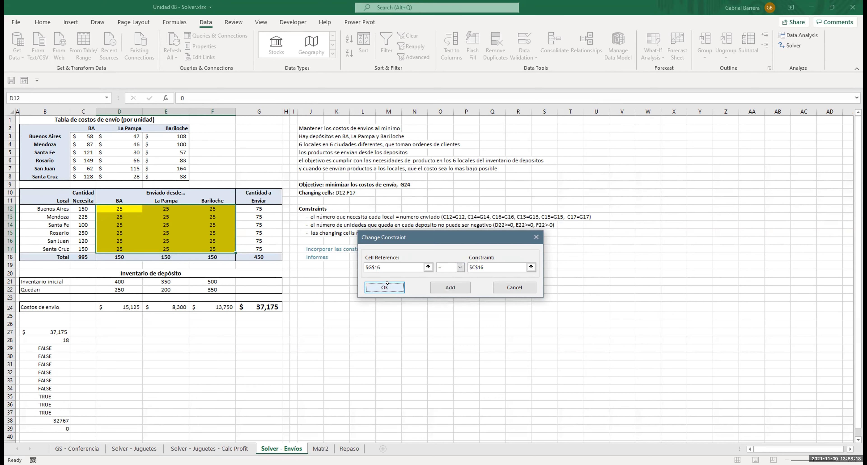
{"action": "left_click", "coordinate": [387, 283]}
{"action": "left_click", "coordinate": [387, 271]}
{"action": "left_click", "coordinate": [524, 242]}
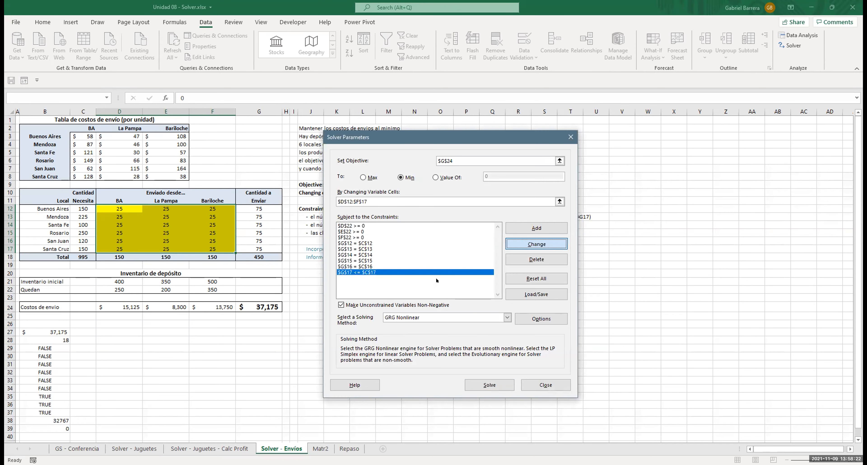
{"action": "left_click", "coordinate": [460, 268]}
{"action": "left_click", "coordinate": [448, 280]}
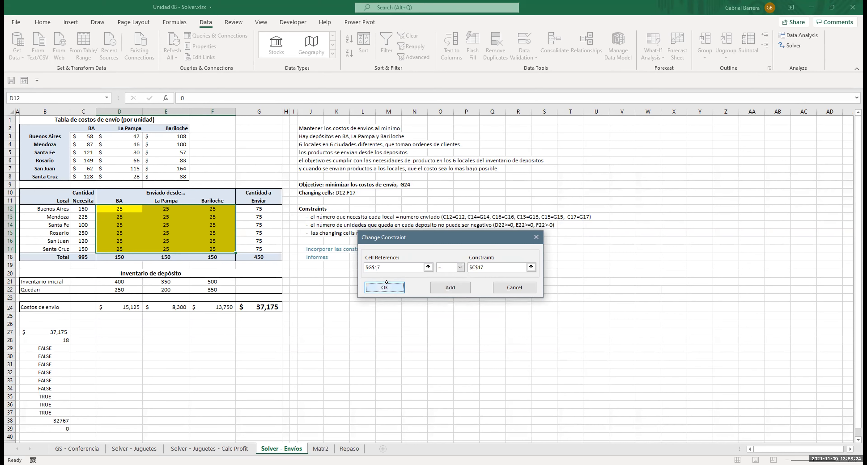
{"action": "left_click", "coordinate": [387, 283]}
- Solve the shipping model with the equality constraints, keep the Solver solution and leave Solver without returning to its parameters
{"action": "left_click", "coordinate": [481, 379]}
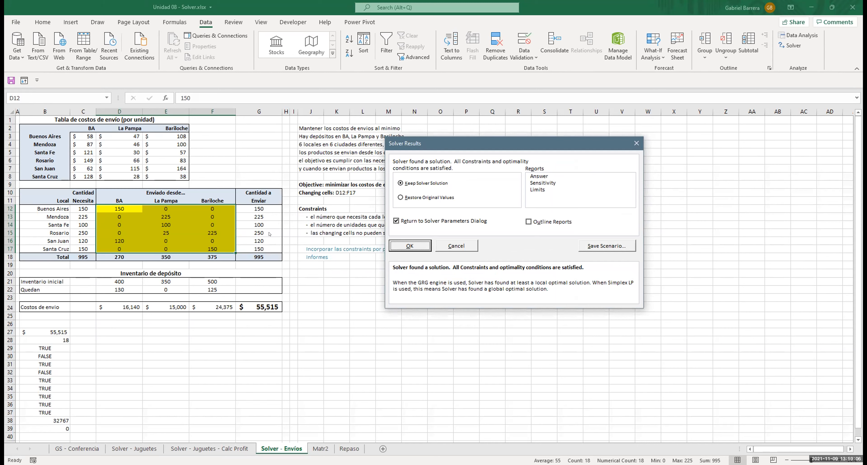
{"action": "left_click", "coordinate": [401, 245]}
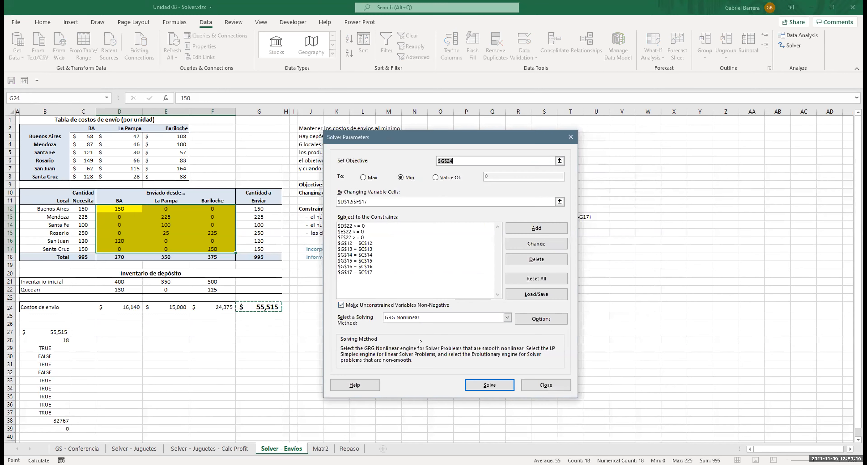
{"action": "left_click", "coordinate": [497, 387]}
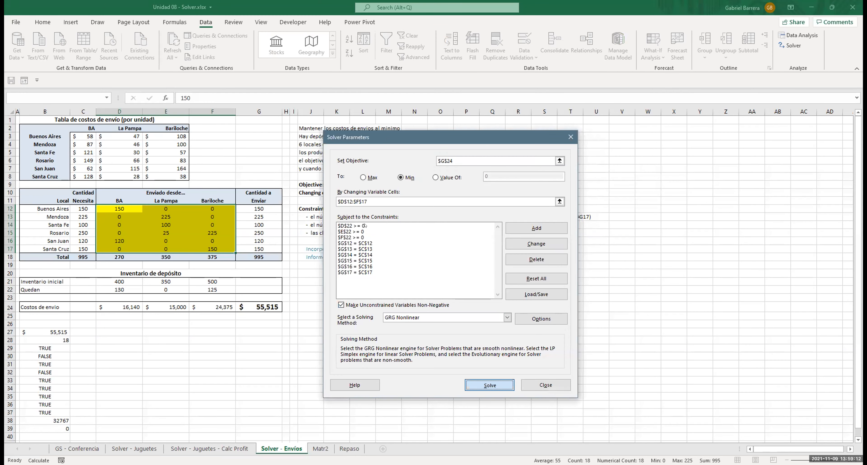
{"action": "left_click", "coordinate": [335, 253]}
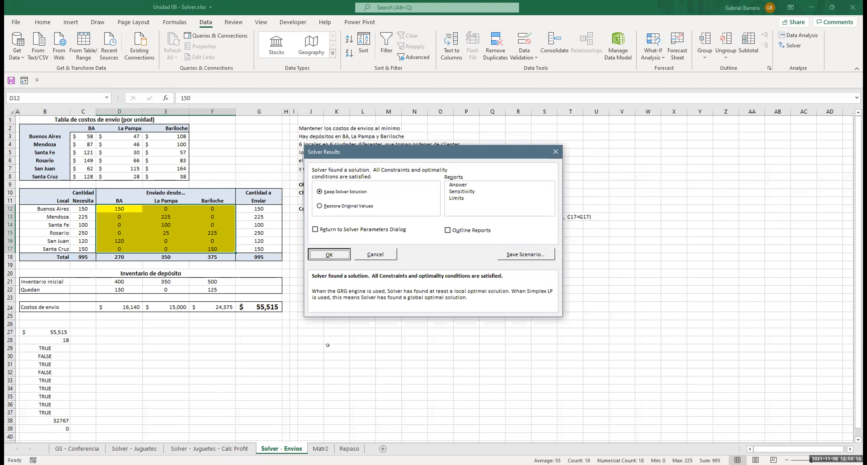
{"action": "left_click", "coordinate": [350, 341]}
- Examine the solved shipment quantities in D12:F17 and the total shipping cost in G24
{"action": "left_click_drag", "start_coordinate": [114, 205], "coordinate": [209, 246]}
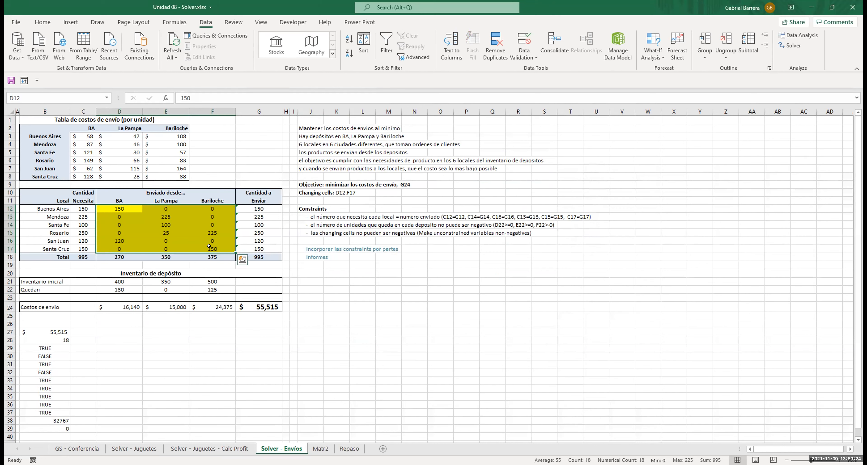
{"action": "left_click", "coordinate": [250, 303]}
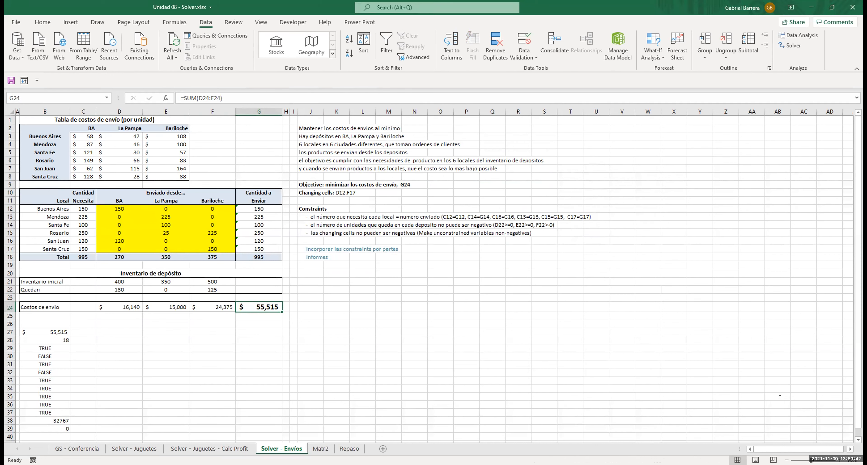
{"action": "key", "text": "alt+Tab"}
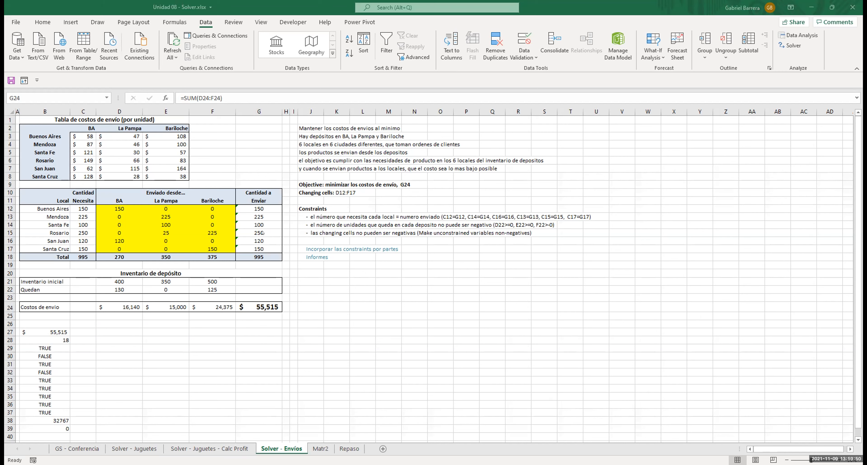
{"action": "key", "text": "alt+Tab"}
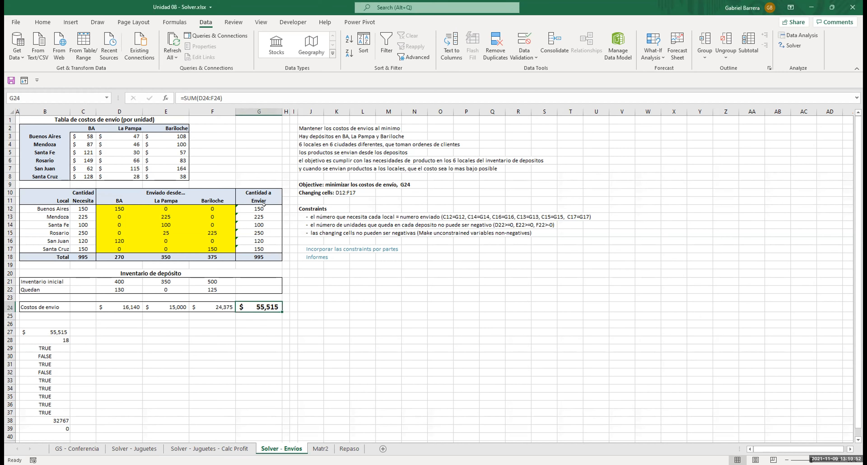
- Shade the three constraint notes in J13:U15 with a light blue fill
{"action": "left_click_drag", "start_coordinate": [316, 217], "coordinate": [604, 233]}
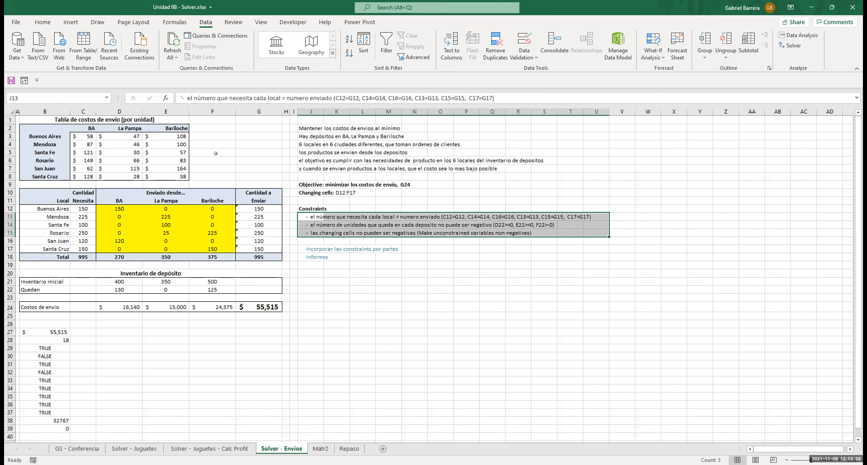
{"action": "left_click", "coordinate": [43, 22]}
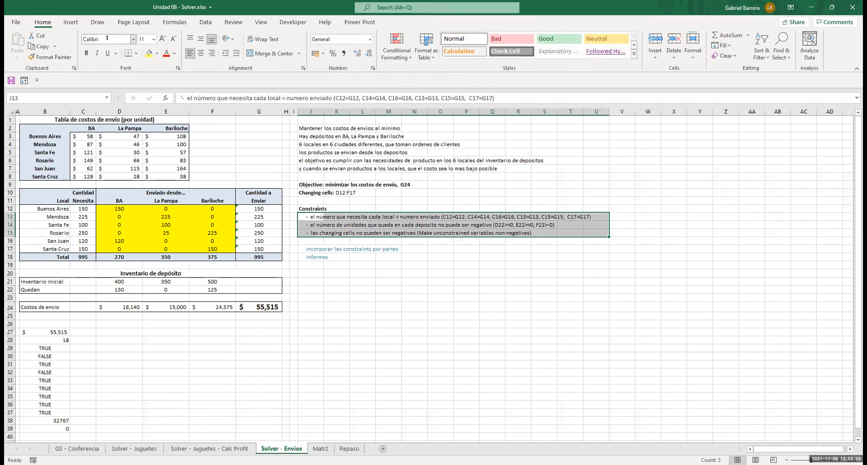
{"action": "left_click", "coordinate": [157, 53]}
{"action": "left_click", "coordinate": [178, 87]}
{"action": "left_click", "coordinate": [358, 304]}
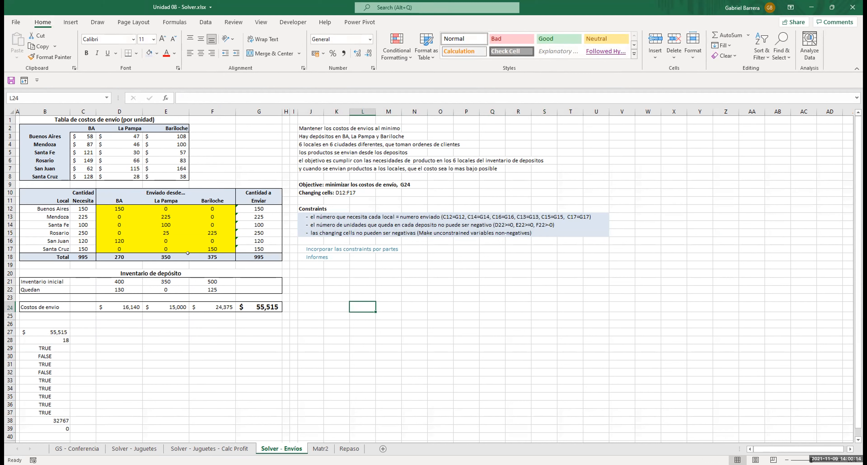
{"action": "left_click_drag", "start_coordinate": [57, 233], "coordinate": [215, 233]}
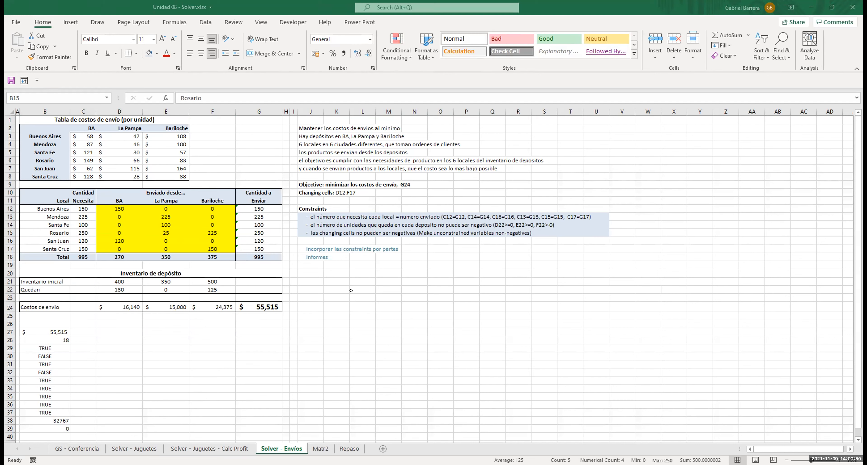
{"action": "left_click", "coordinate": [259, 232]}
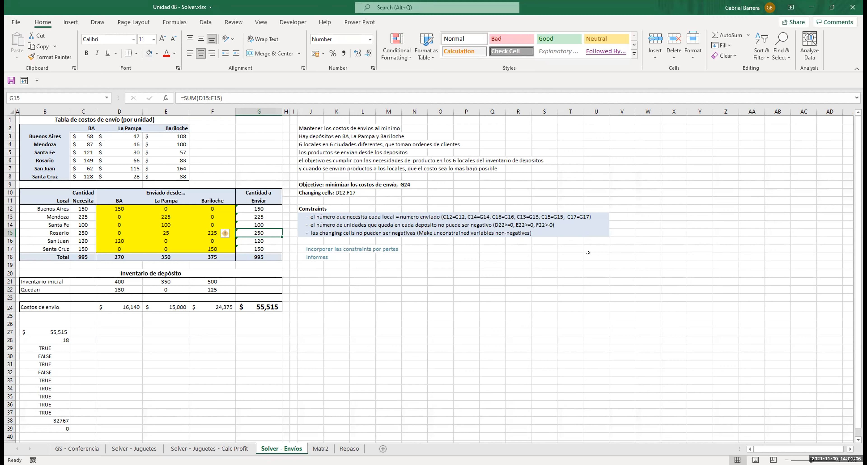
- Delete the Matr2 sheet from the workbook and return to the Solver - Envíos sheet
{"action": "left_click", "coordinate": [320, 449]}
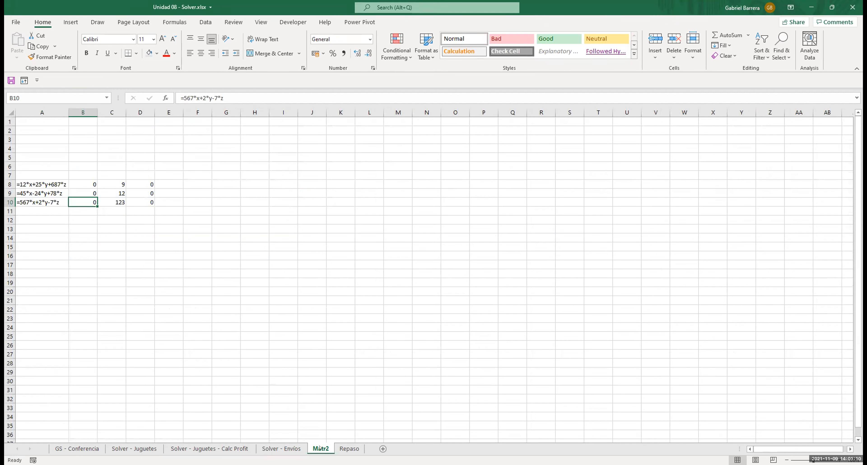
{"action": "right_click", "coordinate": [320, 449]}
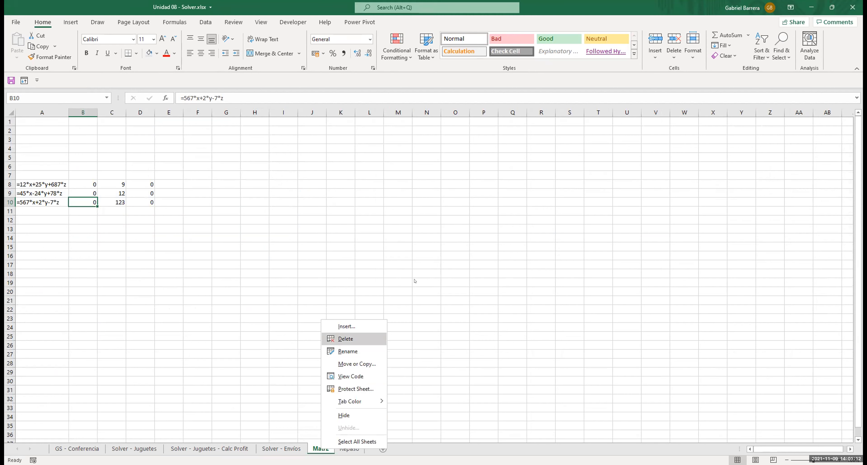
{"action": "key", "text": "Return"}
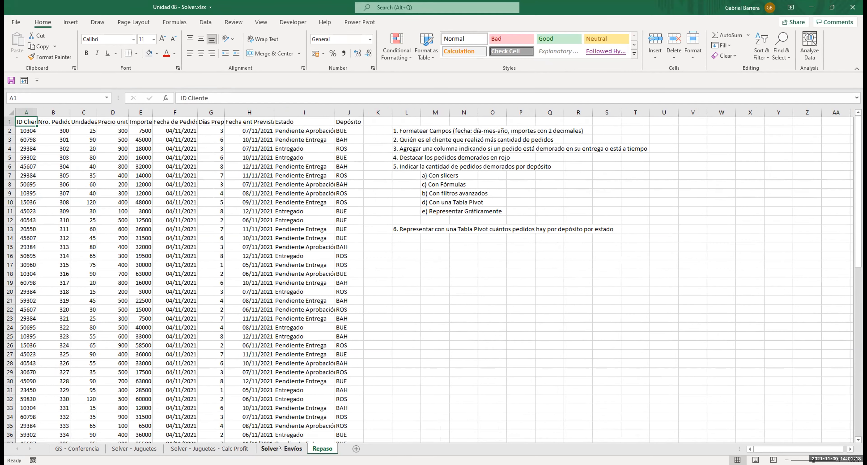
{"action": "key", "text": "ctrl+Page_Up"}
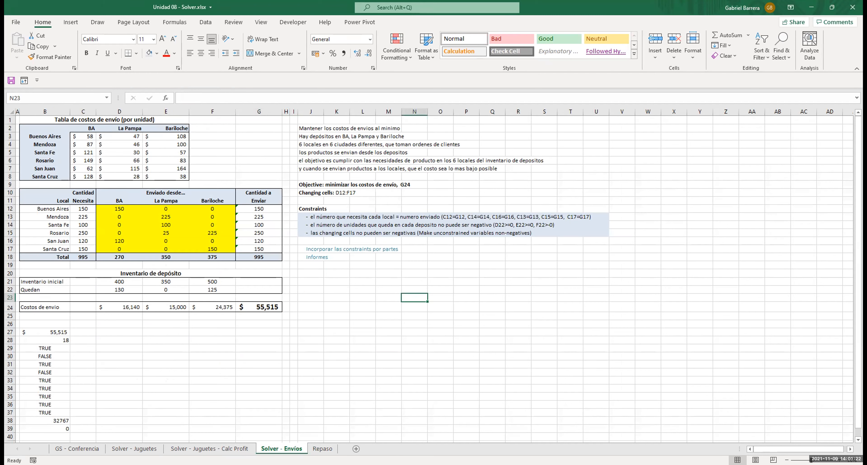
- Enter the class dates 16-11 in N23 and 23-11 in N24
{"action": "left_click", "coordinate": [729, 371]}
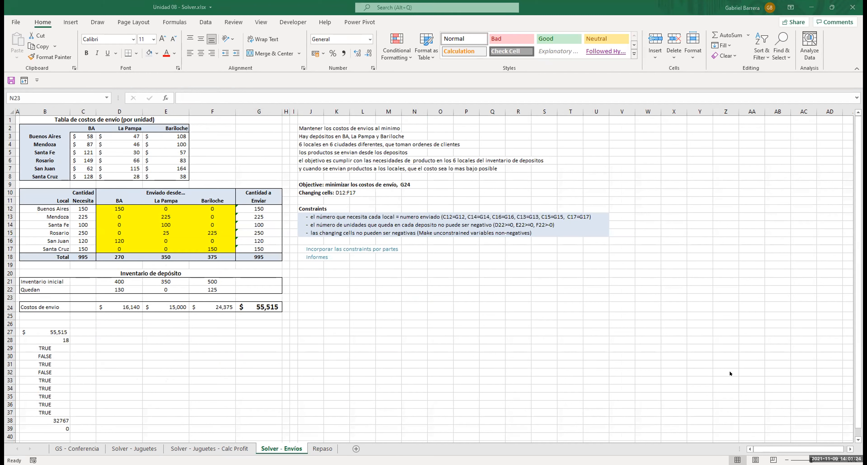
{"action": "left_click", "coordinate": [429, 287]}
{"action": "type", "text": "1"}
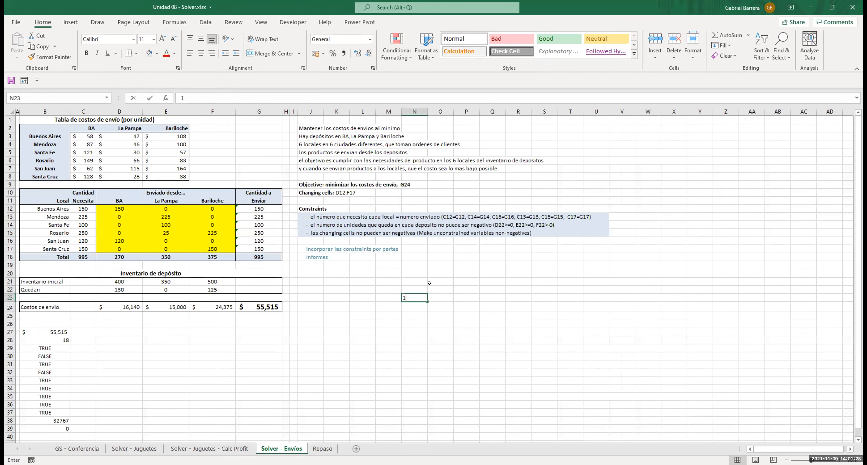
{"action": "type", "text": "6-11"}
{"action": "key", "text": "Return"}
{"action": "type", "text": "23"}
{"action": "type", "text": "-"}
{"action": "type", "text": "11"}
{"action": "key", "text": "Return"}
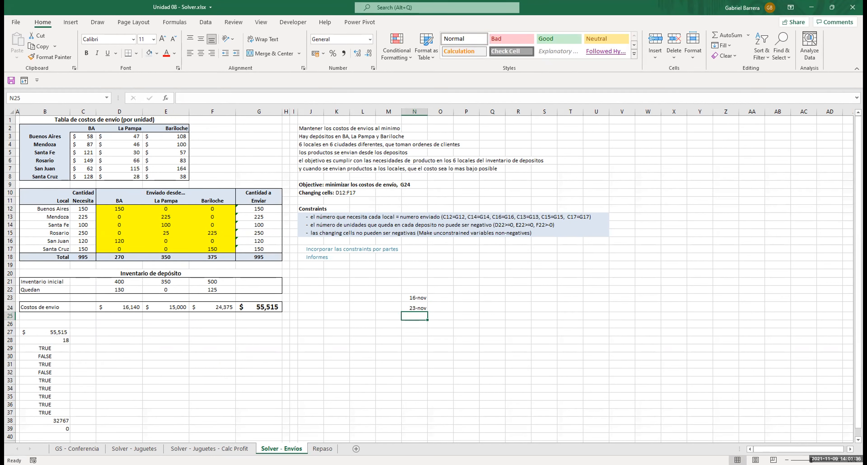
- Write the exam note "Parcial será la semana del 30-dic" in N27
{"action": "left_click", "coordinate": [730, 416]}
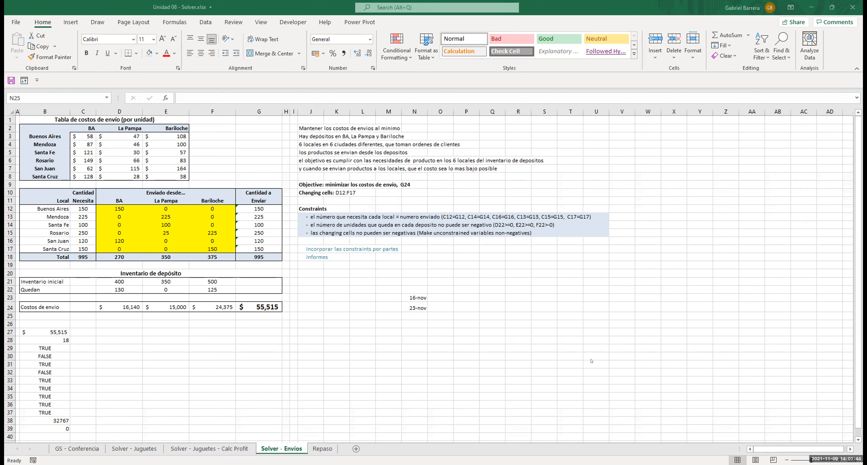
{"action": "left_click", "coordinate": [421, 331]}
{"action": "type", "text": "Pa"}
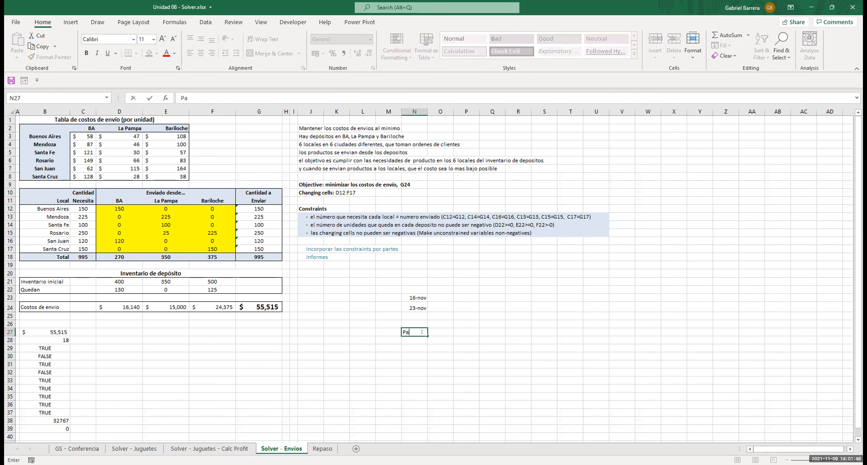
{"action": "type", "text": "rcial ser{a el 2"}
{"action": "key", "text": "BackSpace"}
{"action": "key", "text": "BackSpace"}
{"action": "key", "text": "BackSpace"}
{"action": "key", "text": "BackSpace"}
{"action": "key", "text": "BackSpace"}
{"action": "key", "text": "BackSpace"}
{"action": "type", "text": "la semana de"}
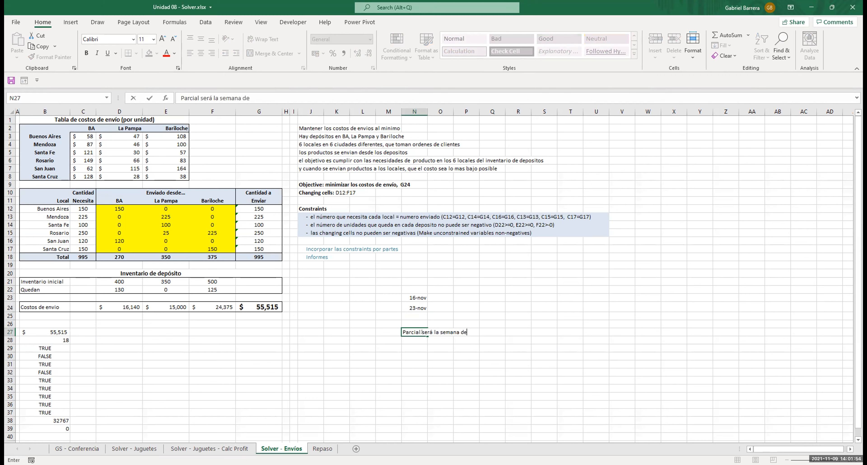
{"action": "type", "text": "l 30-dic"}
{"action": "key", "text": "Return"}
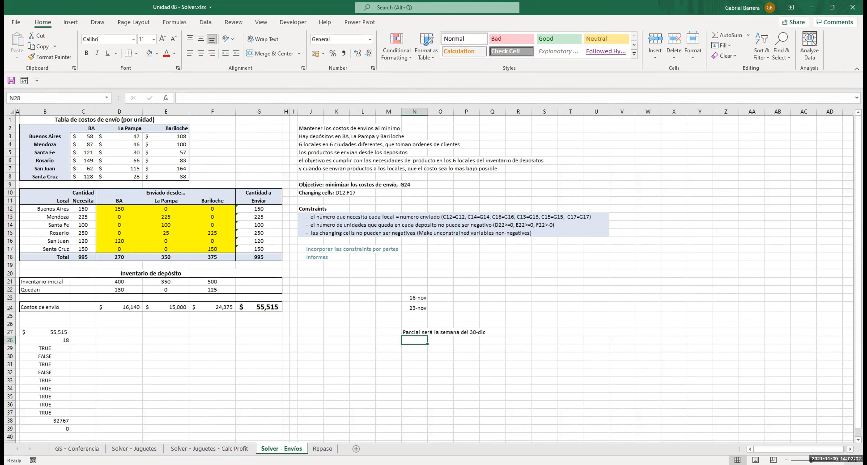
- Correct the date in the N27 exam note to 30-nov
{"action": "left_click", "coordinate": [735, 402]}
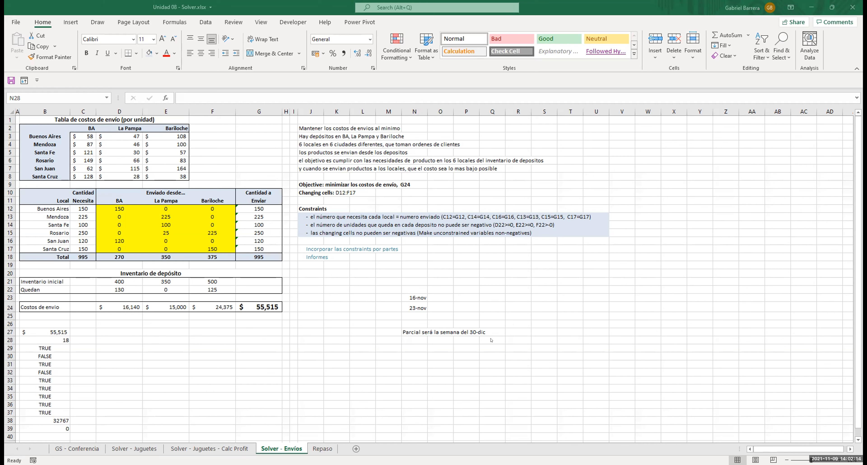
{"action": "double_click", "coordinate": [409, 331]}
{"action": "key", "text": "BackSpace"}
{"action": "key", "text": "BackSpace"}
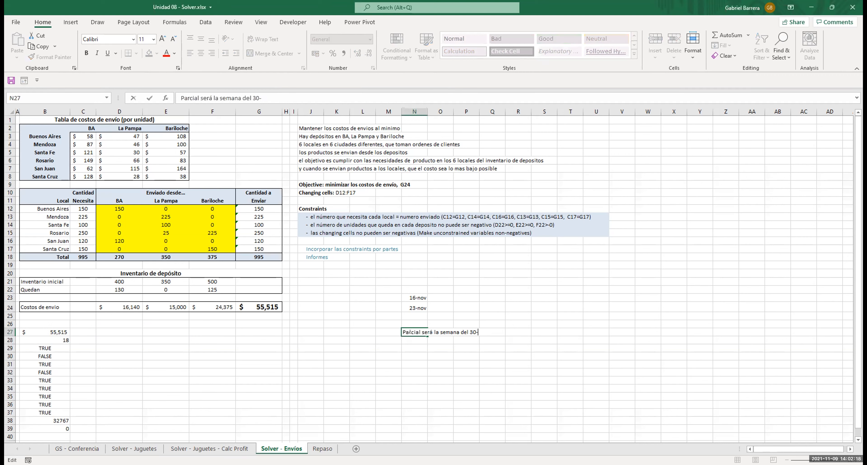
{"action": "type", "text": "nov"}
{"action": "key", "text": "Return"}
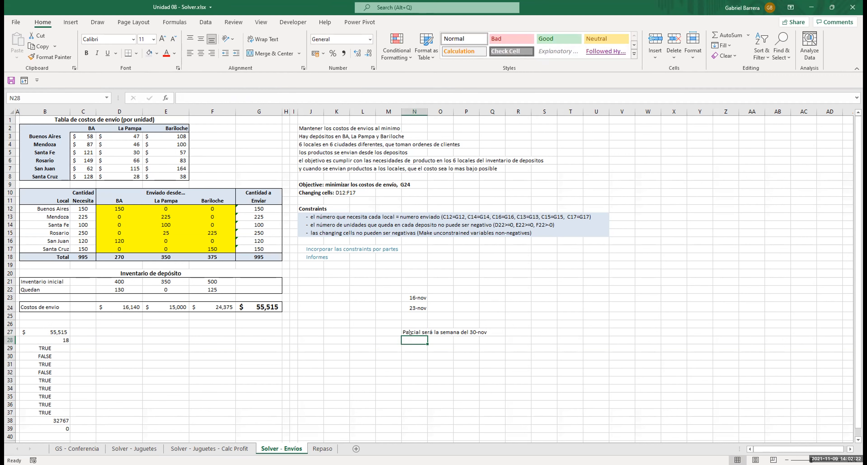
{"action": "left_click", "coordinate": [410, 333]}
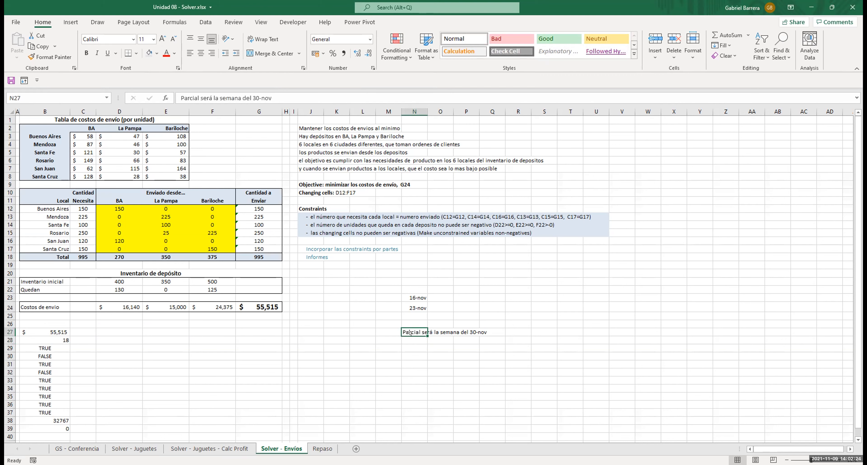
- Add the class topics beside the dates: "PowerPivot-Datos externos" in O23 and "Macros" in O24
{"action": "left_click", "coordinate": [791, 437]}
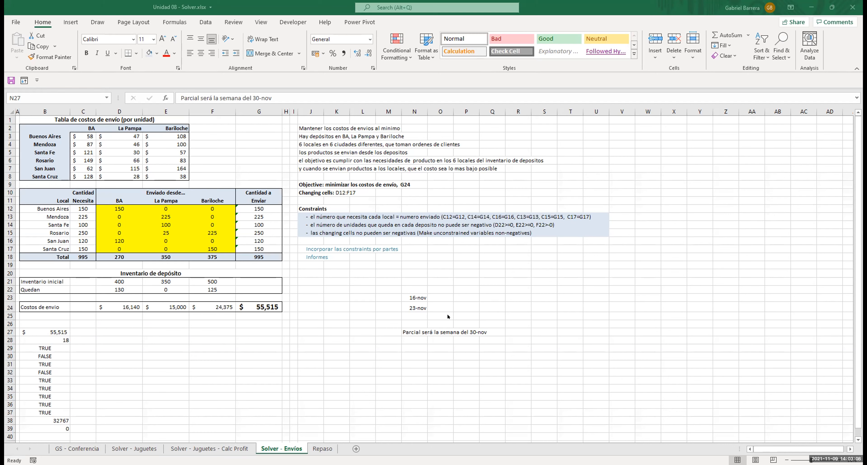
{"action": "left_click", "coordinate": [432, 297]}
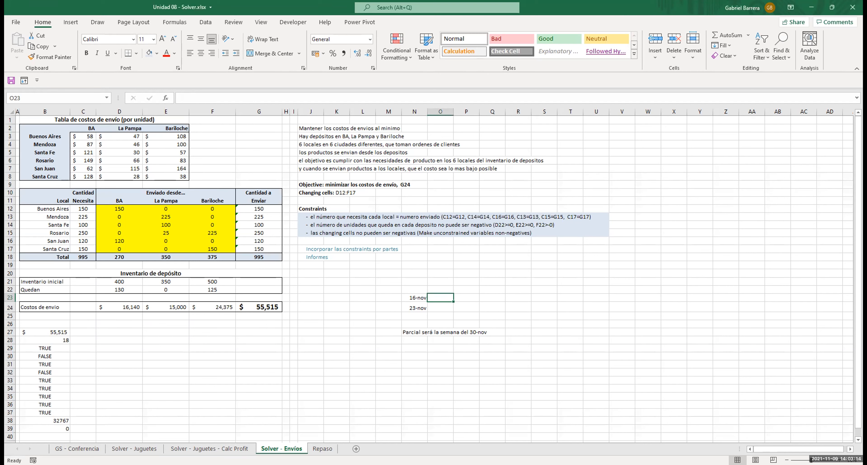
{"action": "type", "text": "P"}
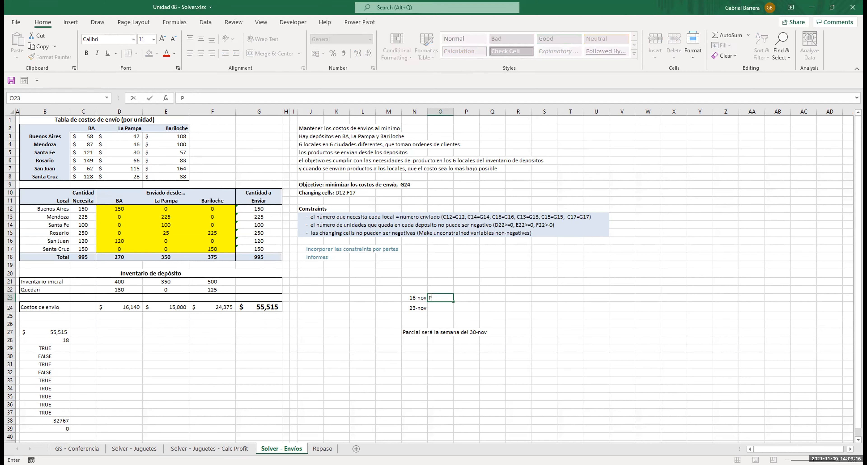
{"action": "type", "text": "owerPivot-Datos e xternos"}
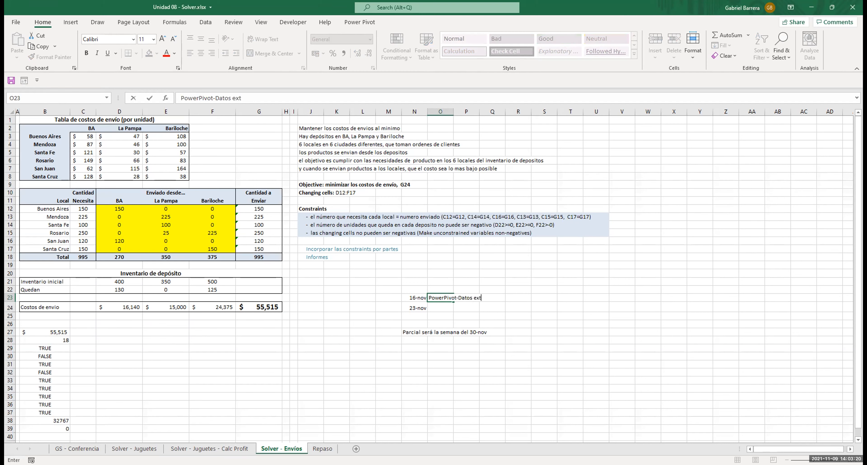
{"action": "key", "text": "Return"}
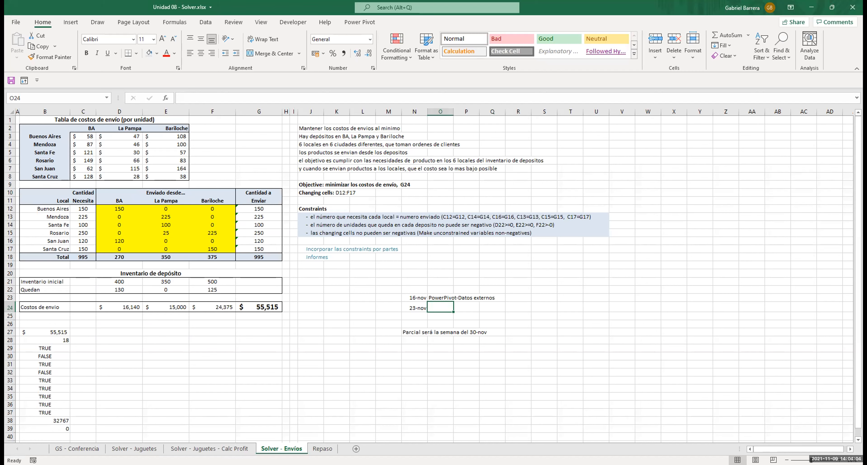
{"action": "type", "text": "Macros"}
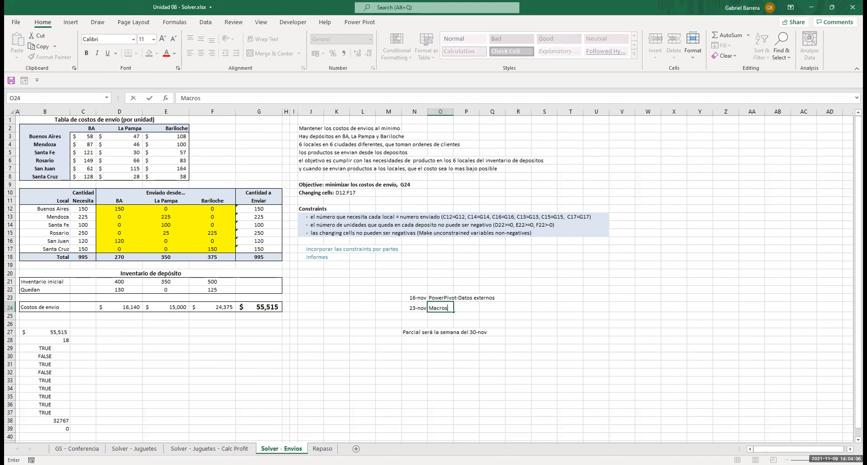
{"action": "key", "text": "Return"}
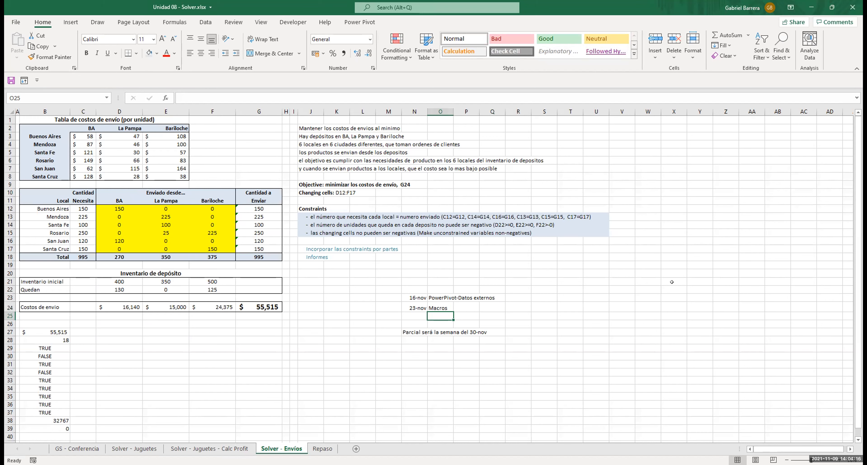
{"action": "left_click", "coordinate": [543, 303]}
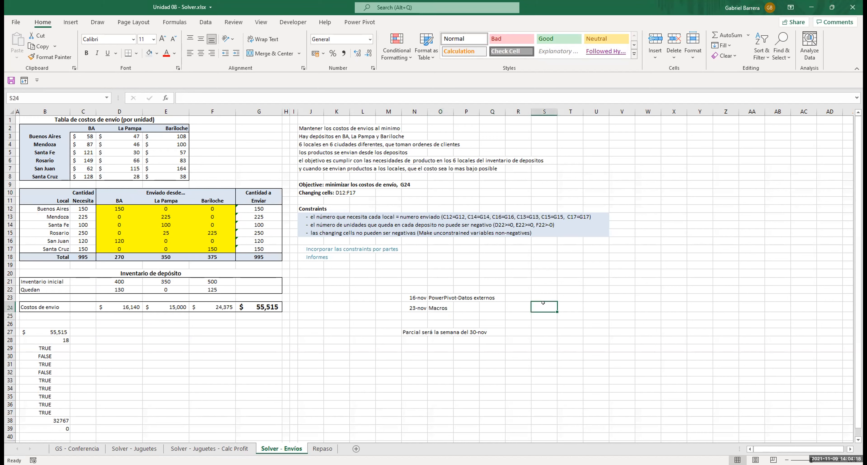